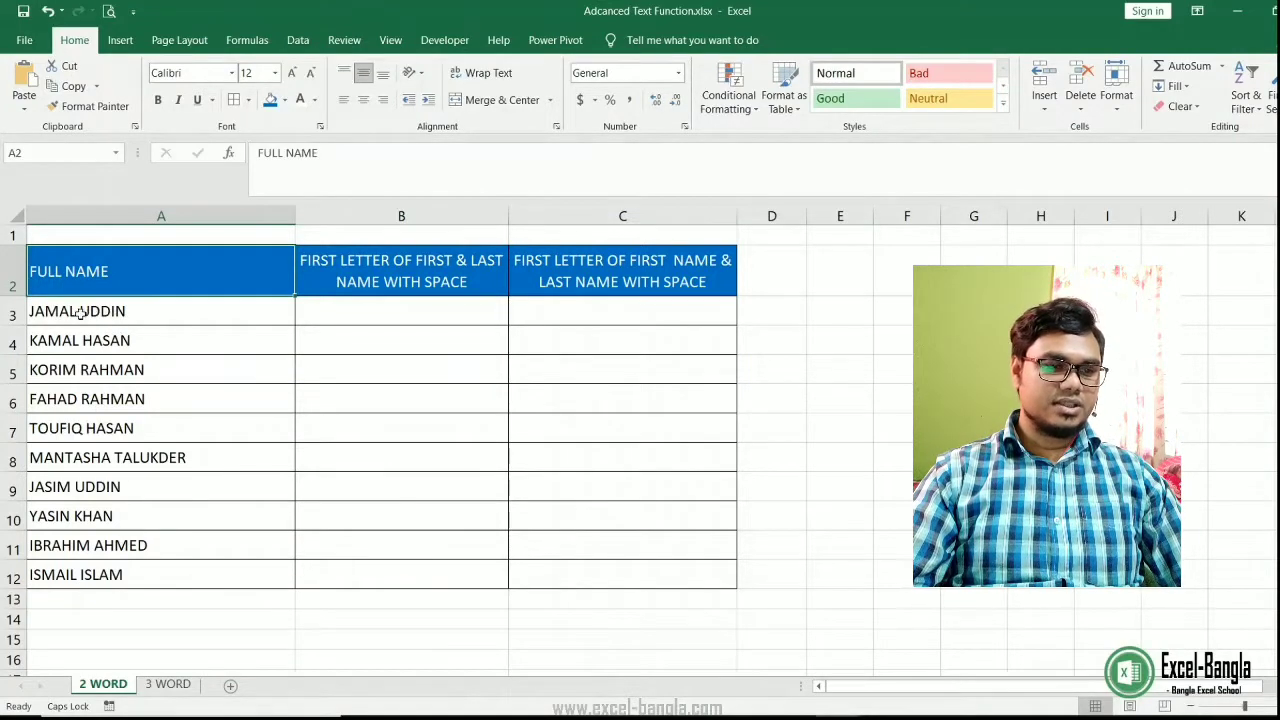
left_click(115, 313)
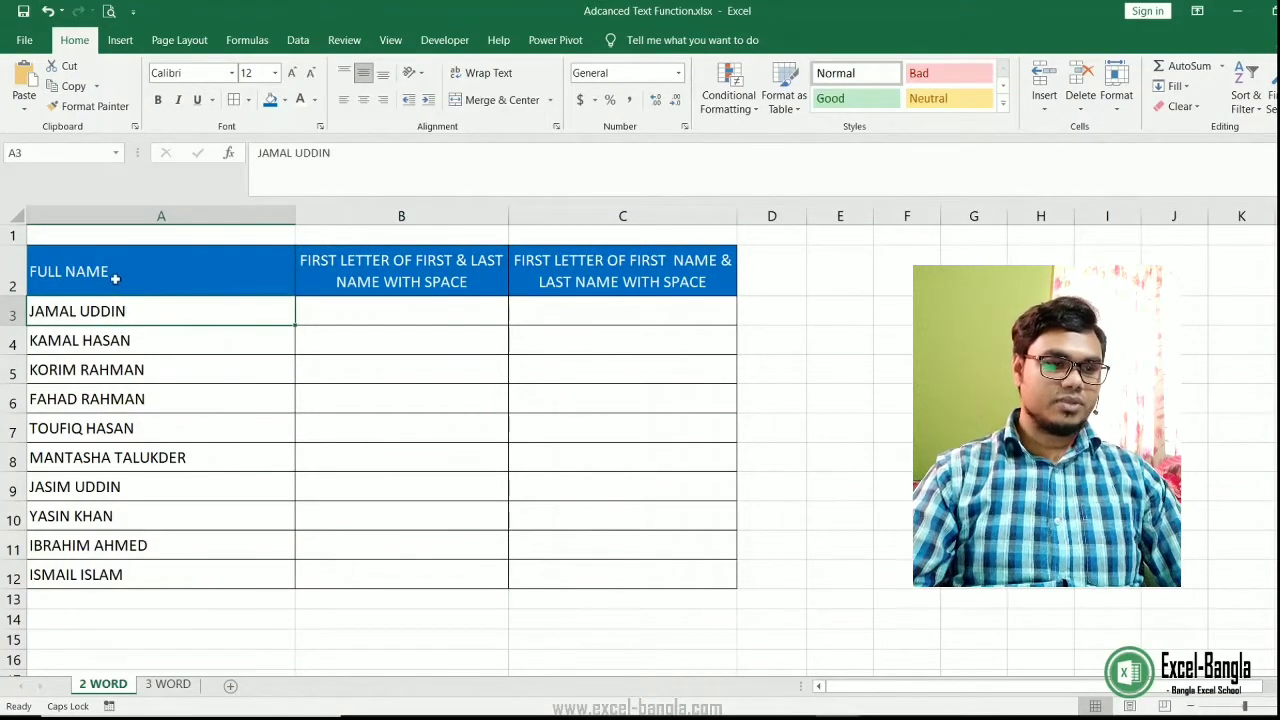
left_click(115, 277)
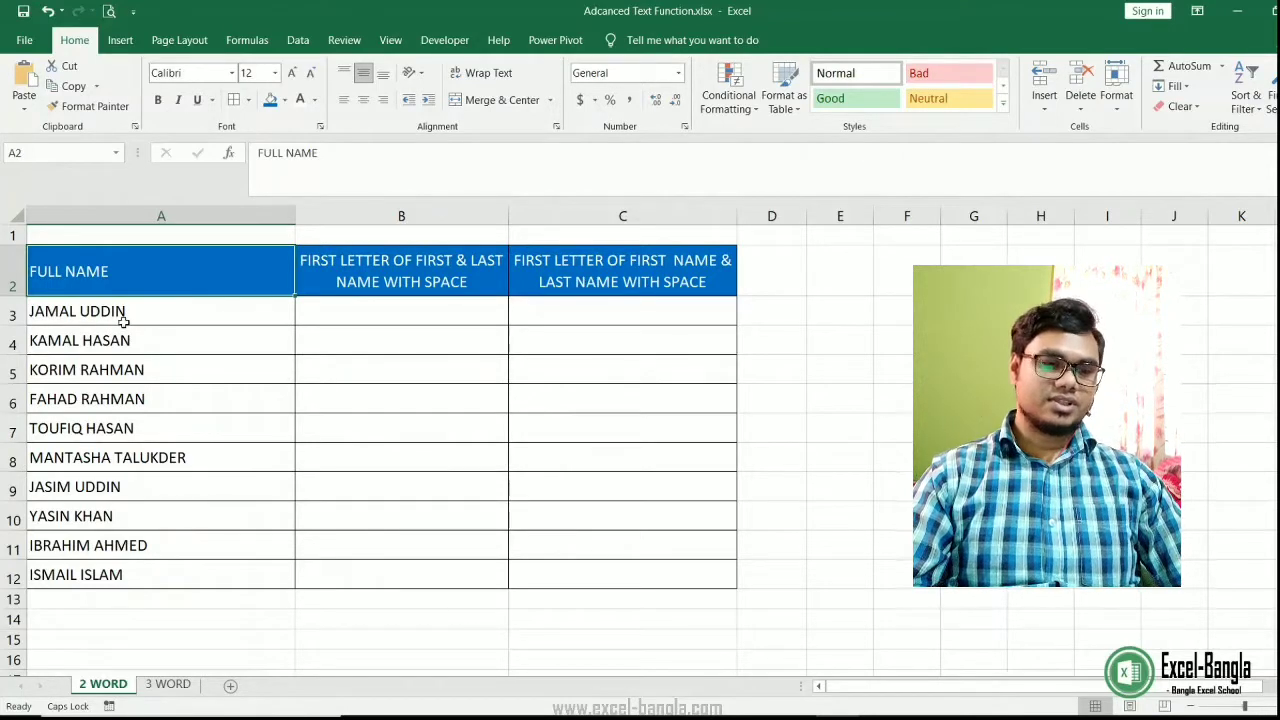
key("Right")
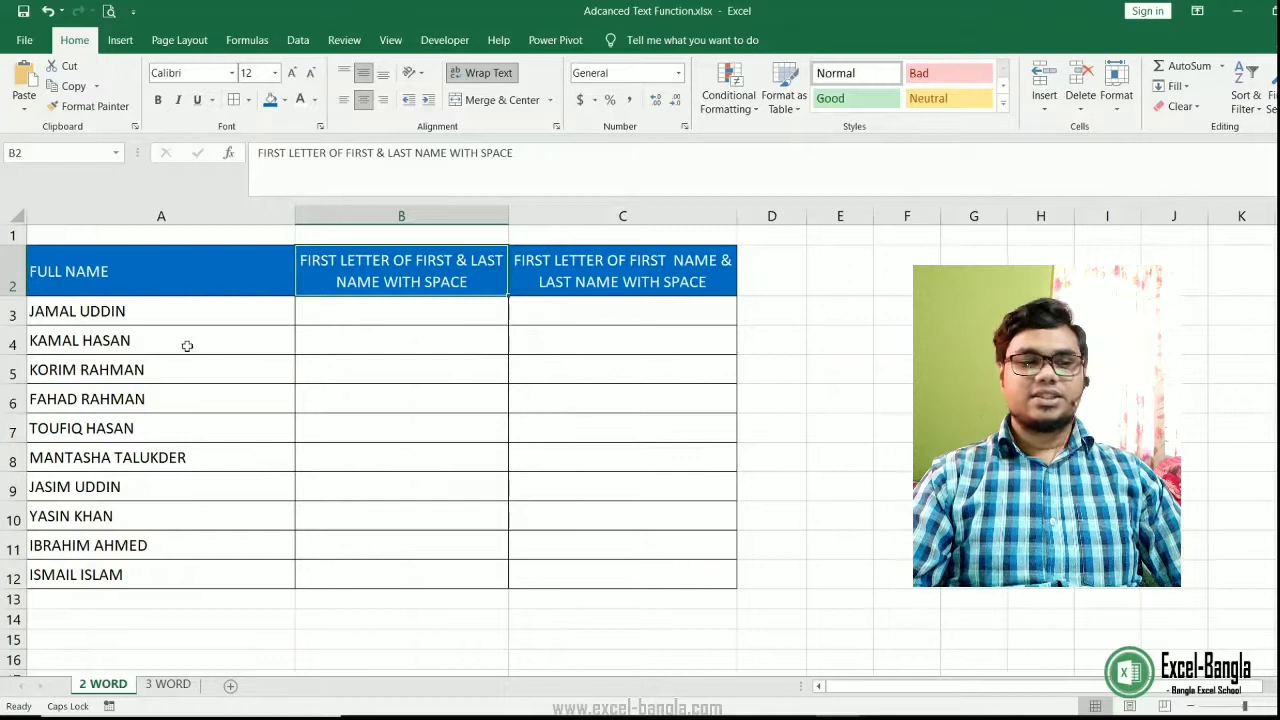
left_click(112, 315)
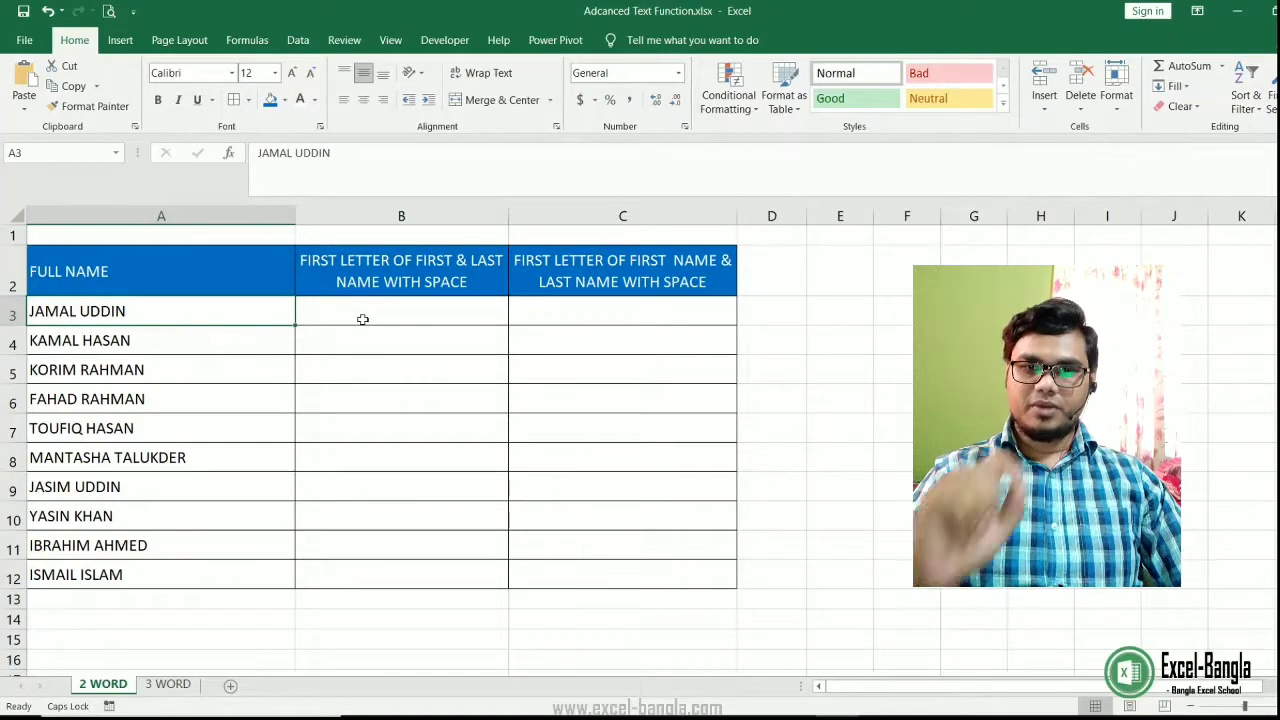
Enter J U in cell B3 as a sample of the wanted initials, and clear it again.
left_click(363, 319)
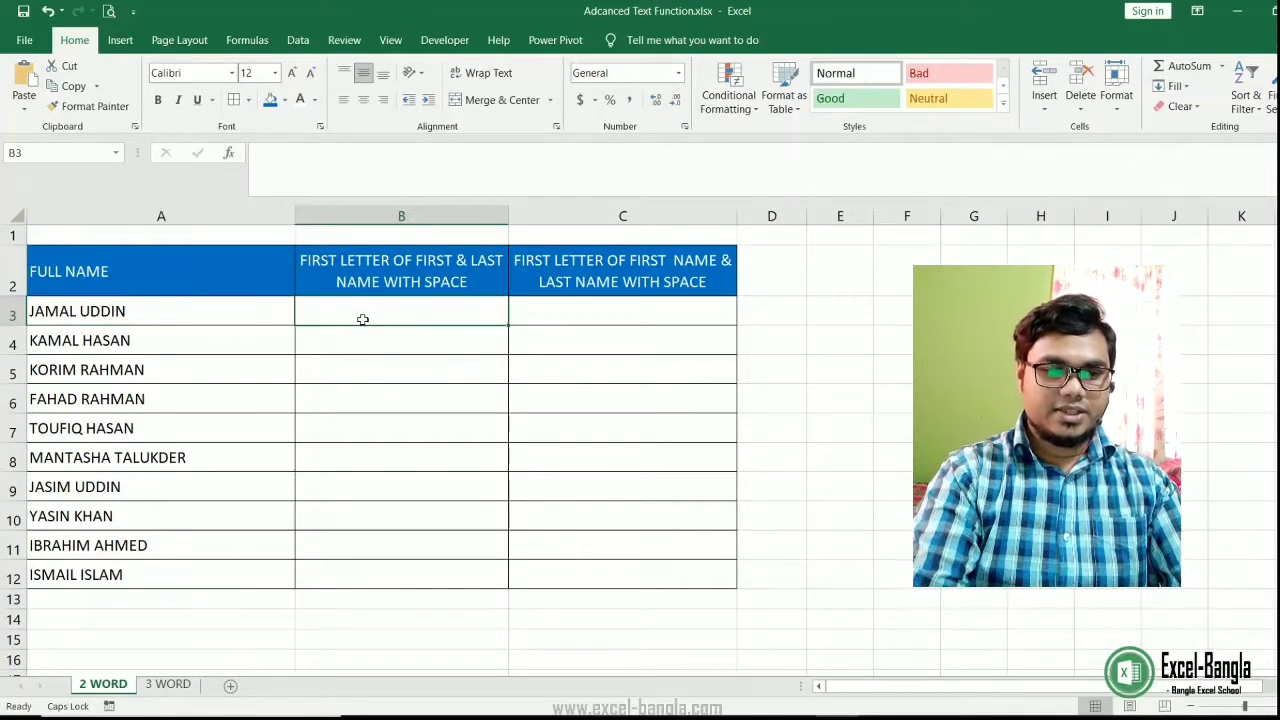
type("J U")
key("Return")
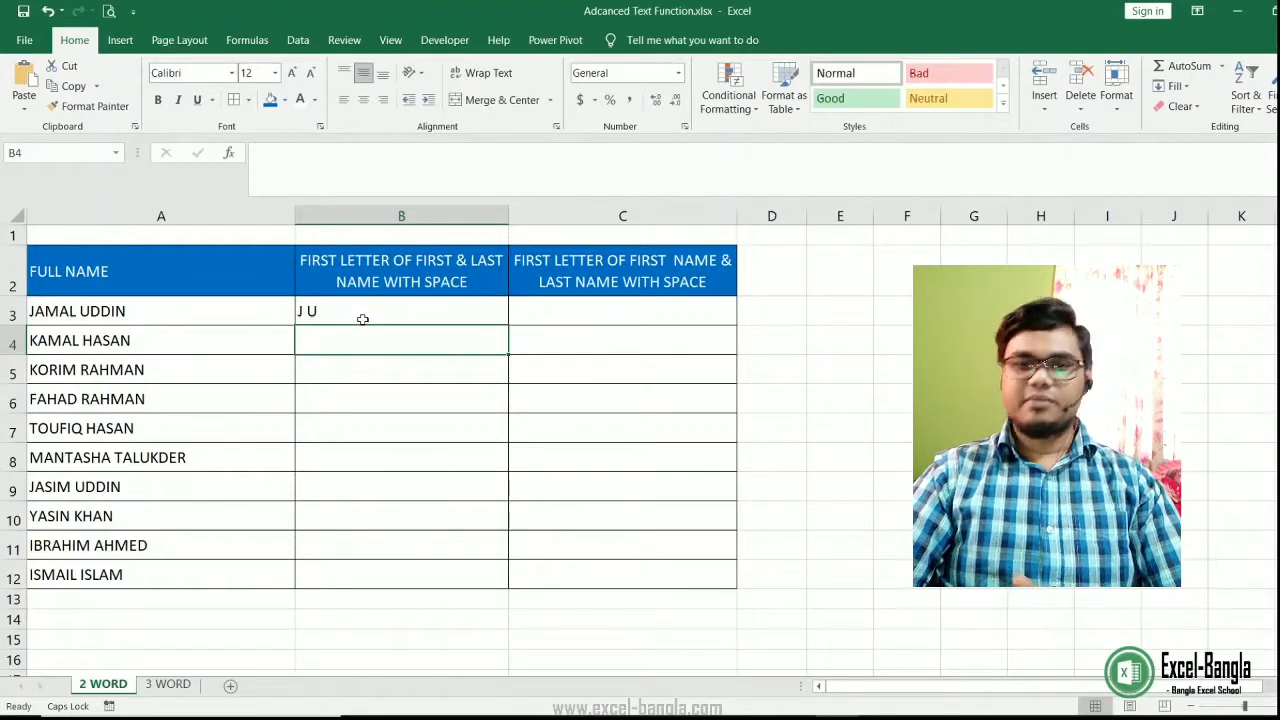
left_click(363, 319)
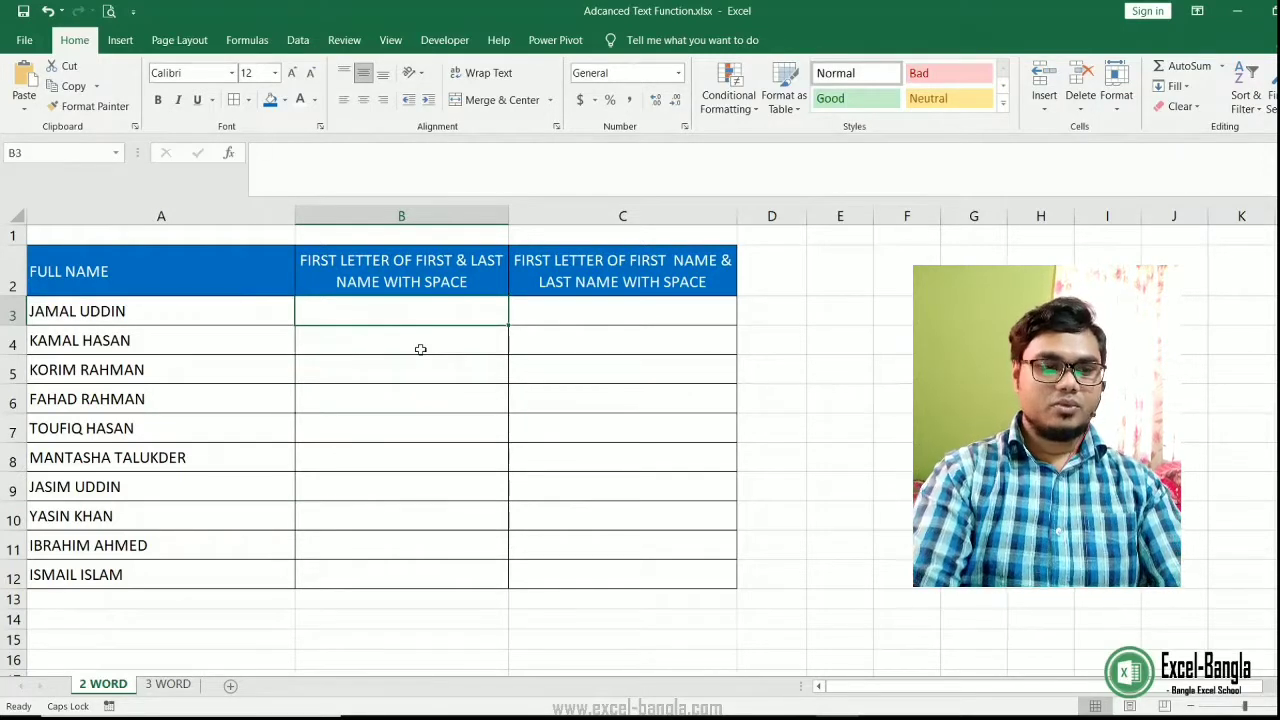
Enter the formula =LEFT(A3,1) in cell B3 to extract the first letter of the full name.
type("=")
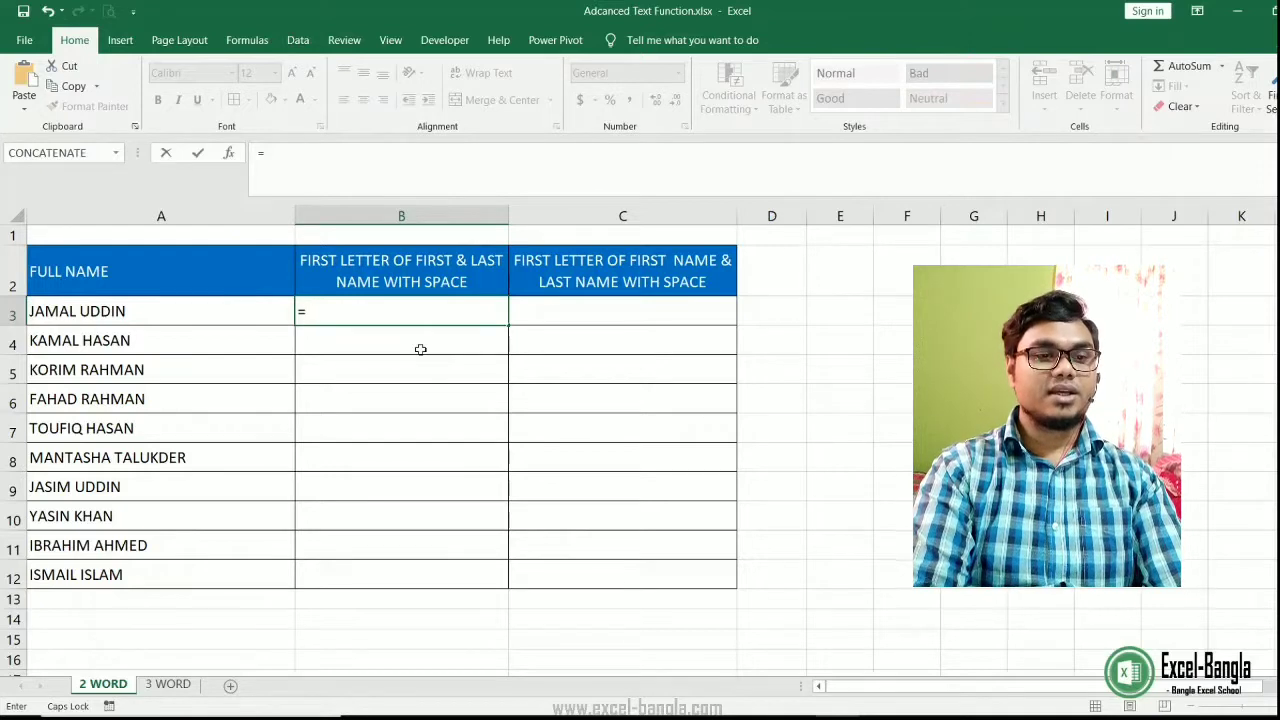
type("LEFT(")
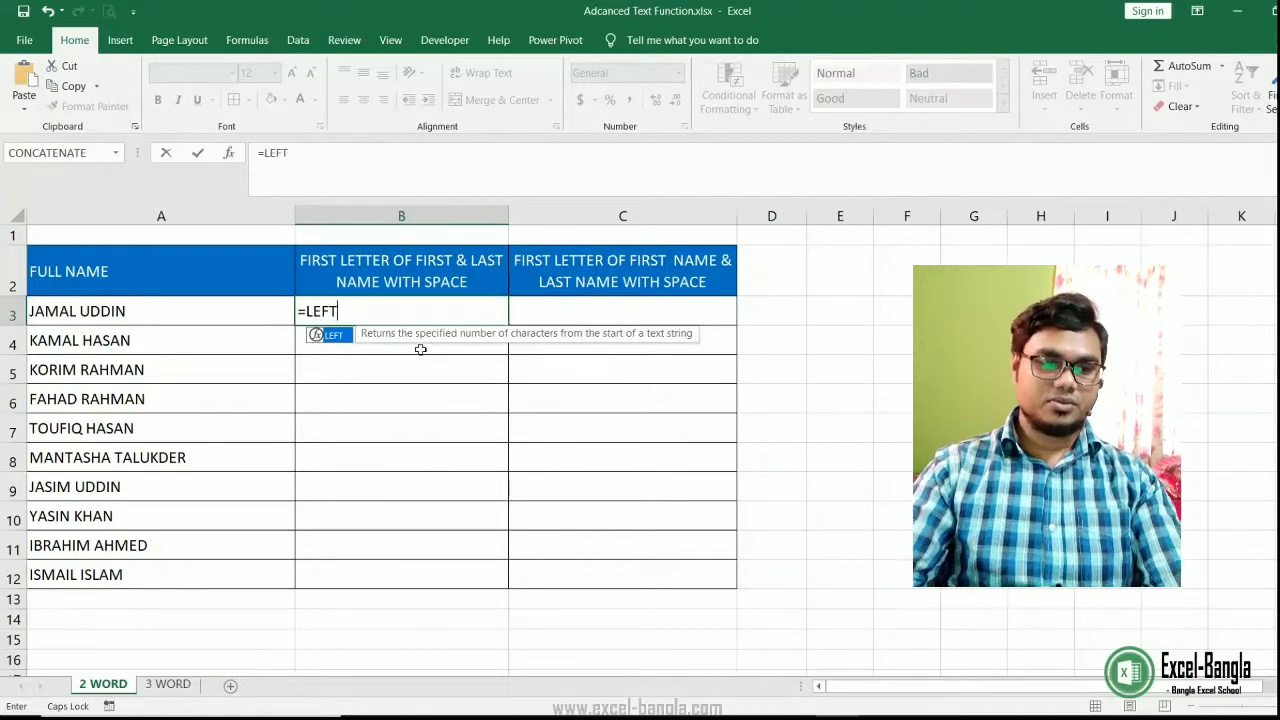
left_click(158, 314)
type(",")
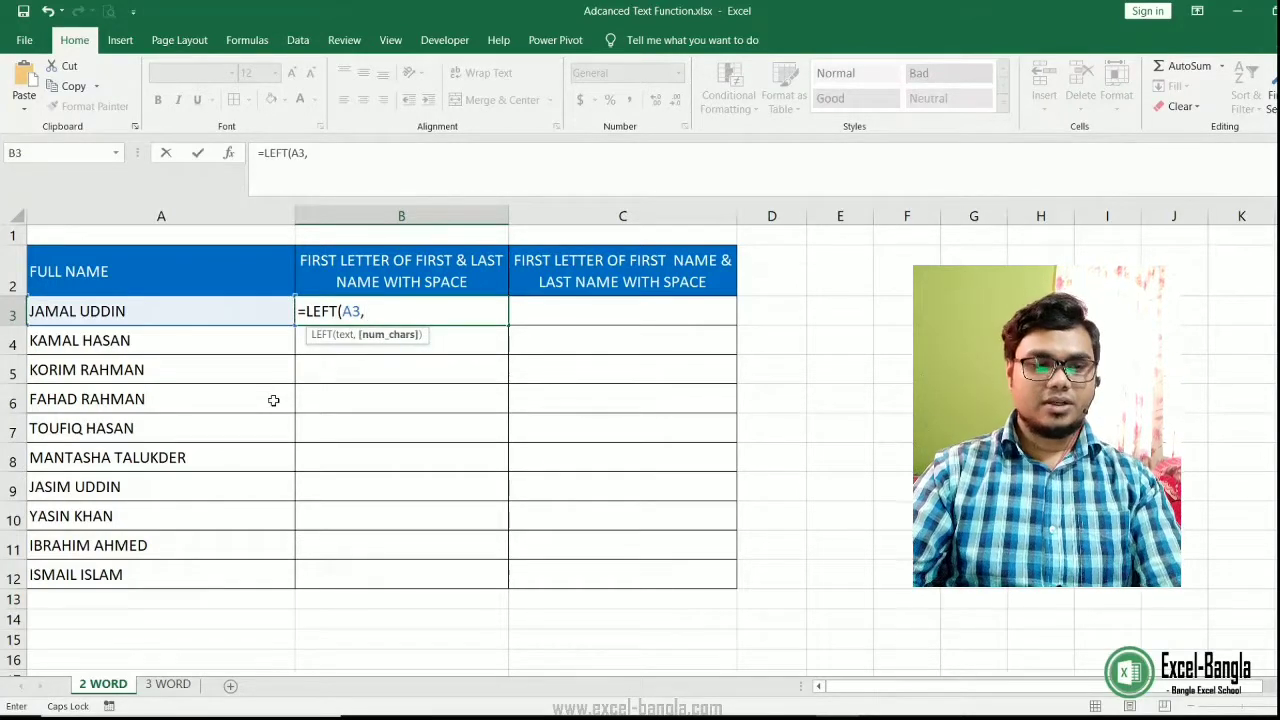
type("1)")
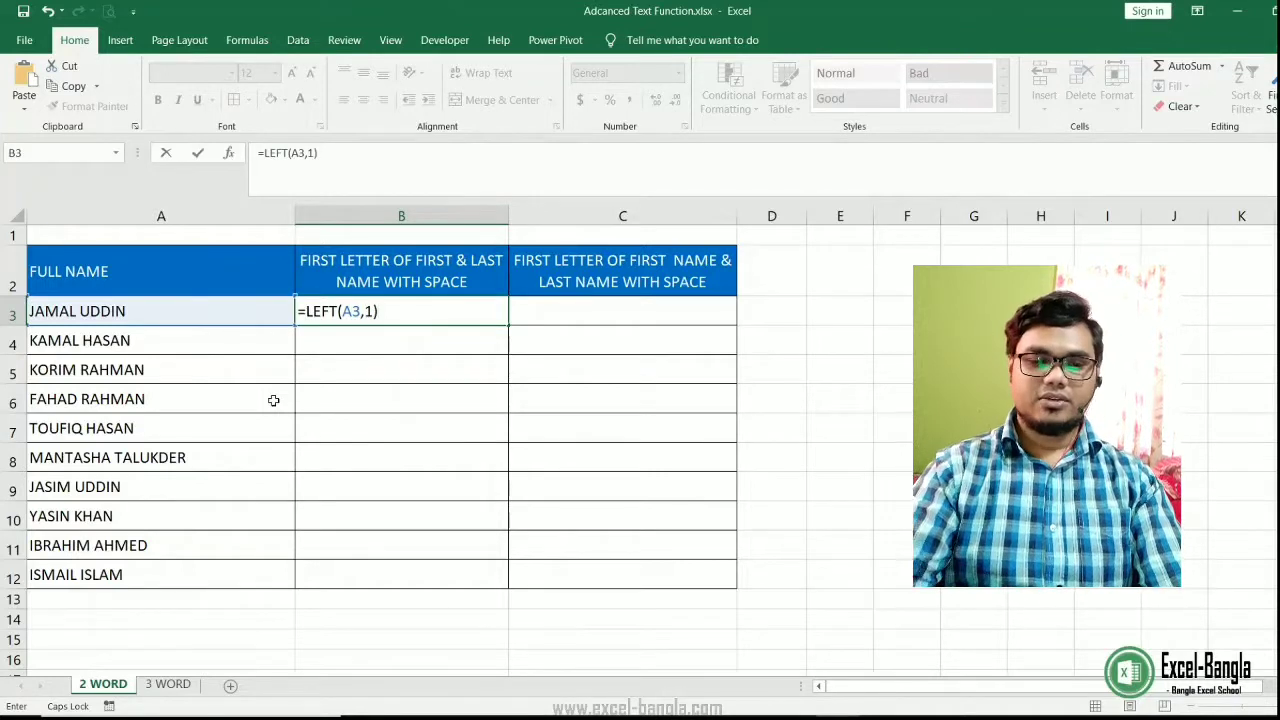
key("Return")
left_click(357, 314)
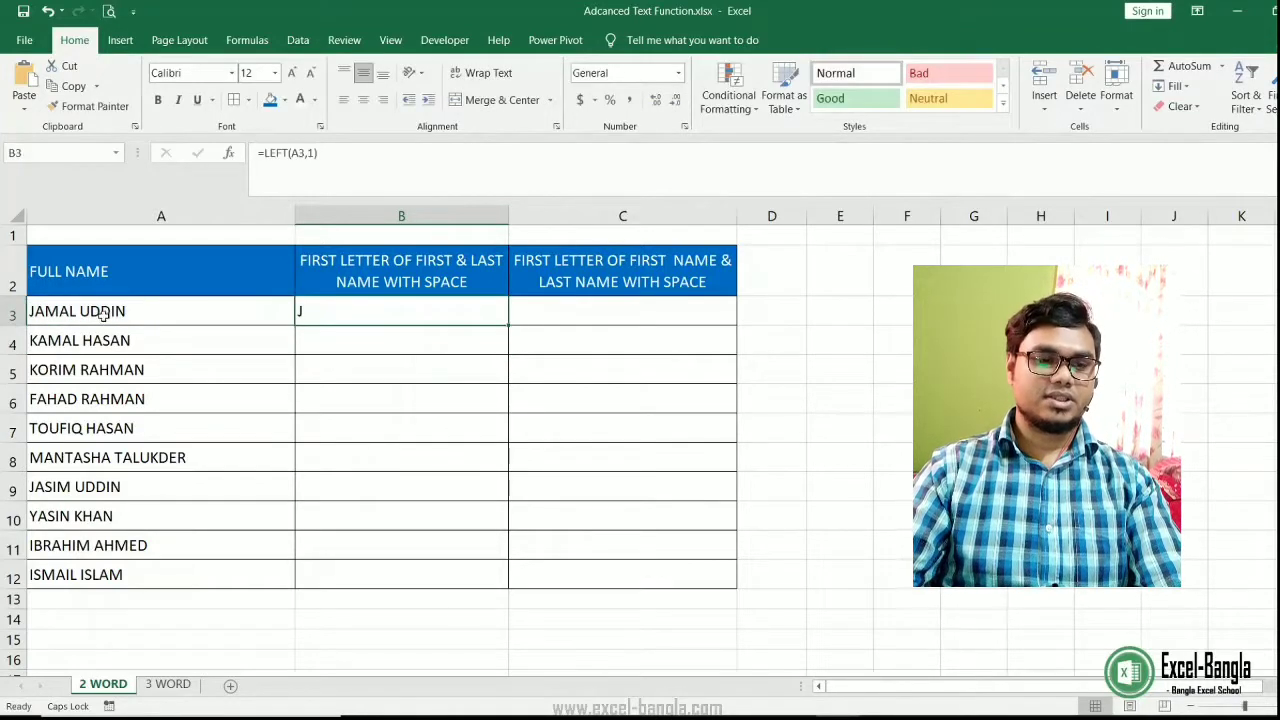
Extend the B3 formula with &" "& and begin a MID function that takes A3 as its text.
double_click(339, 314)
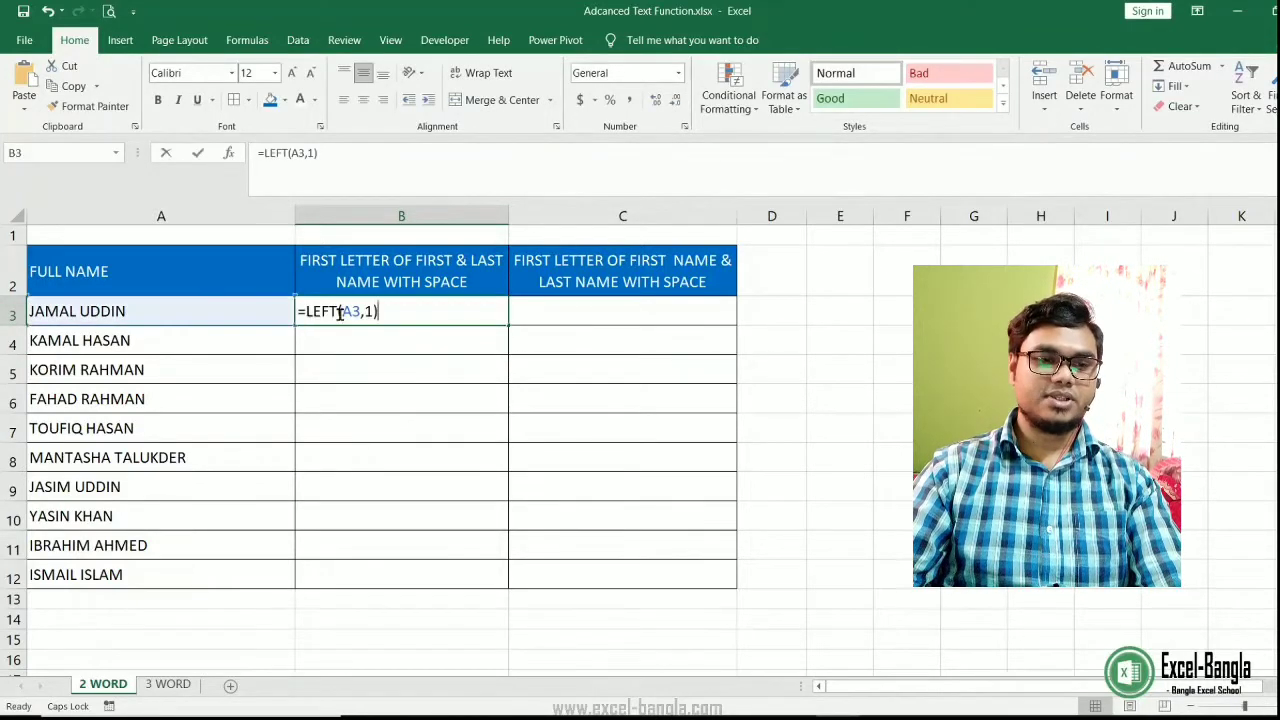
left_click(415, 313)
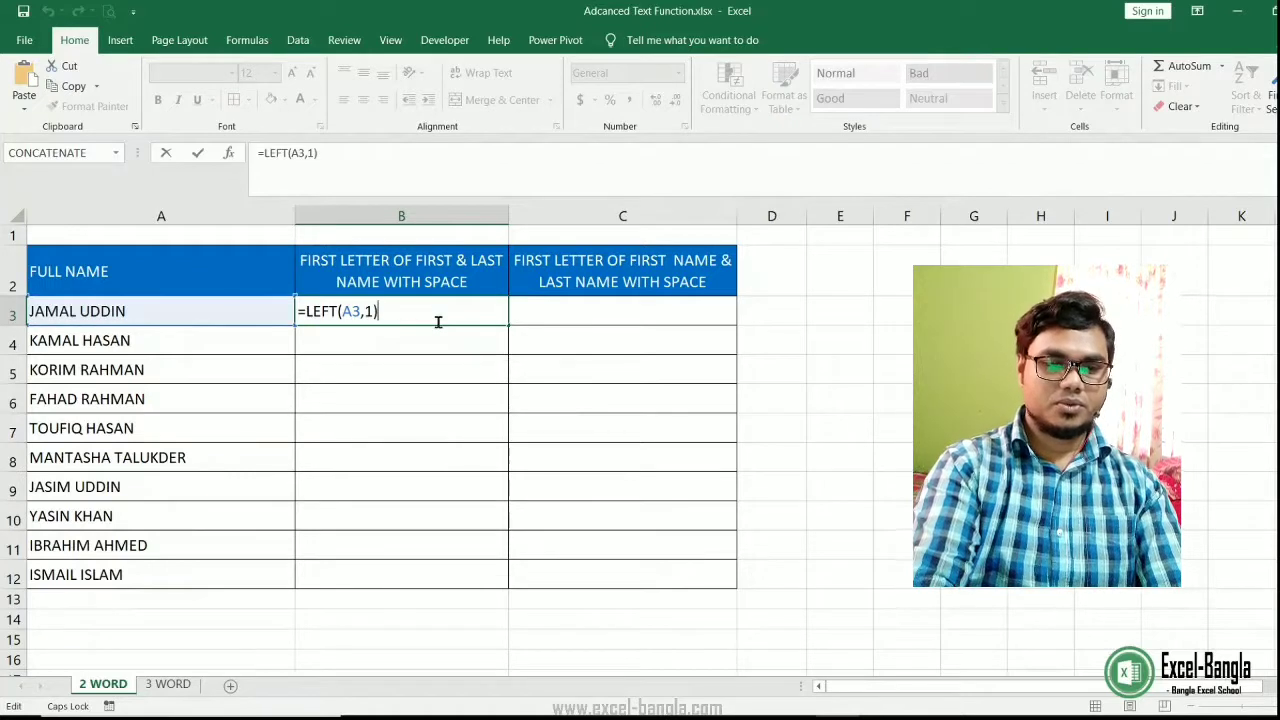
type("&")
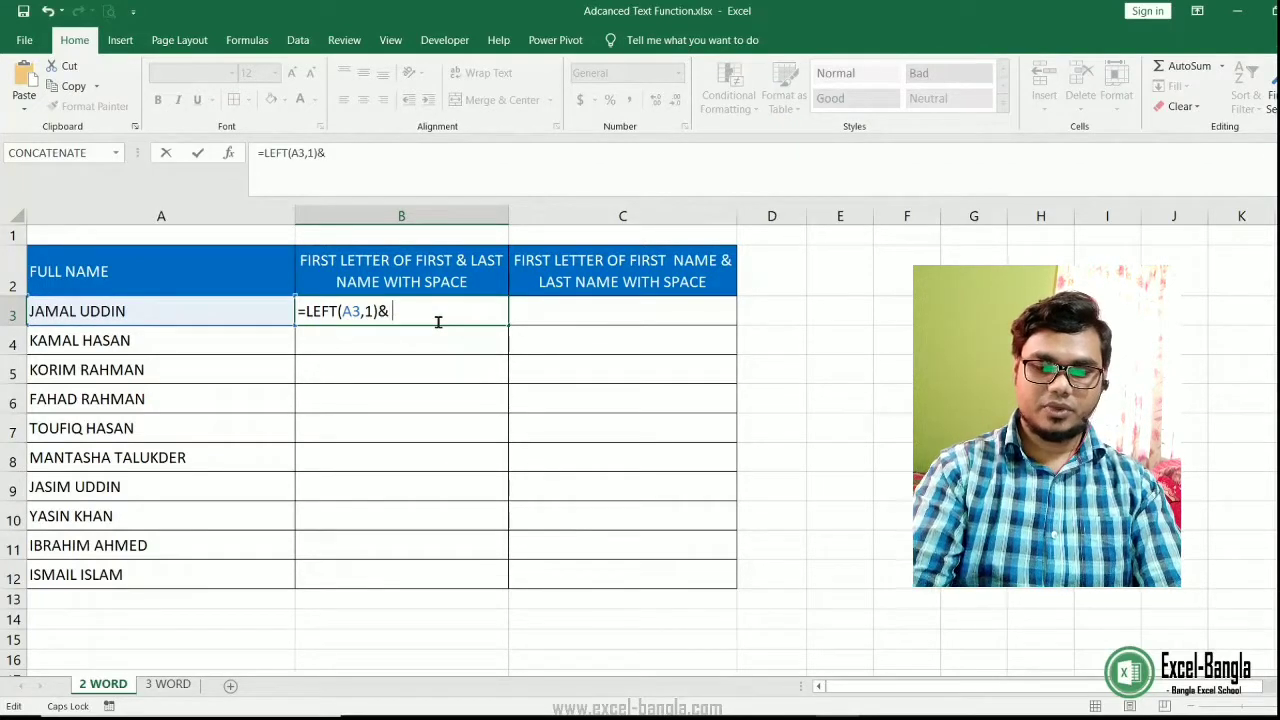
type("\" \"")
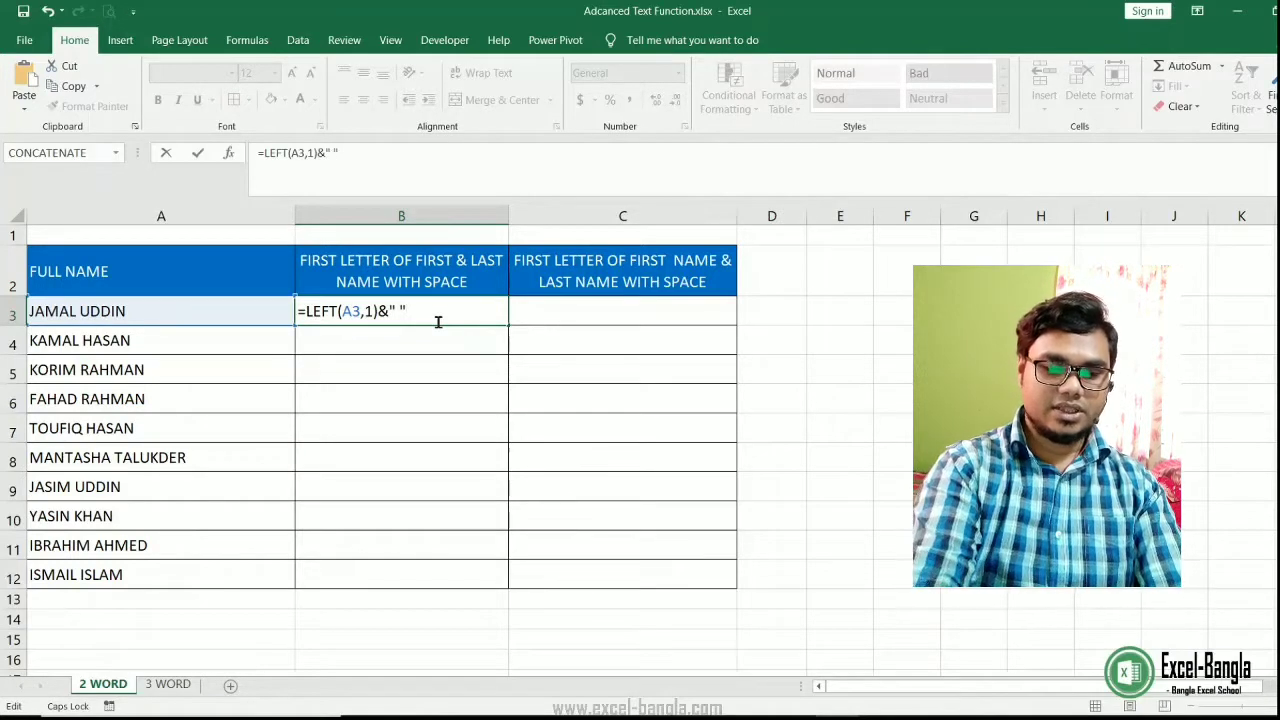
type(" \"&")
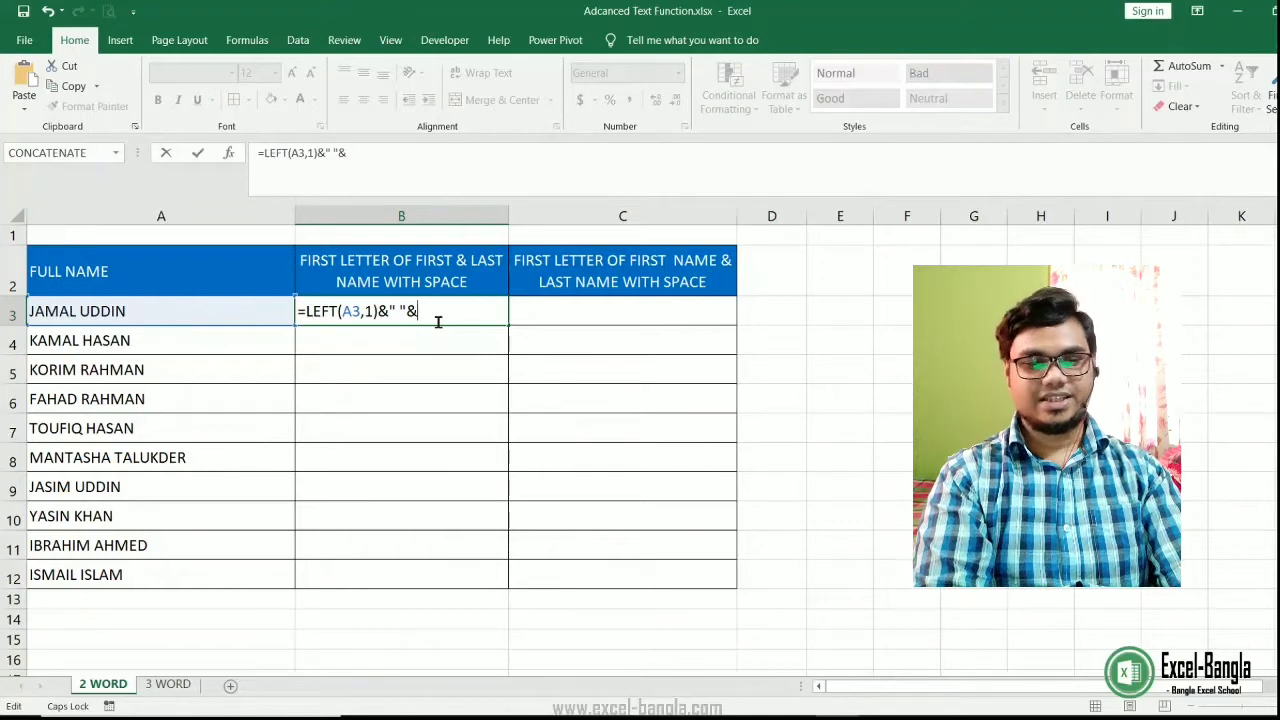
type("MID(")
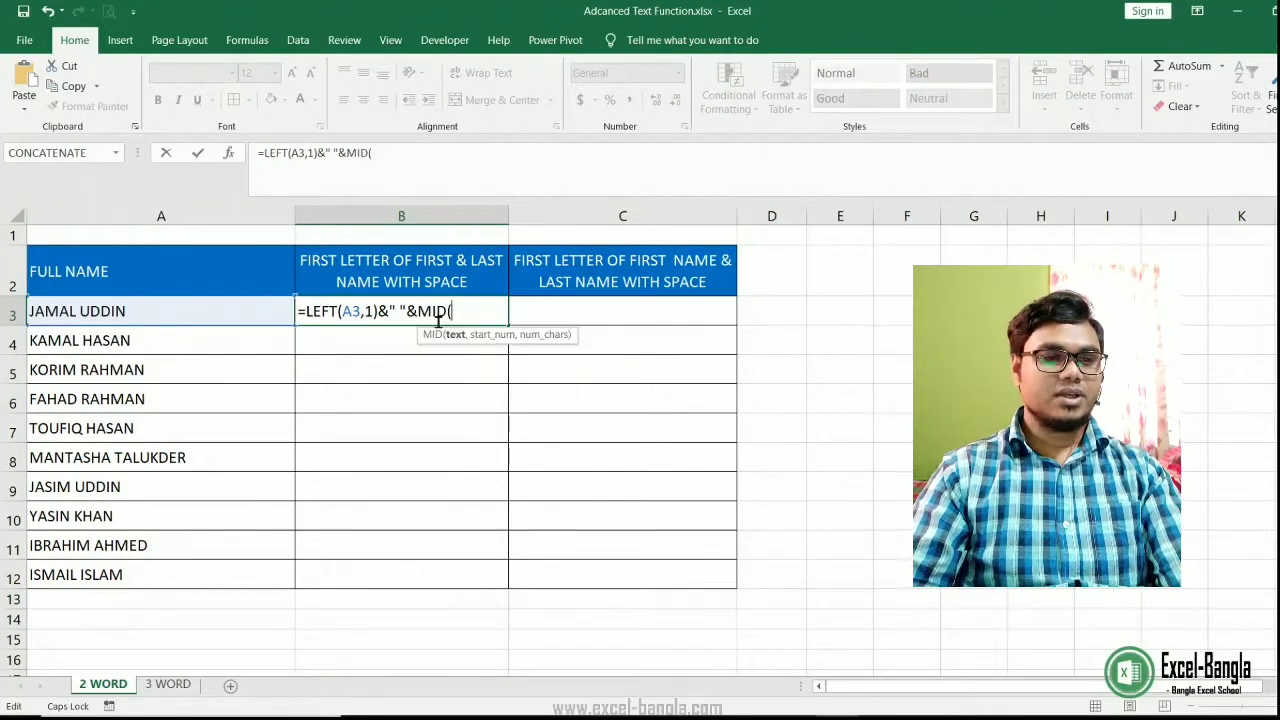
left_click(168, 318)
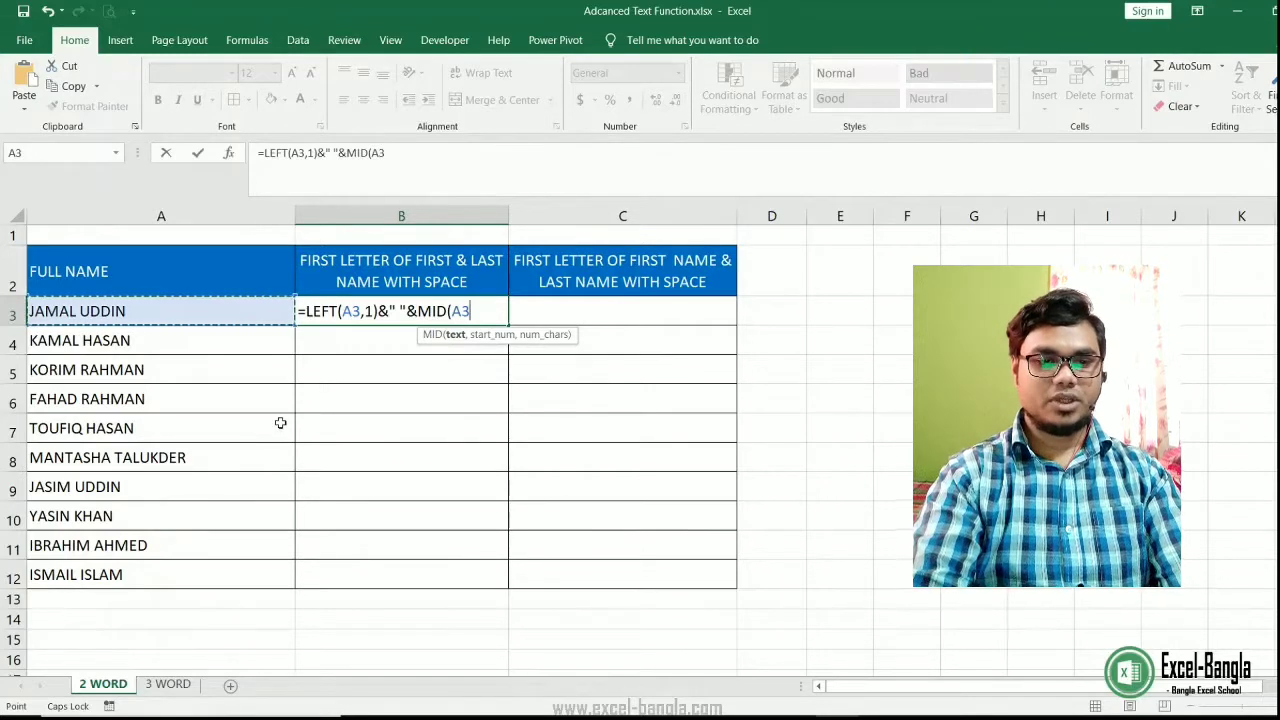
type(",")
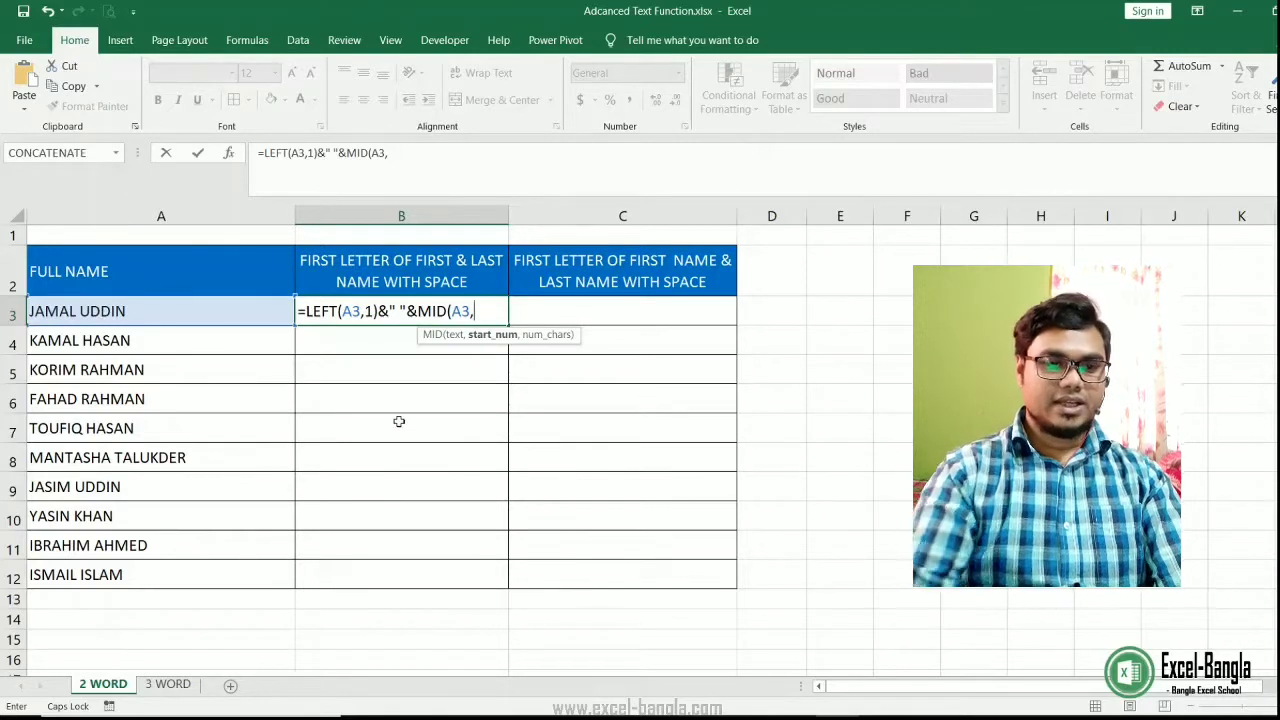
Add FIND(" ",A3)+1 as the start number of the MID function in B3.
type("FIN")
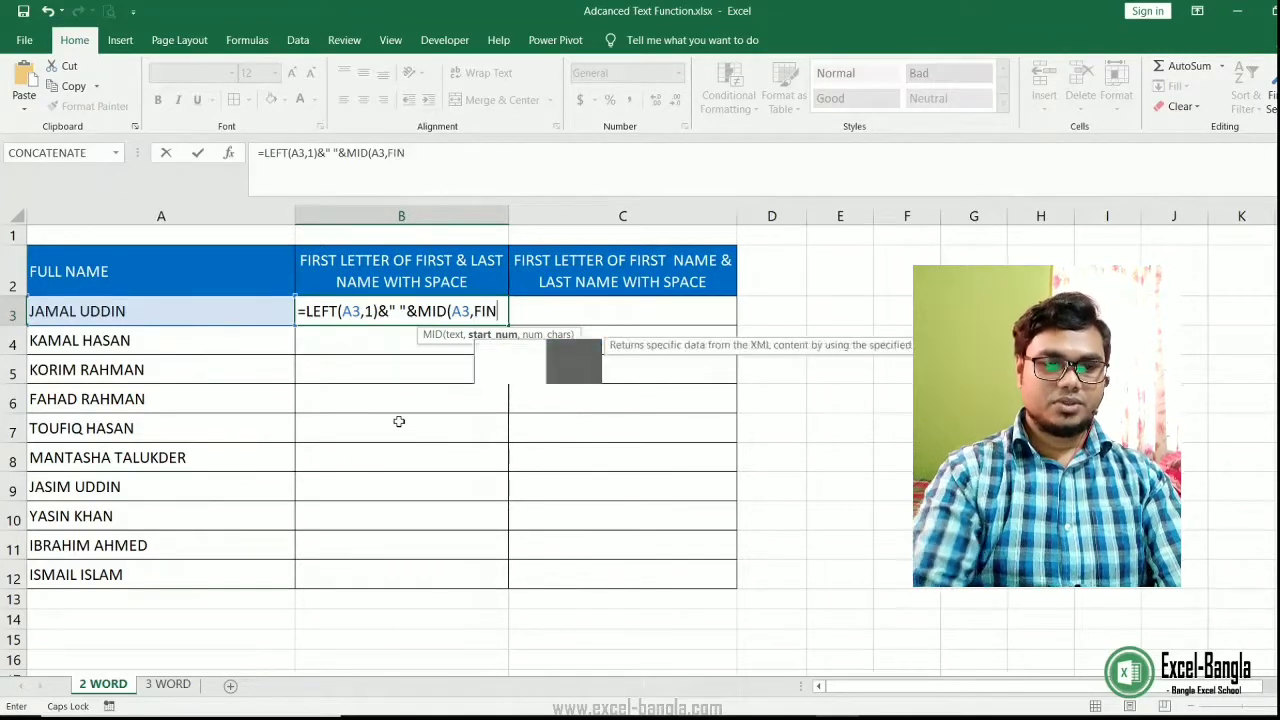
type("D(")
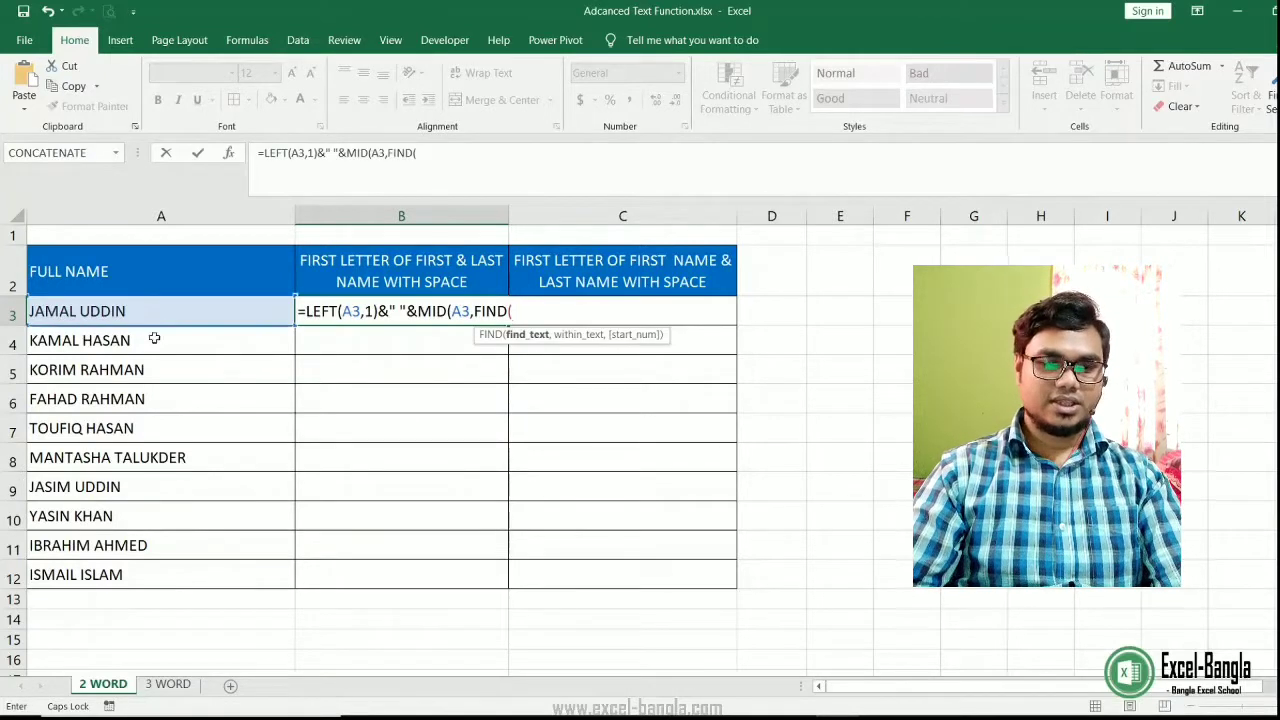
type("\" \",")
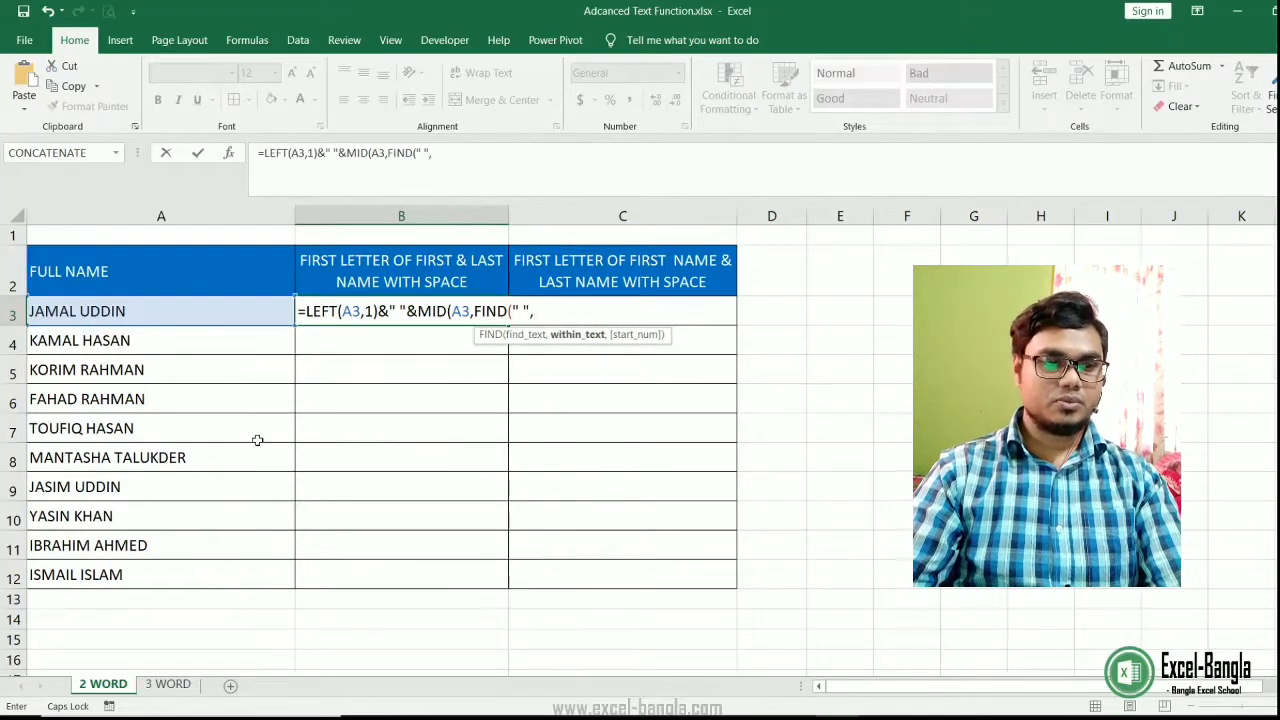
left_click(118, 310)
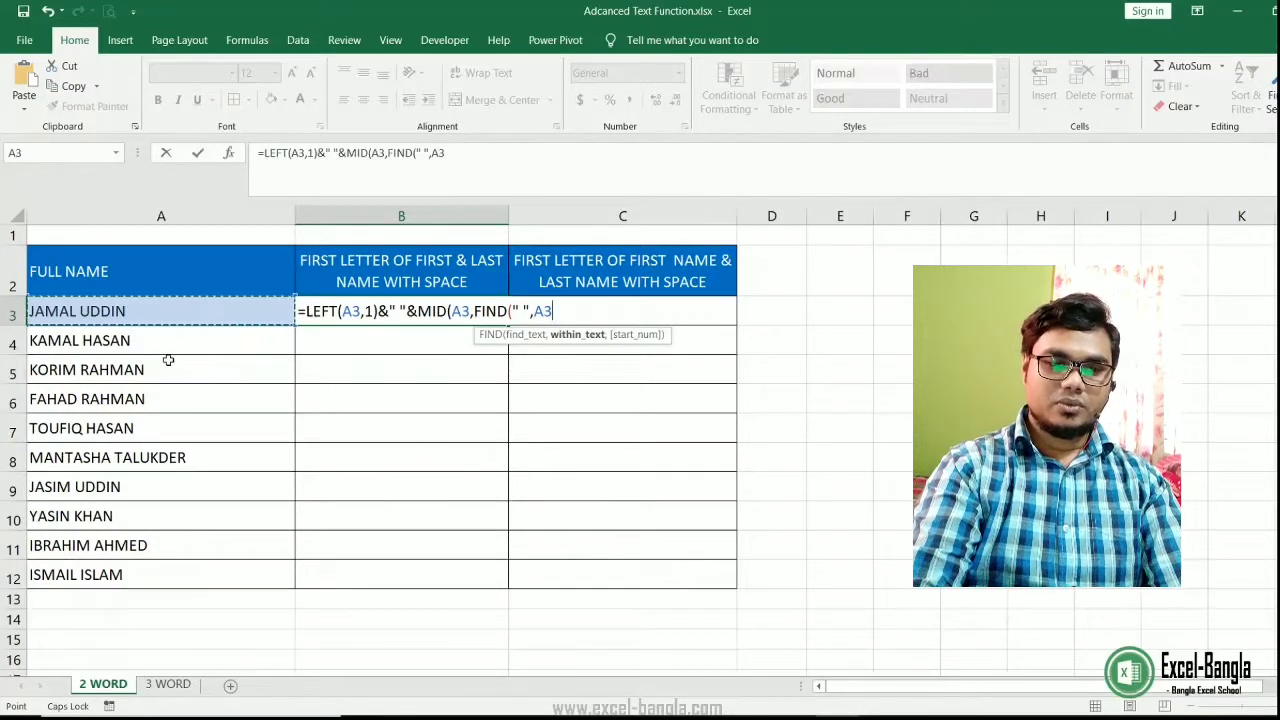
type(")")
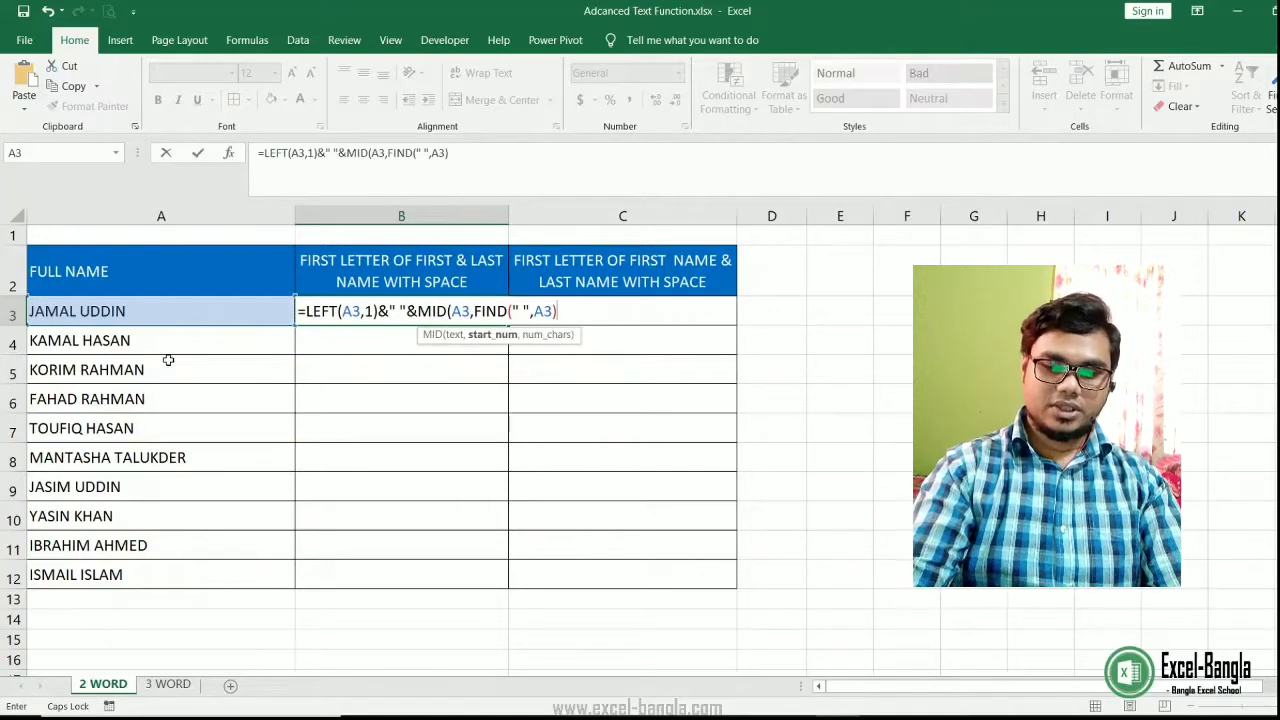
type("+1")
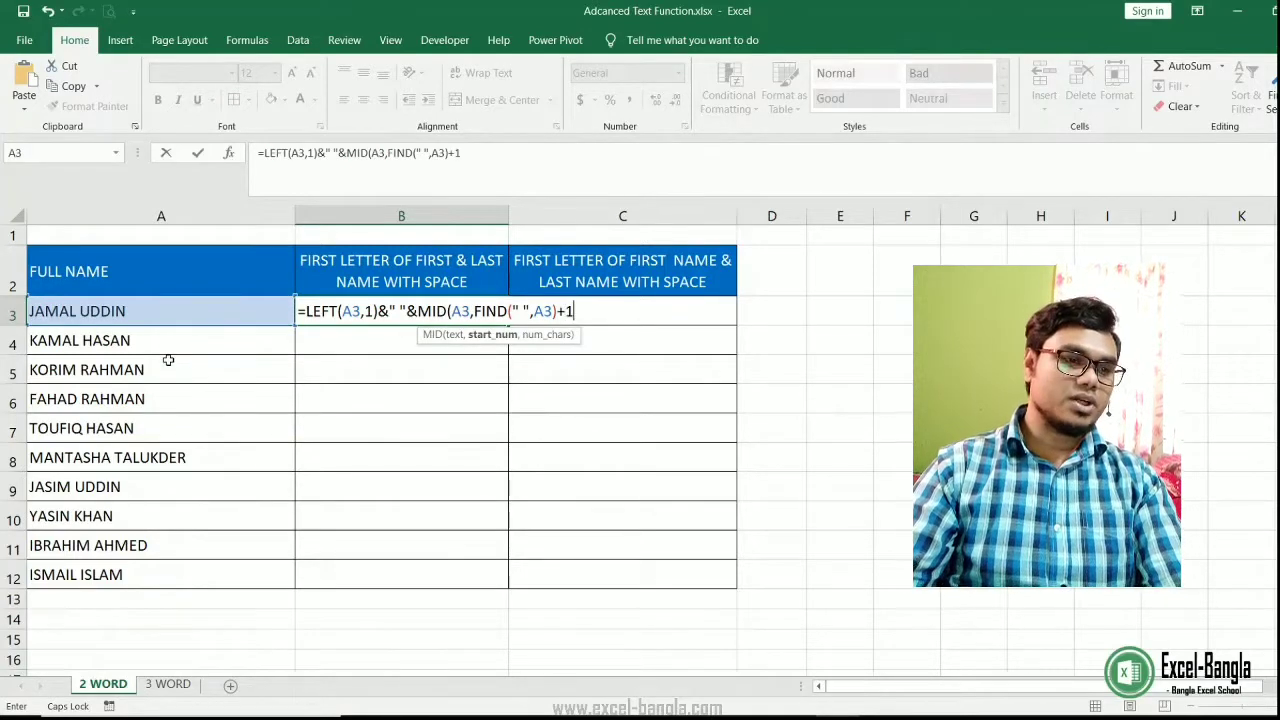
type(",")
Try the fixed value 7 in place of the FIND expression as MID's start number, and undo it.
left_click_drag(476, 312, 575, 314)
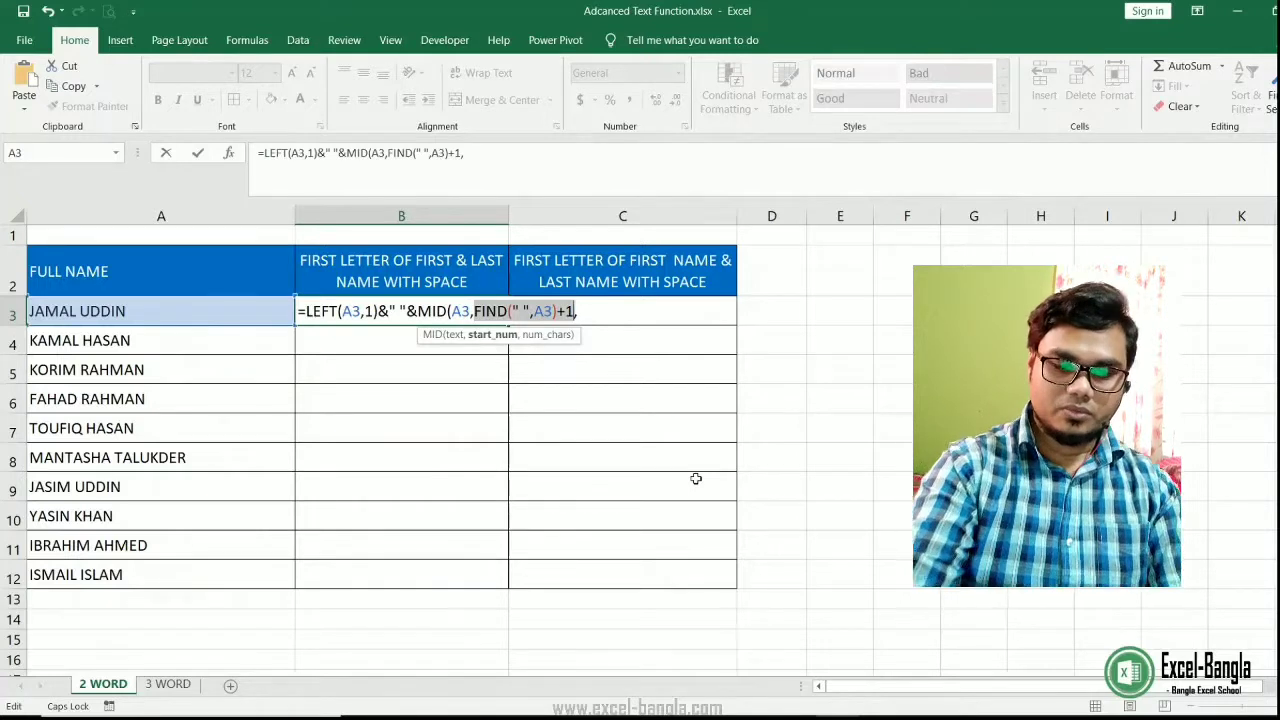
type("7")
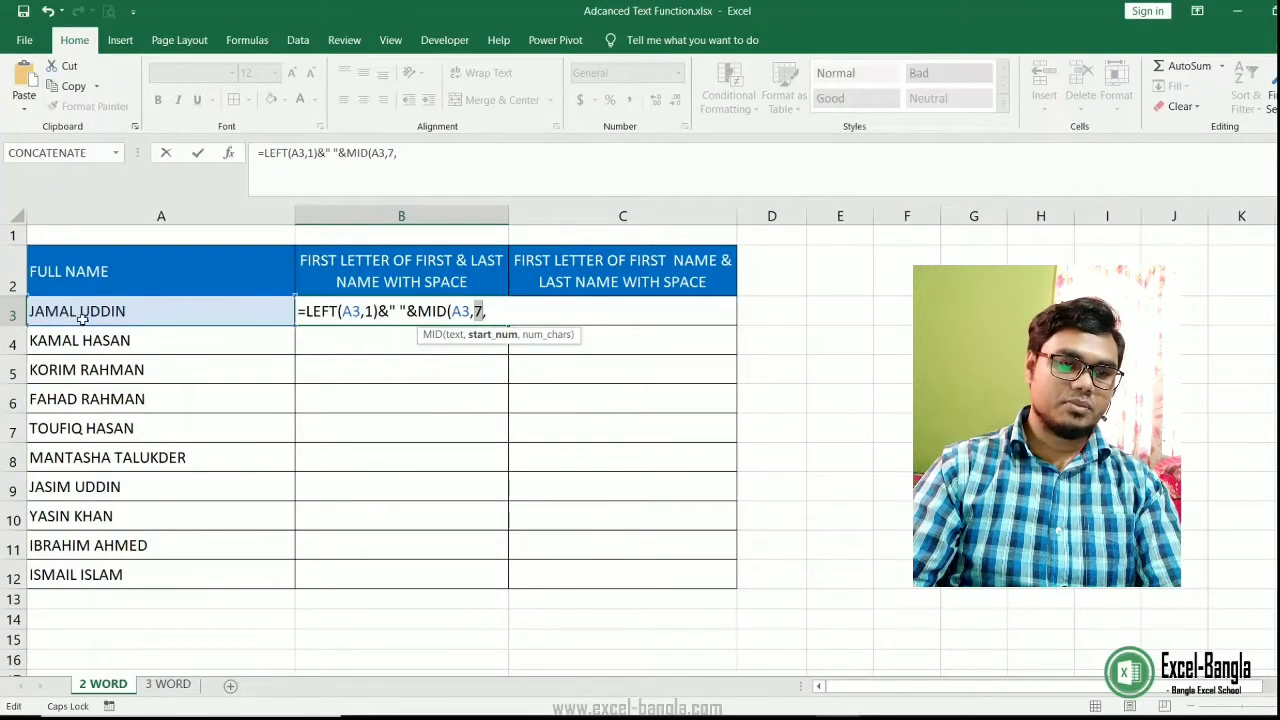
key("ctrl+z")
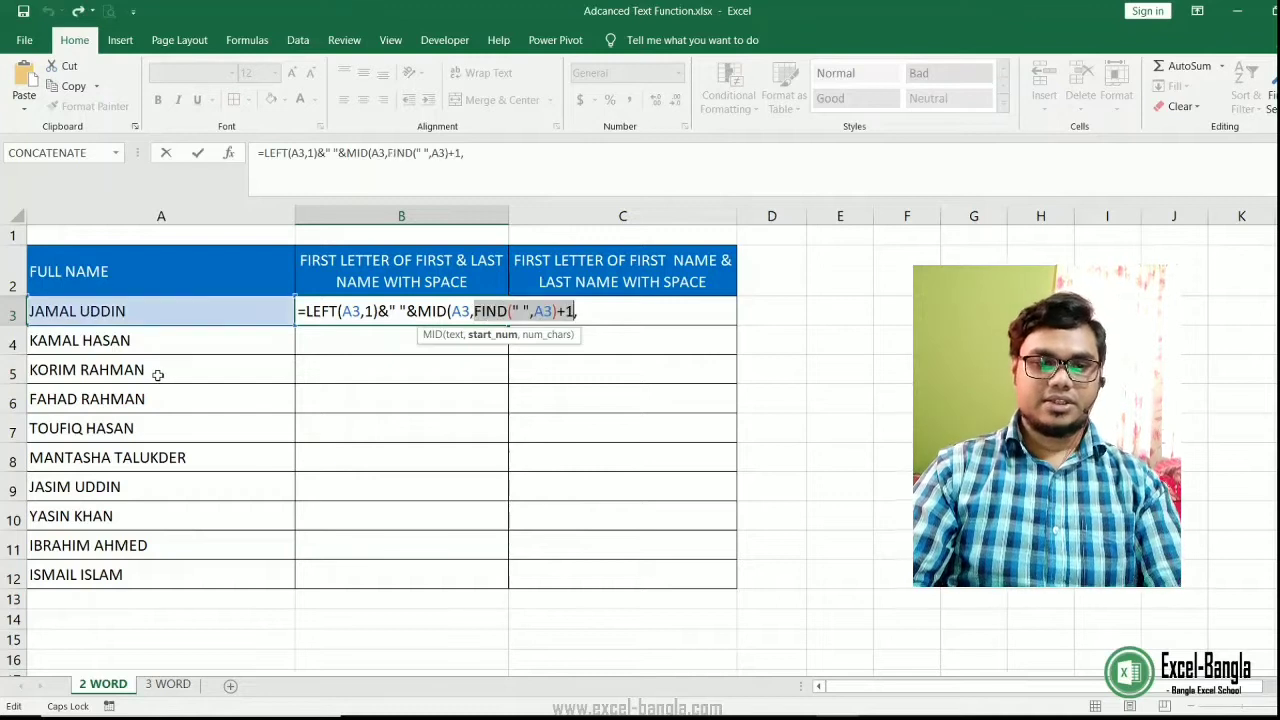
Set the MID function's number of characters to 1 and complete the formula in B3.
left_click(578, 312)
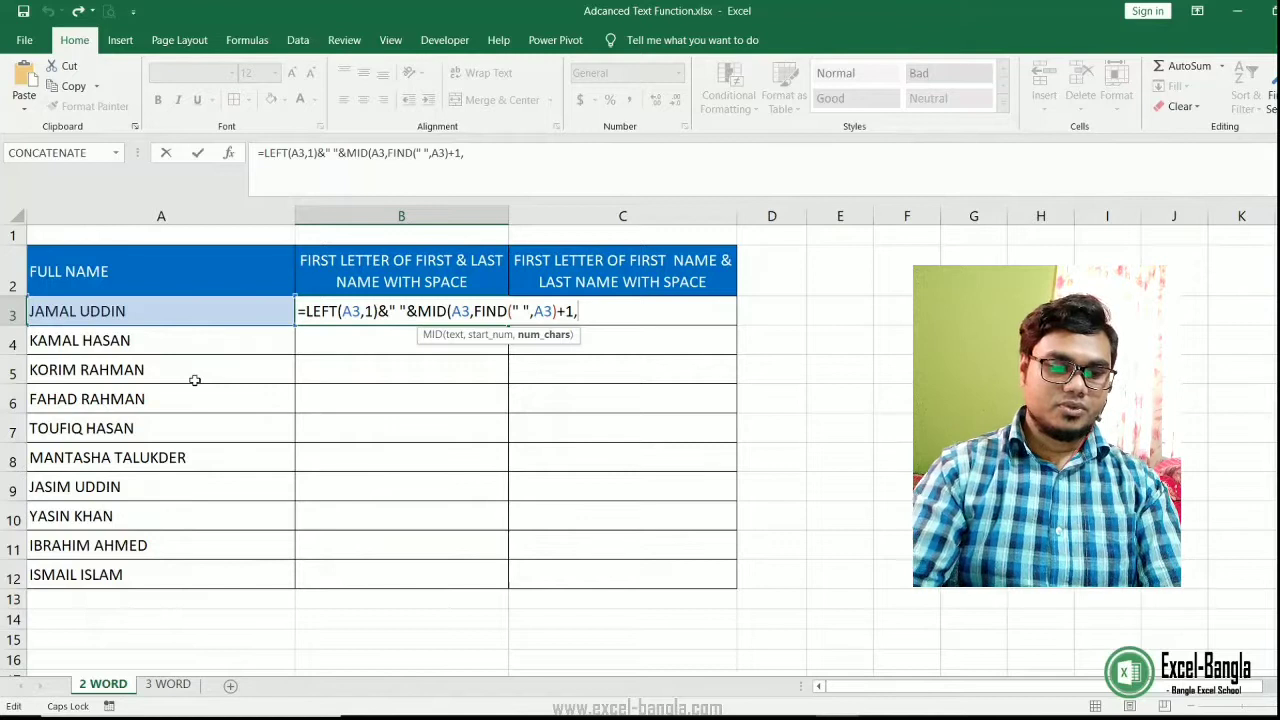
type("1")
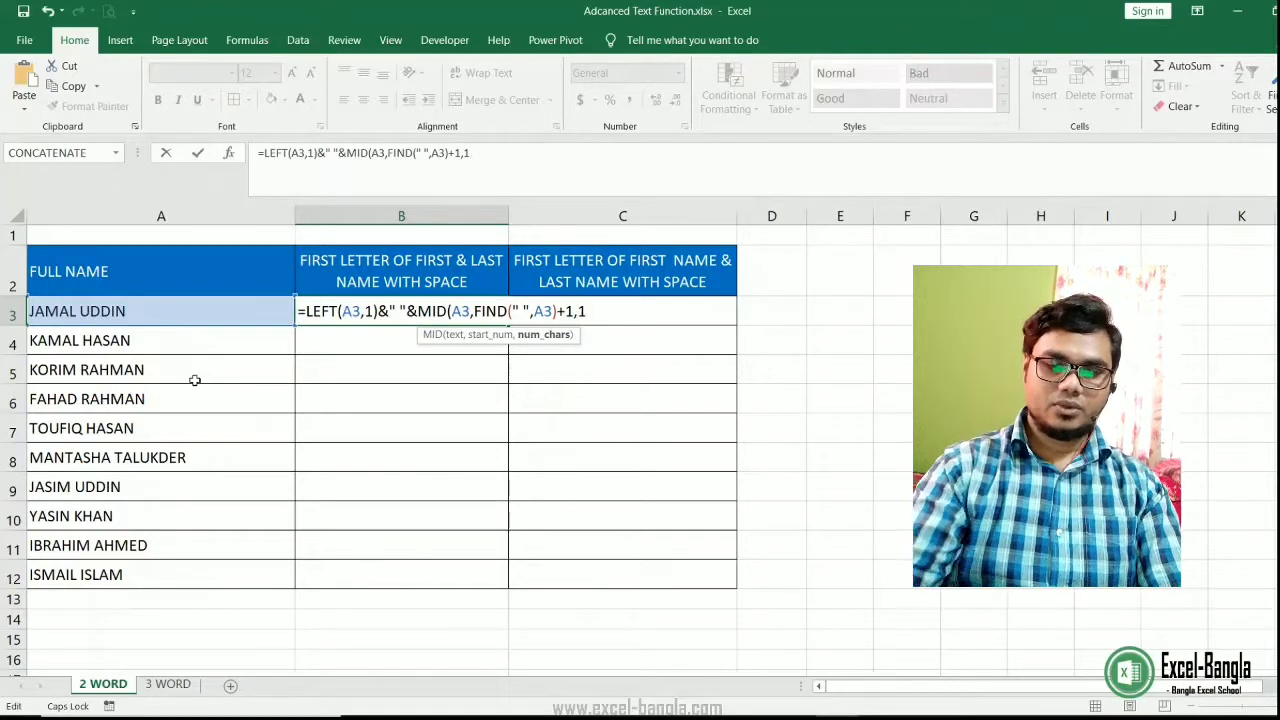
type(")")
key("Return")
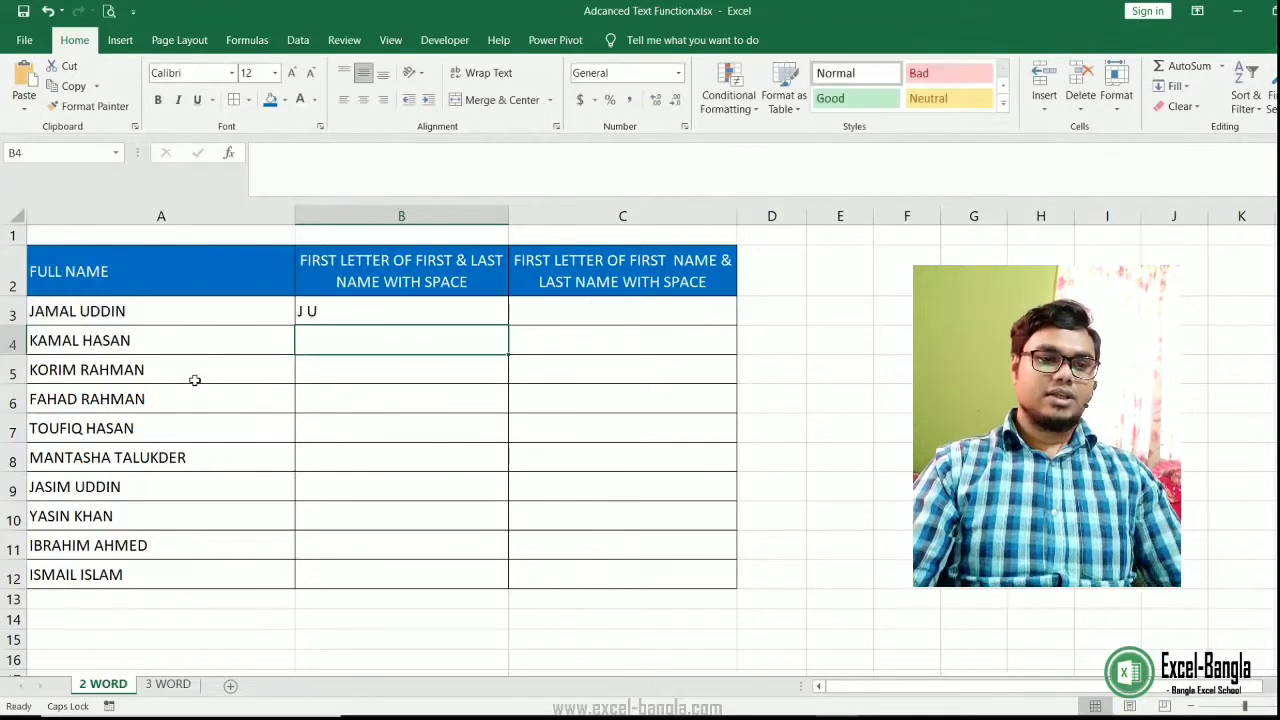
Fill the B3 formula down through B12 and check the copied formula in B4.
left_click(365, 316)
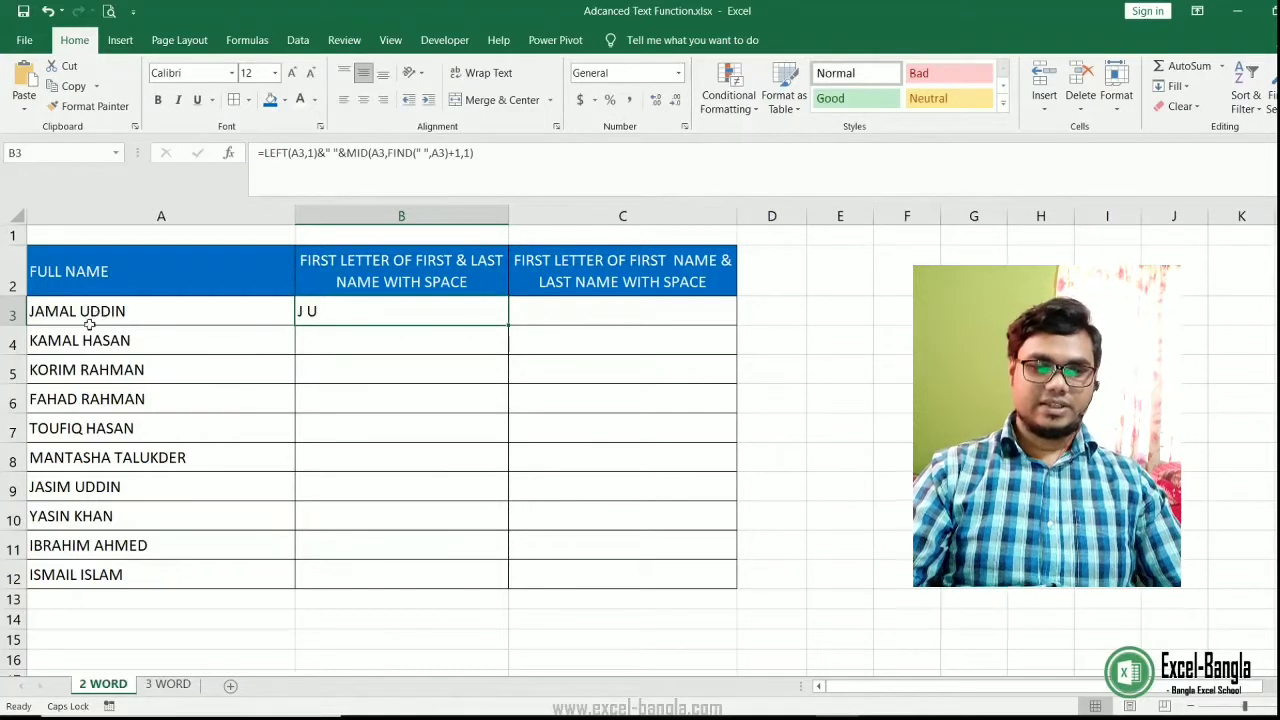
left_click_drag(506, 327, 472, 587)
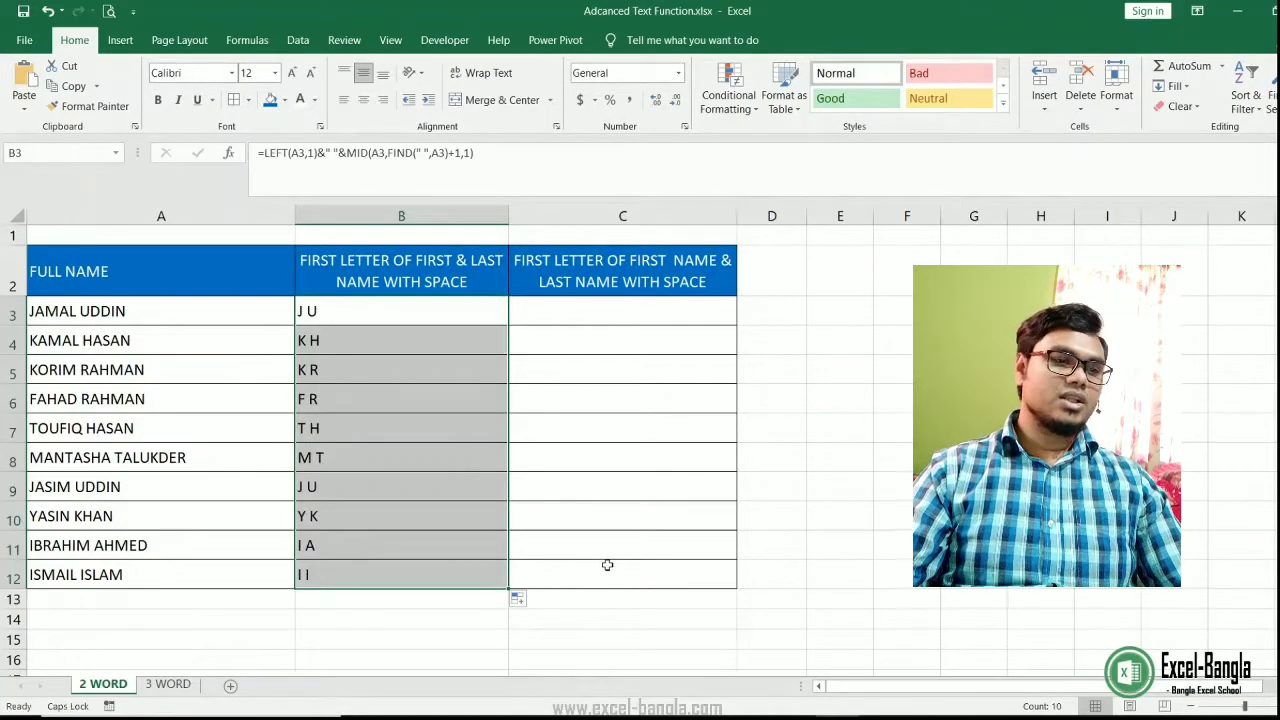
left_click(112, 341)
key("Right")
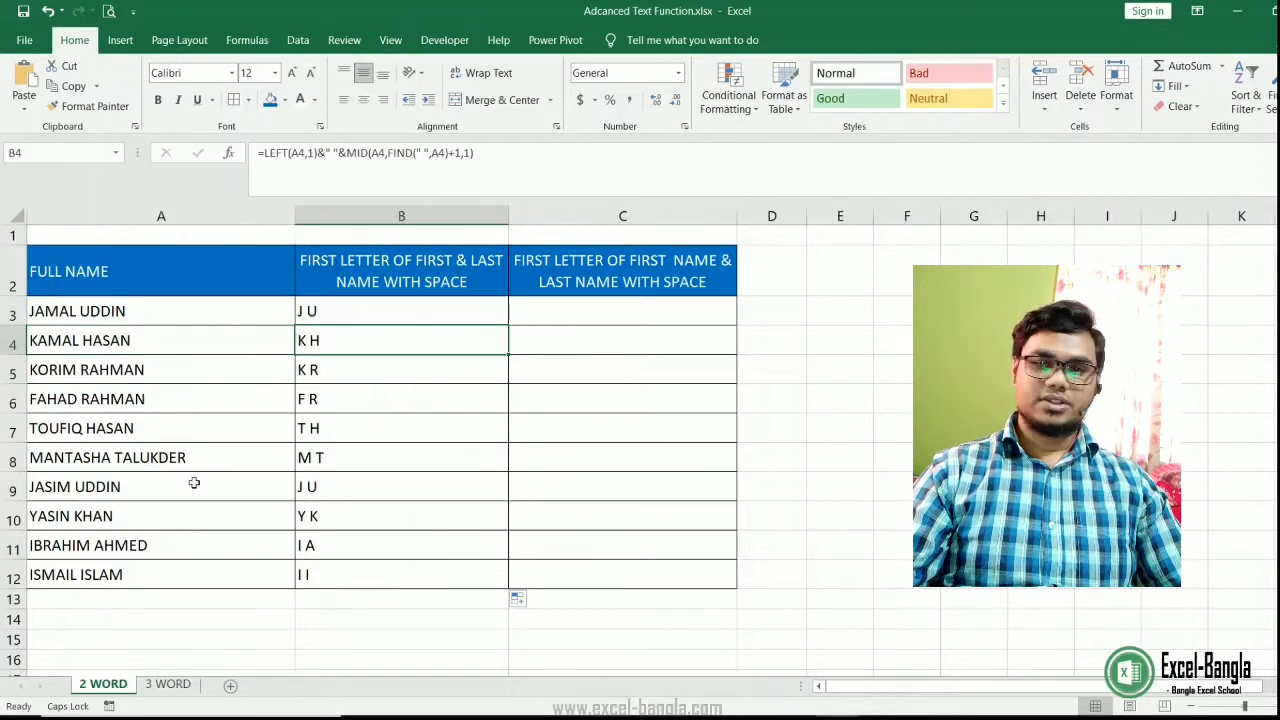
Enter a sample result of the first name's initial and the full last name in C3, and clear it.
left_click(566, 318)
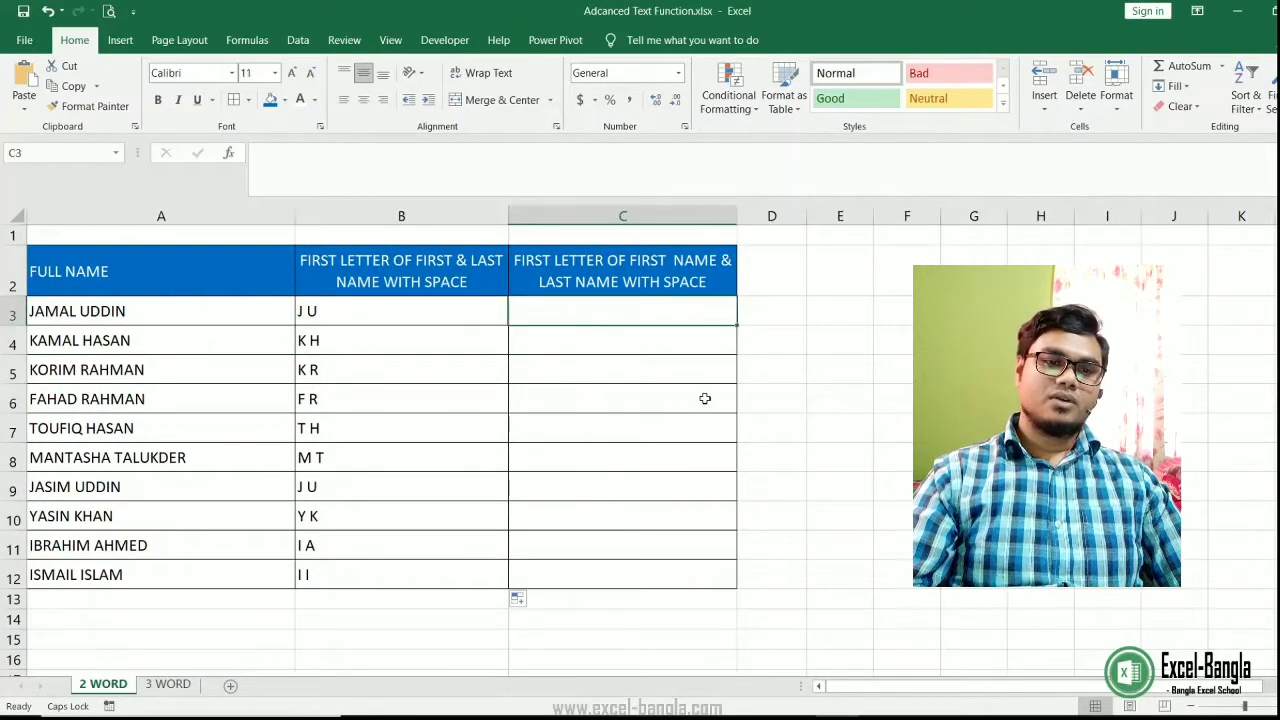
left_click(605, 285)
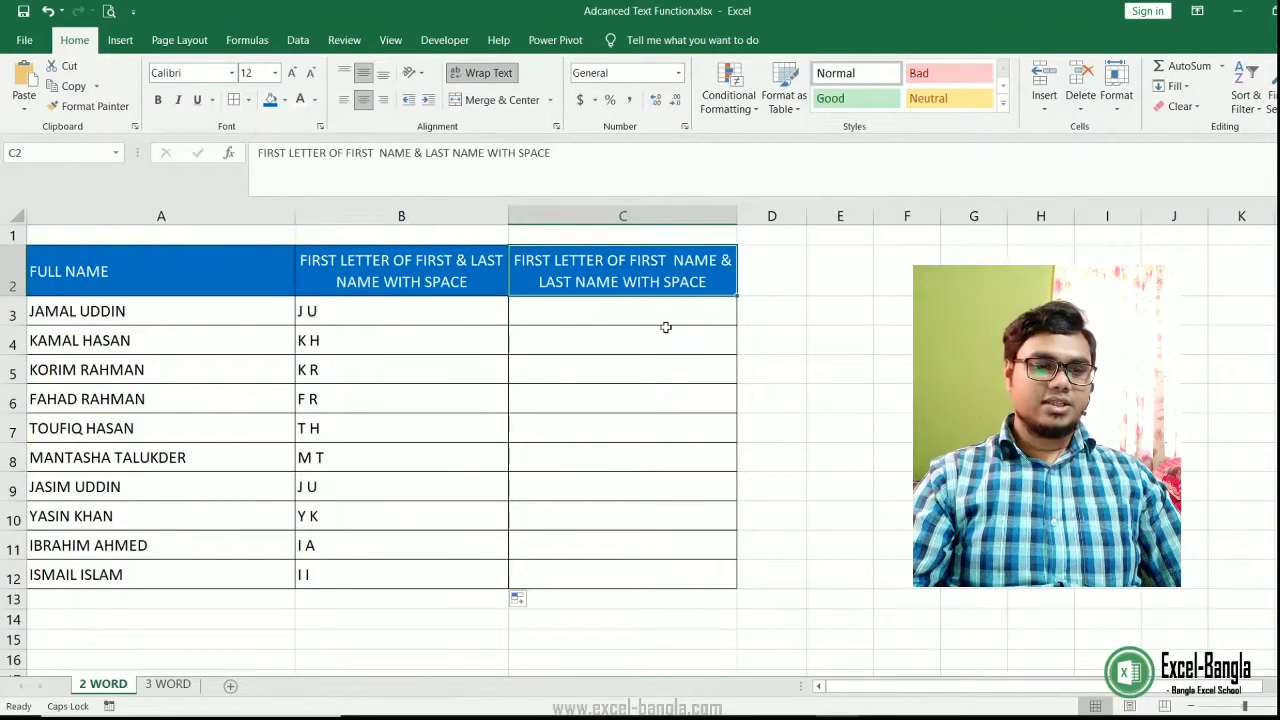
left_click(357, 314)
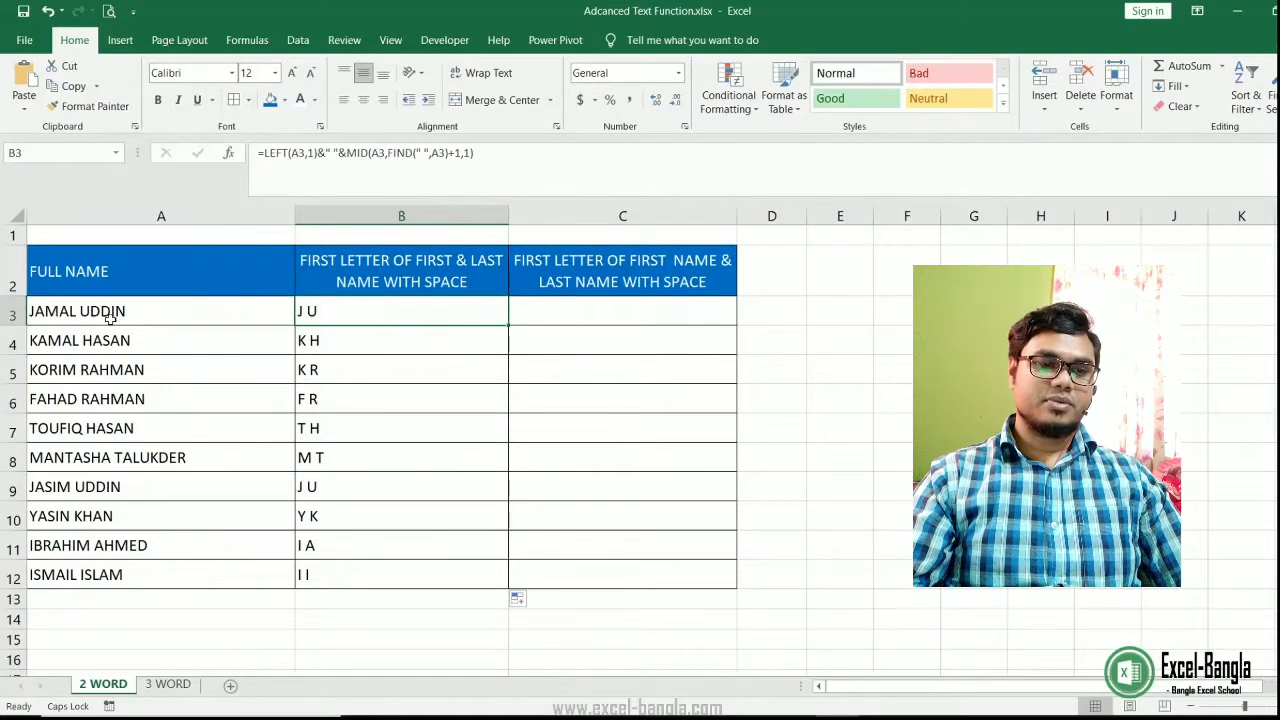
left_click(569, 317)
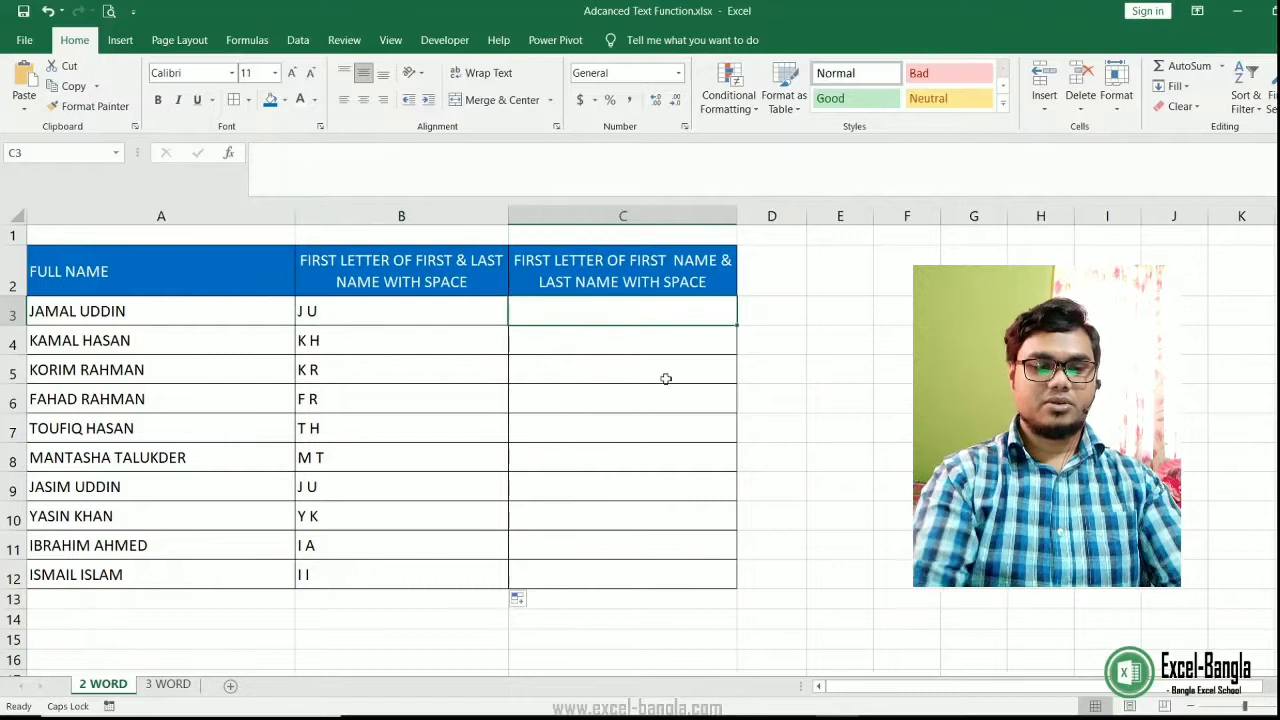
type("J")
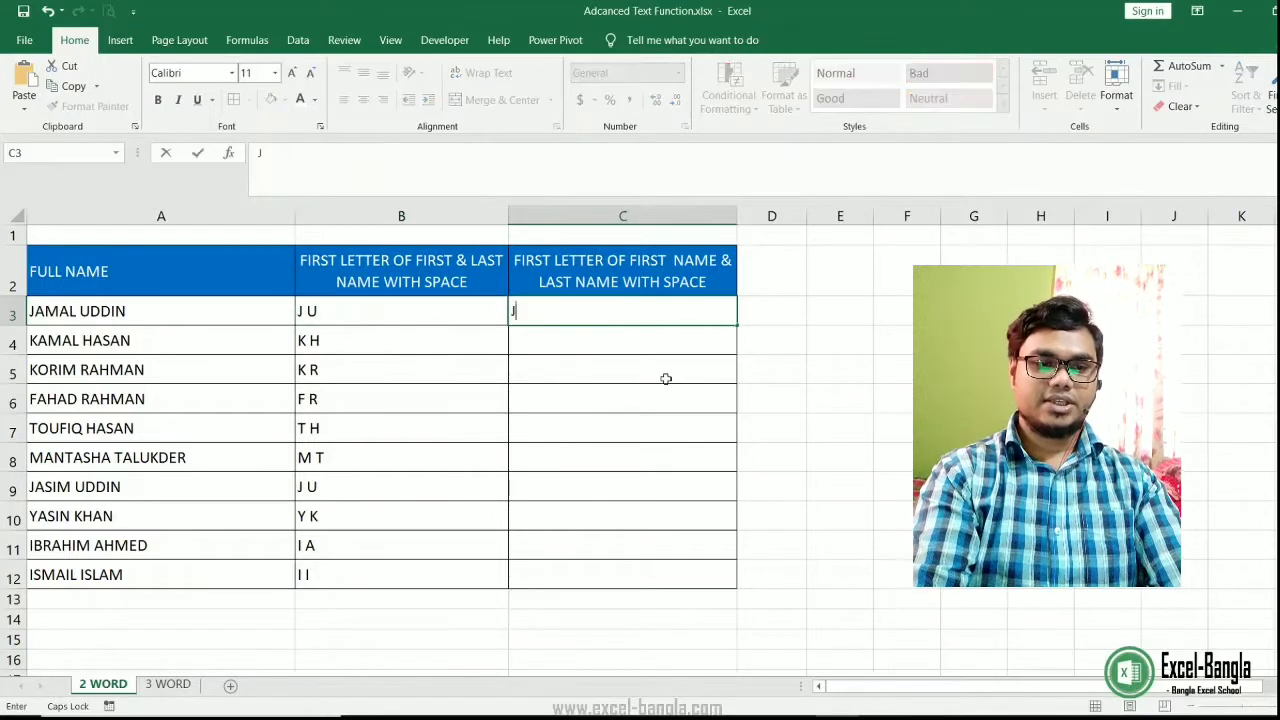
type(" UDDIN")
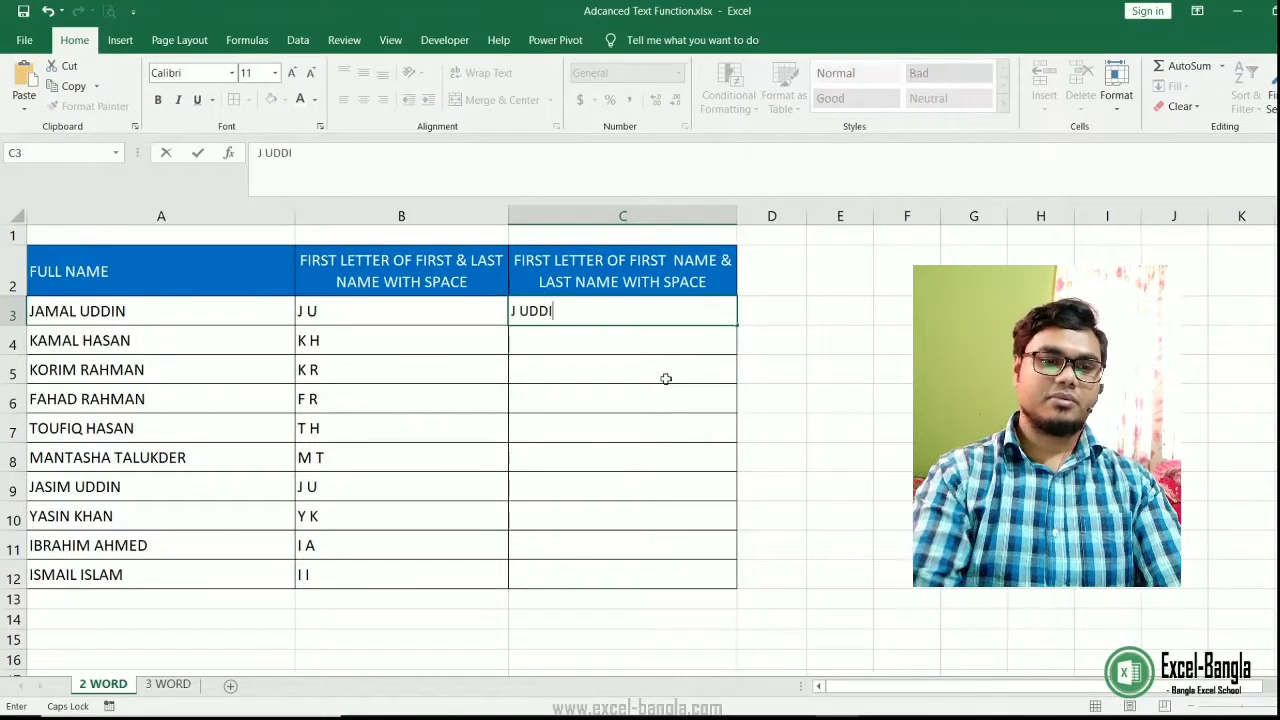
key("Return")
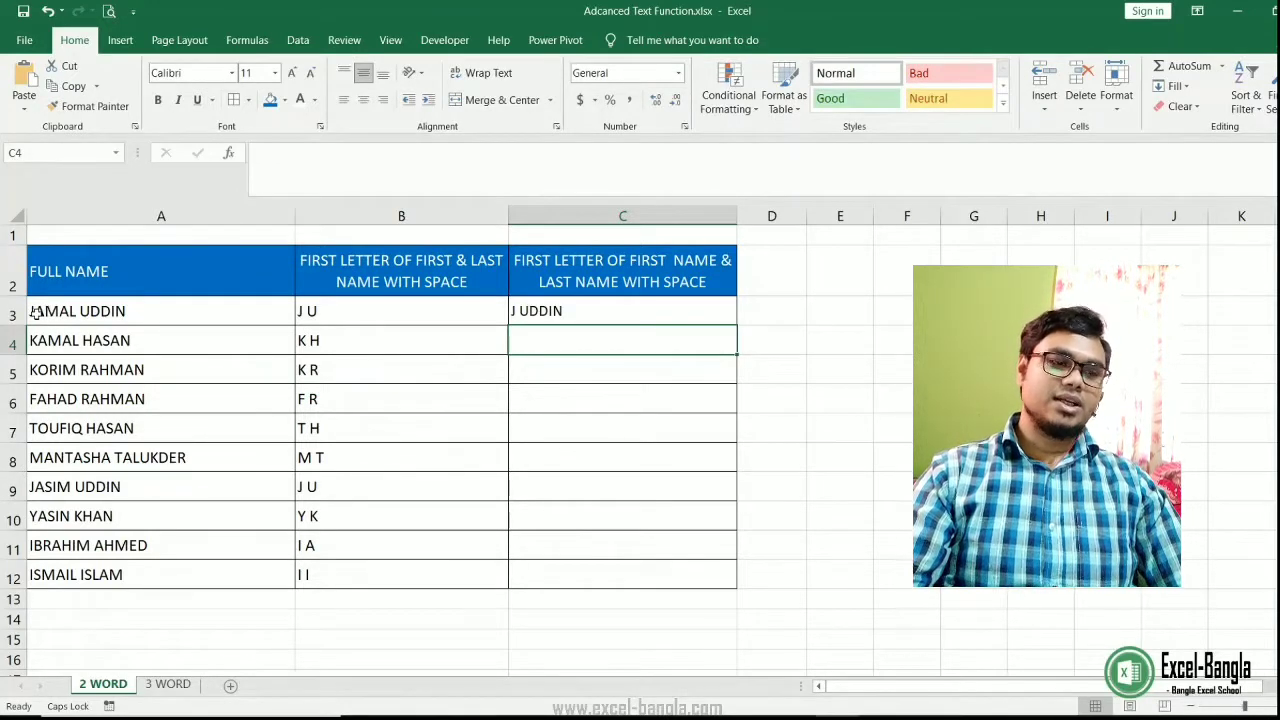
left_click(535, 314)
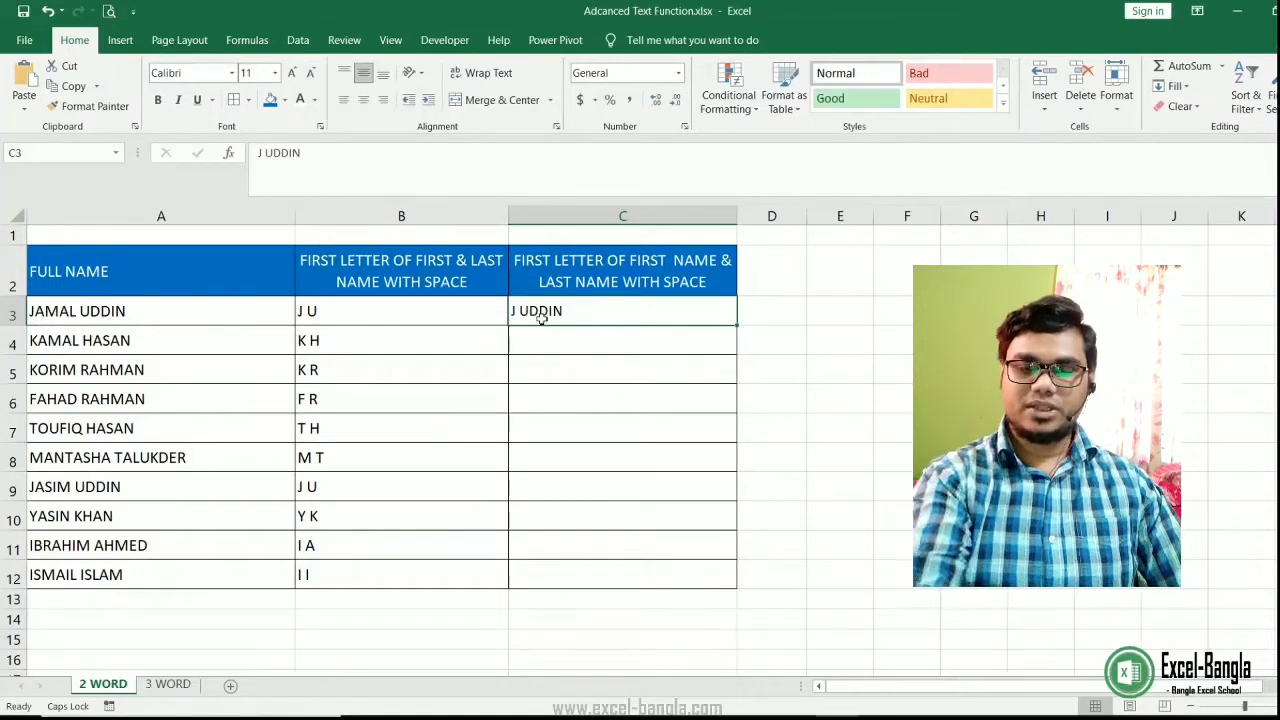
key("Delete")
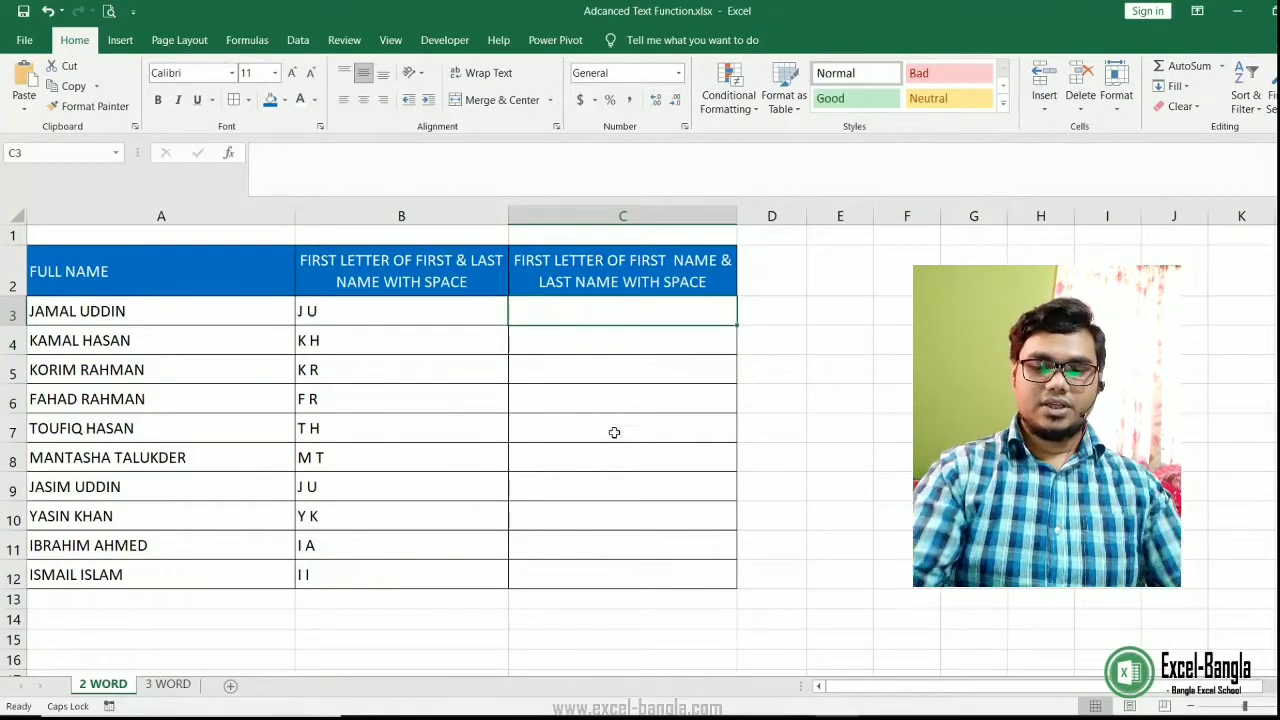
Start a formula in C3 with LEFT(A3,1) joined to a space, ending with an ampersand for the next part.
type("=LE")
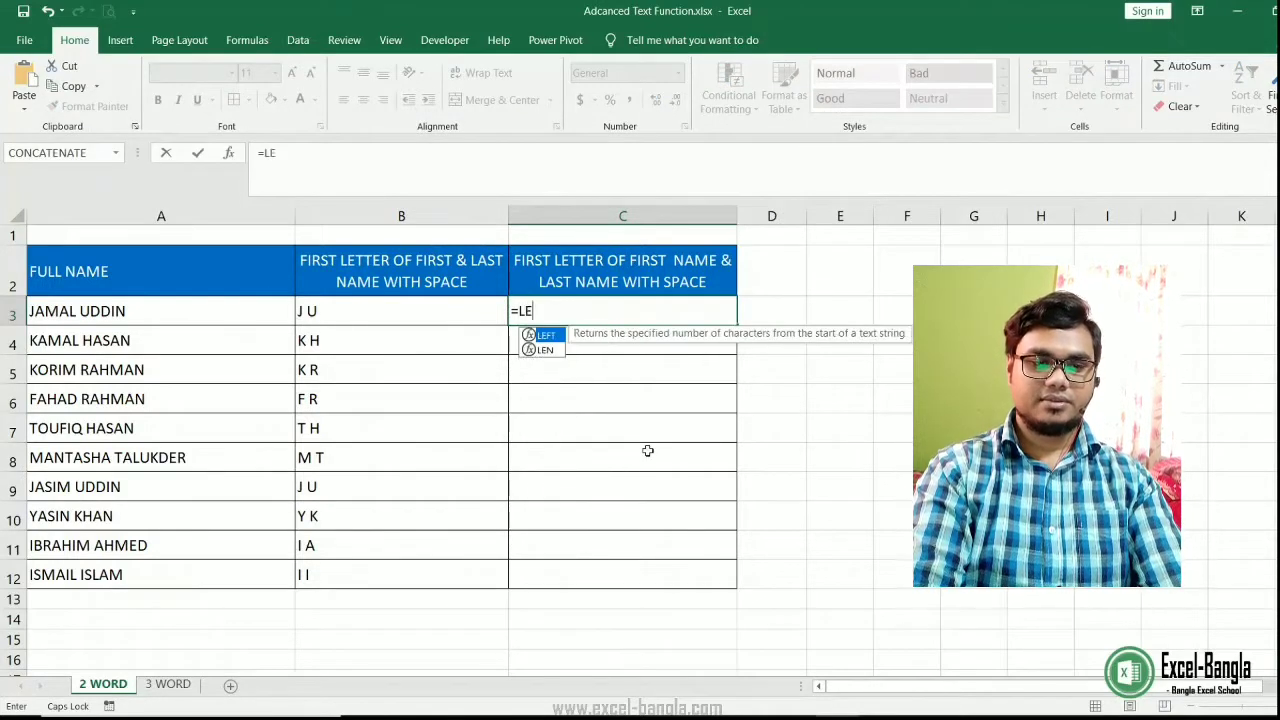
type("FT(")
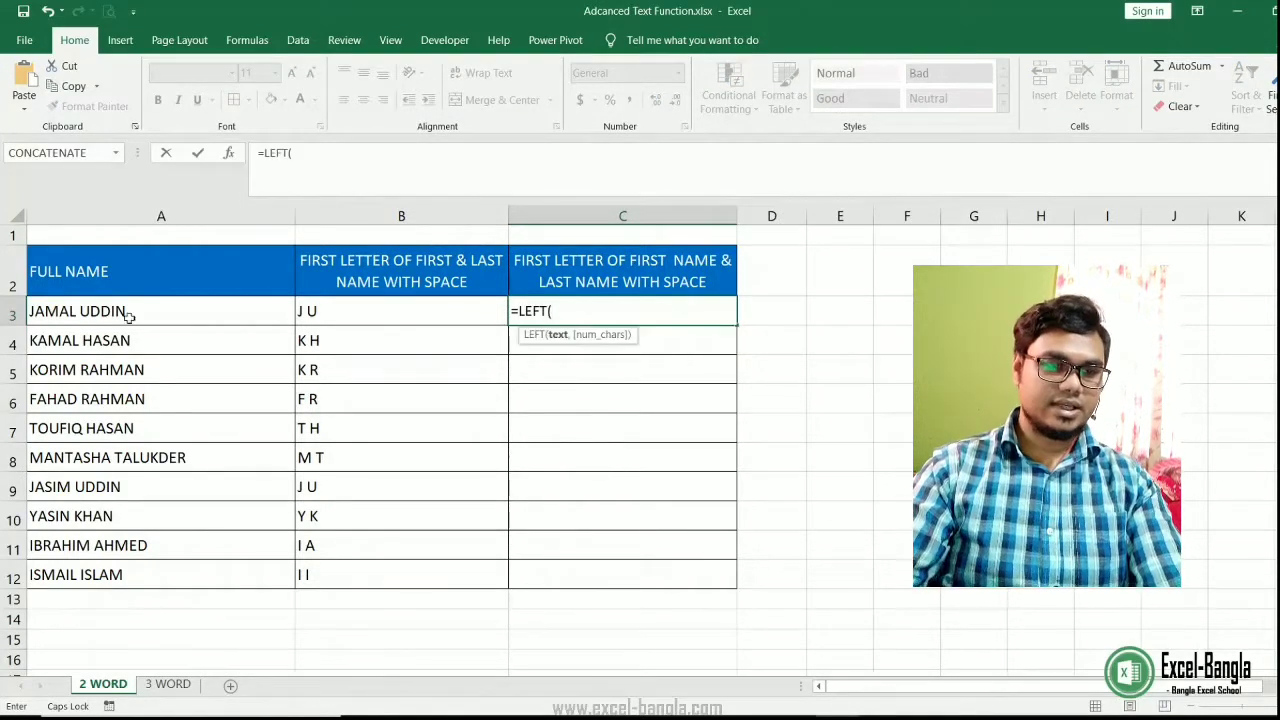
left_click(128, 314)
type(",")
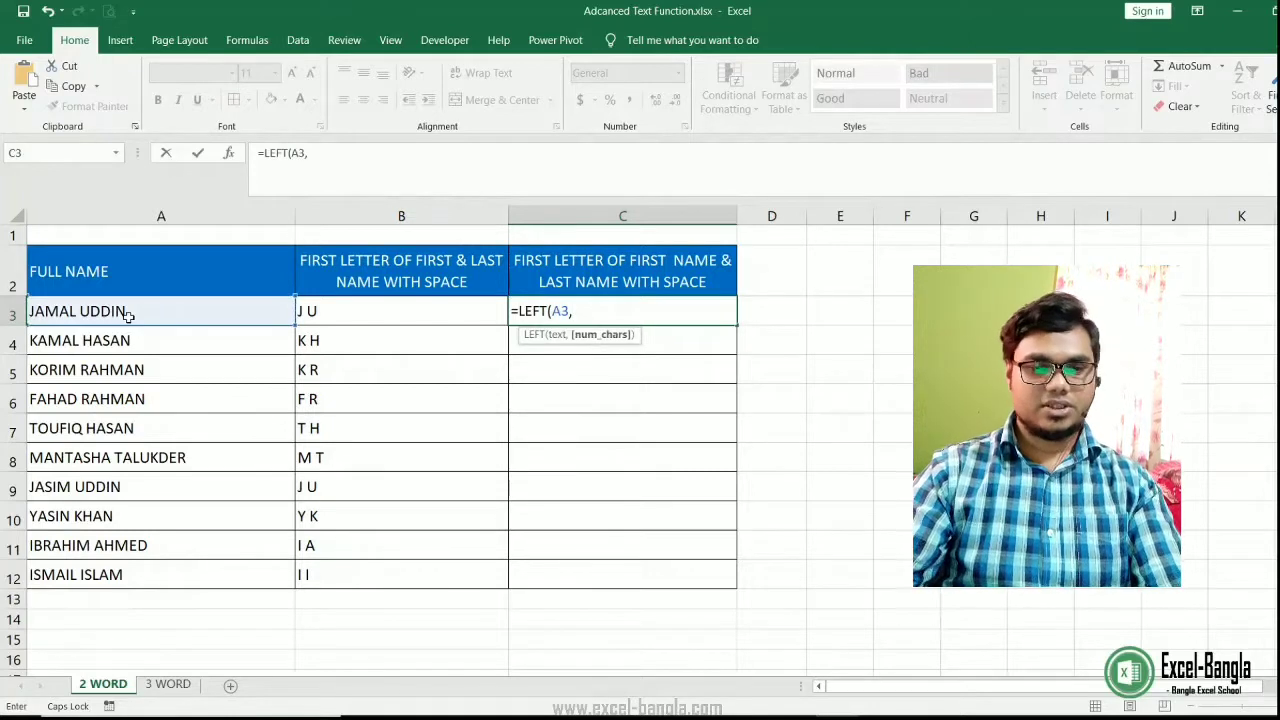
type("1)")
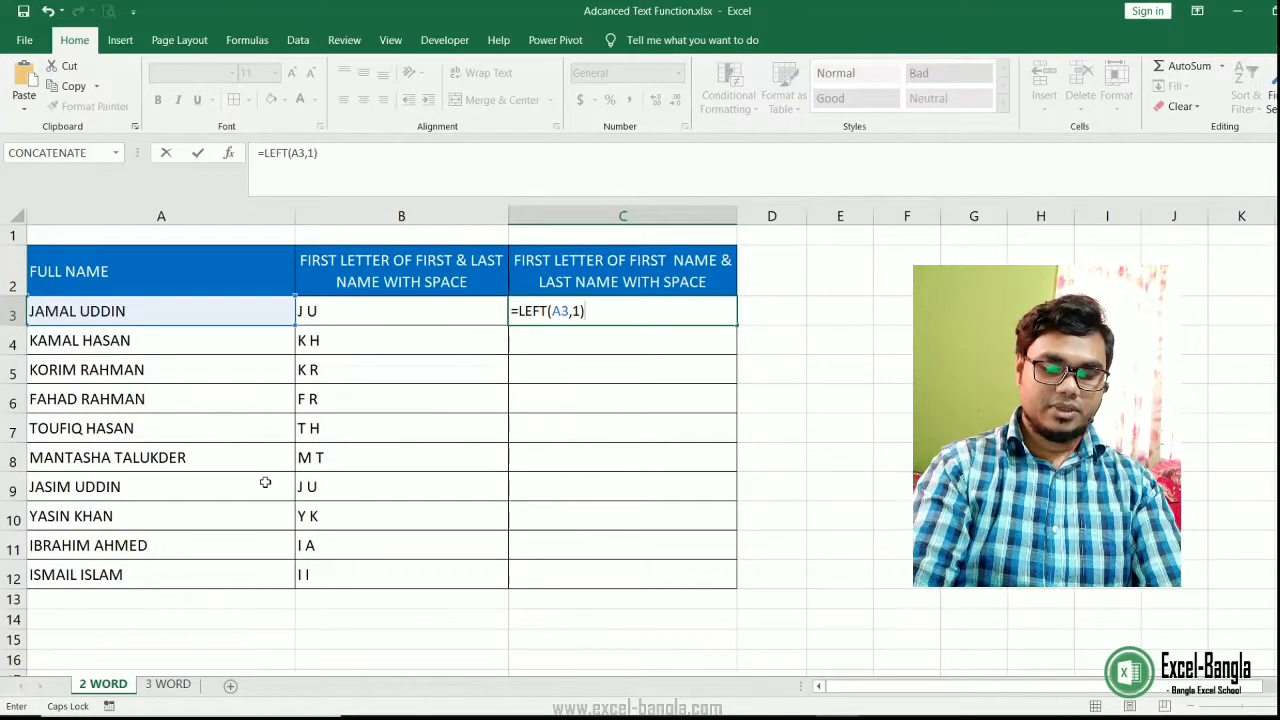
type("&")
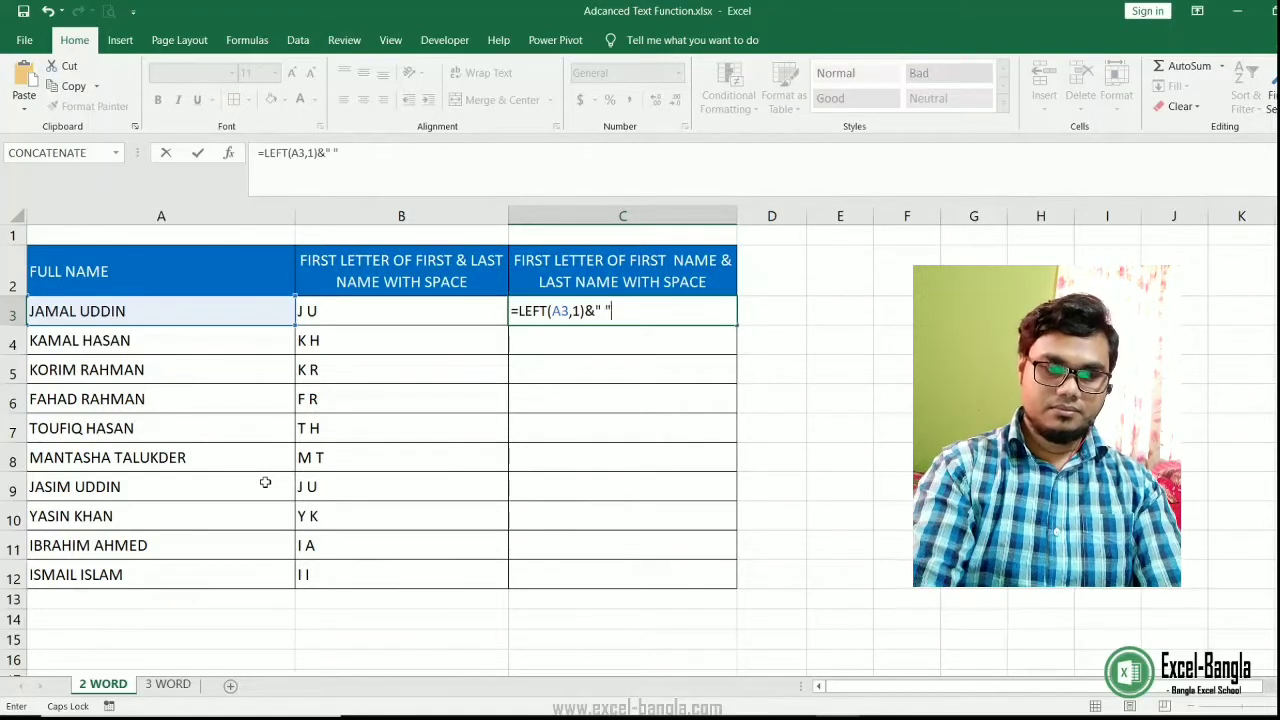
type("\" \"$")
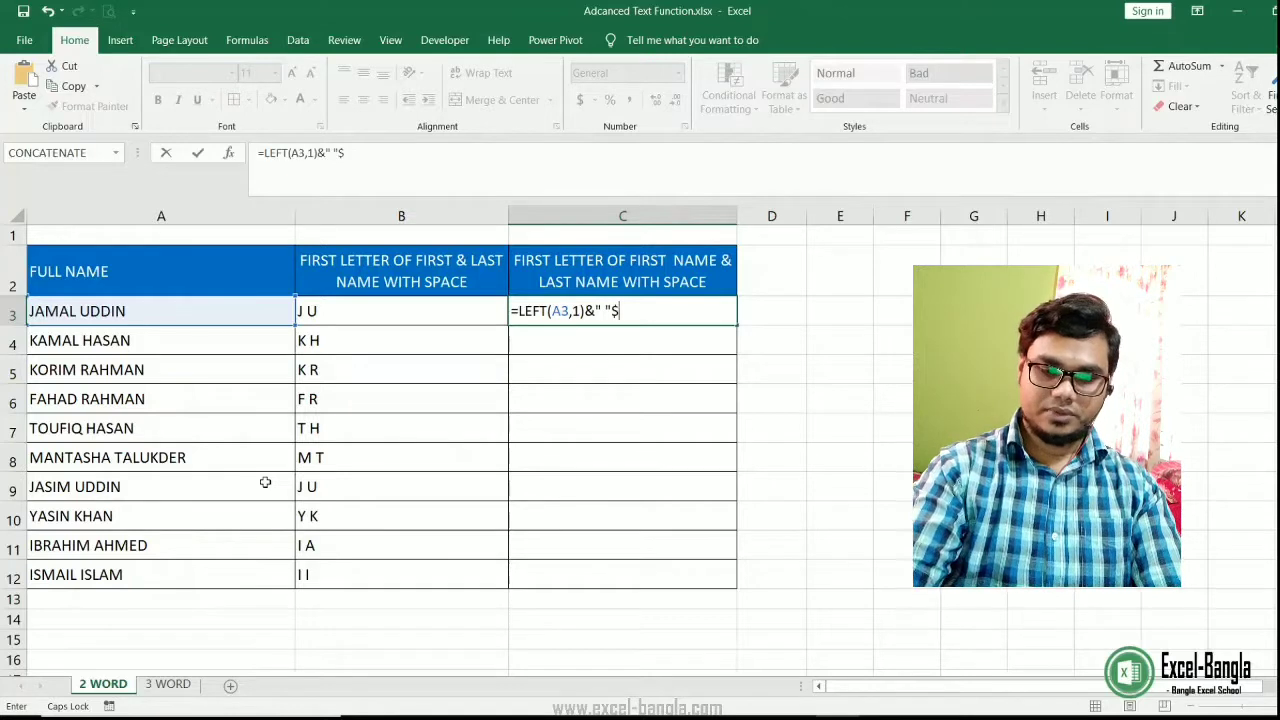
key("BackSpace")
type("&")
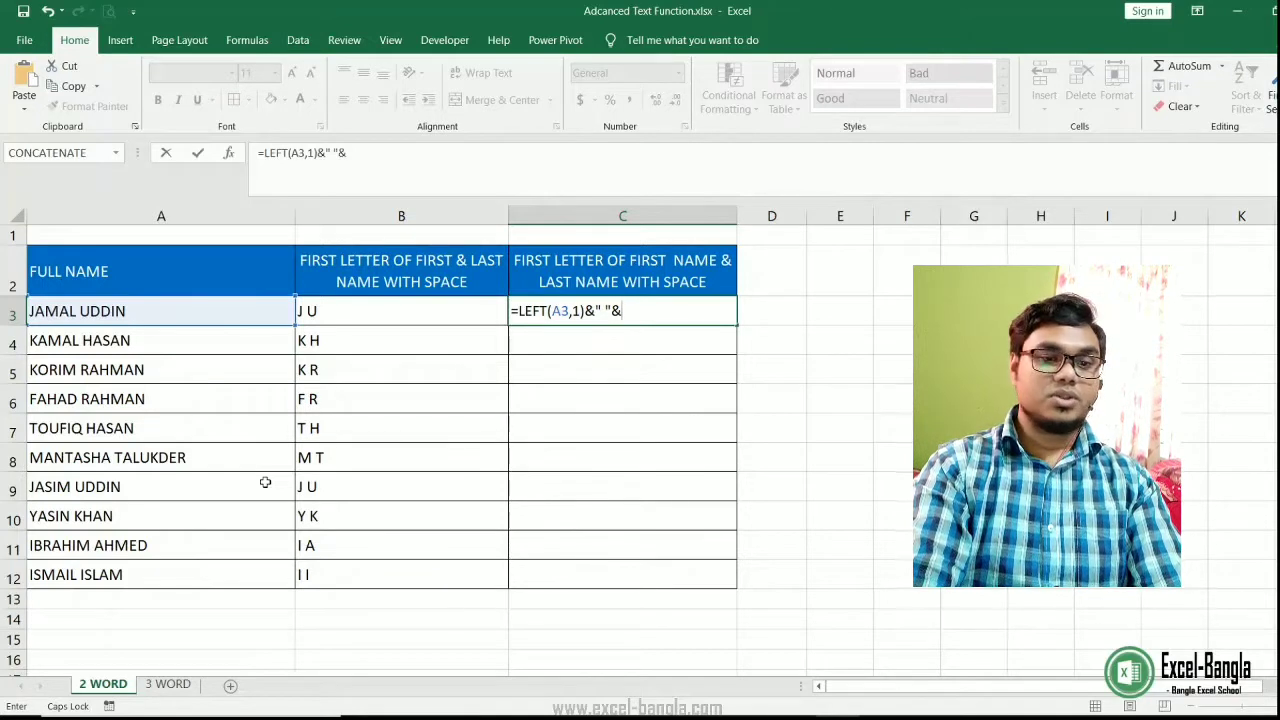
Append a RIGHT function to the C3 formula with A3 as its text argument.
type("RIG")
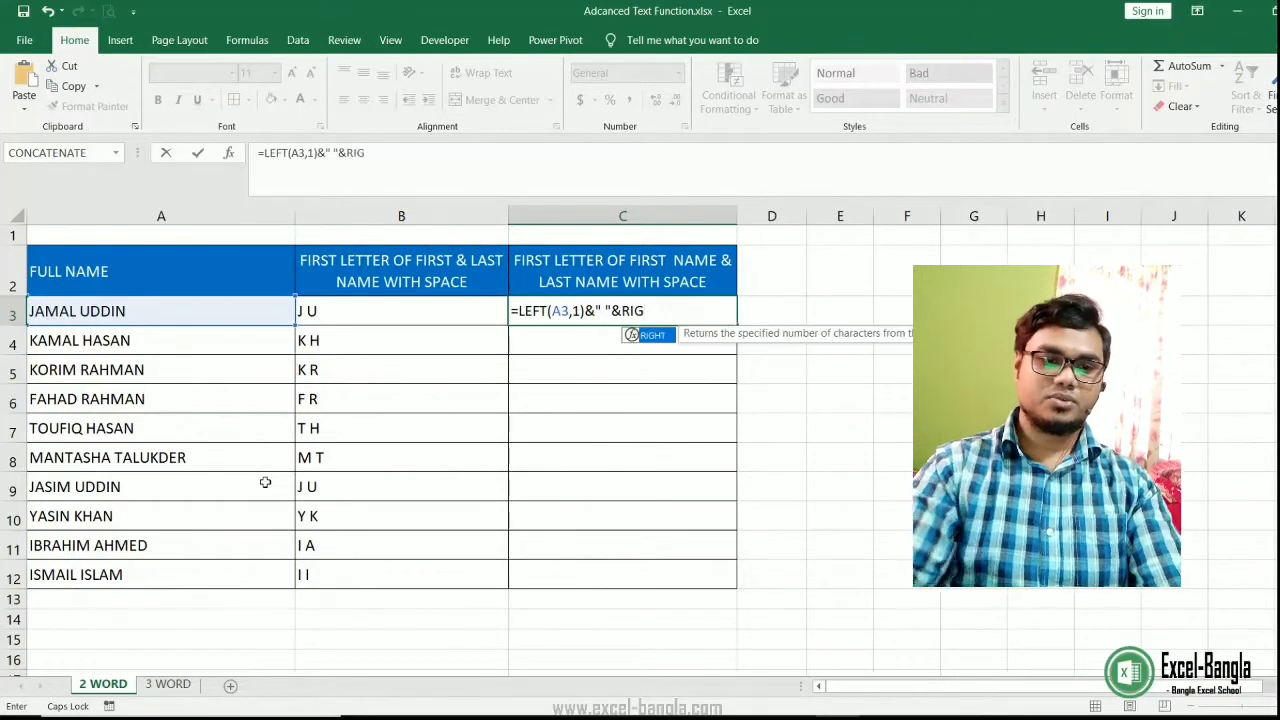
key("Tab")
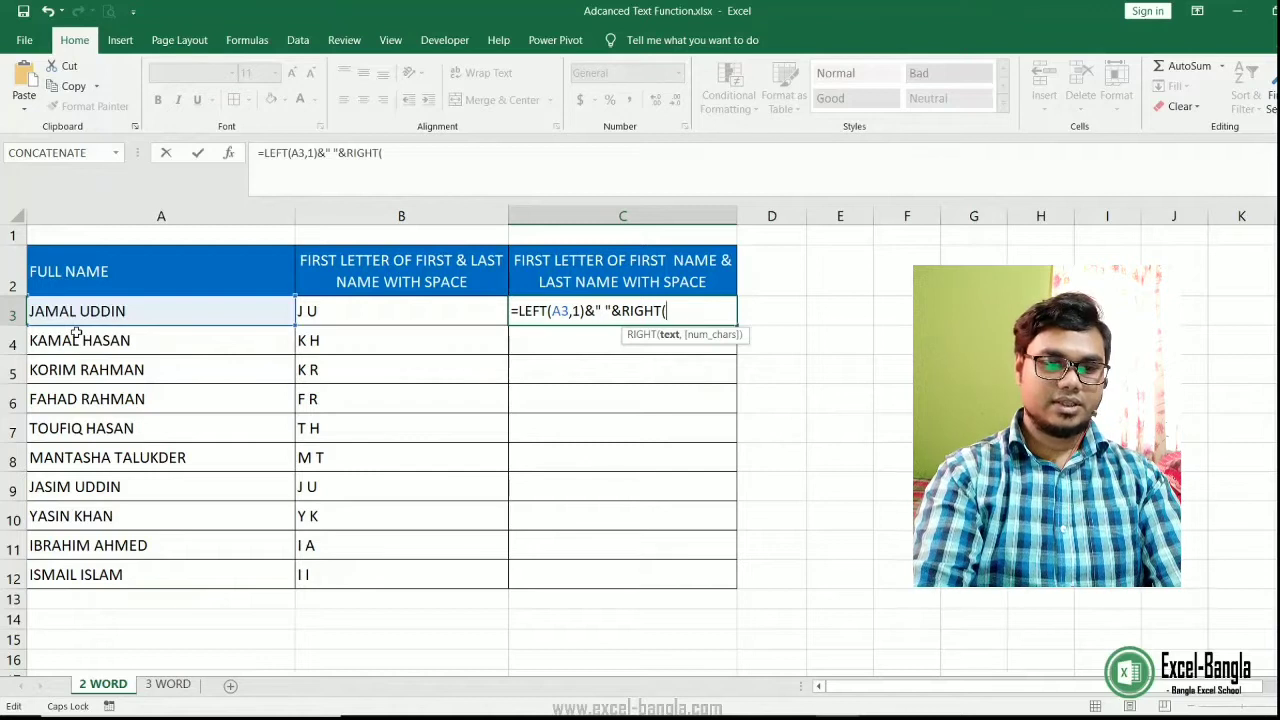
type("LEN")
key("BackSpace")
key("BackSpace")
key("BackSpace")
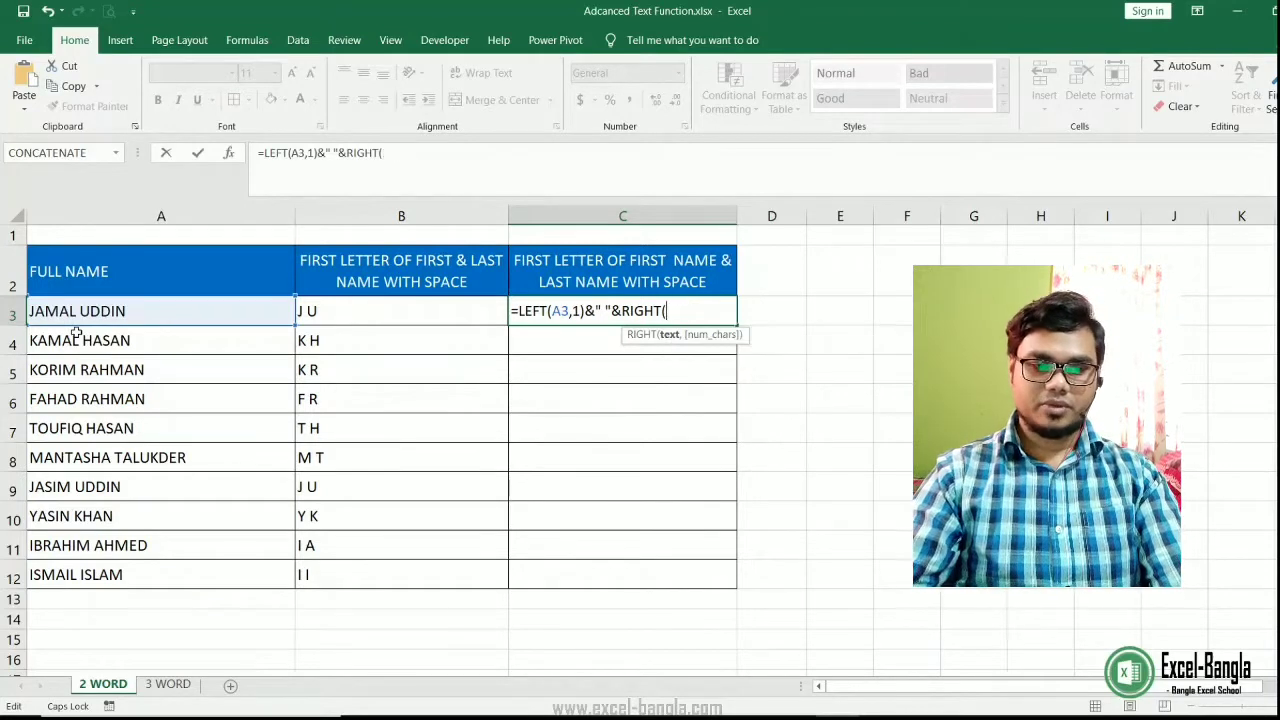
left_click(196, 313)
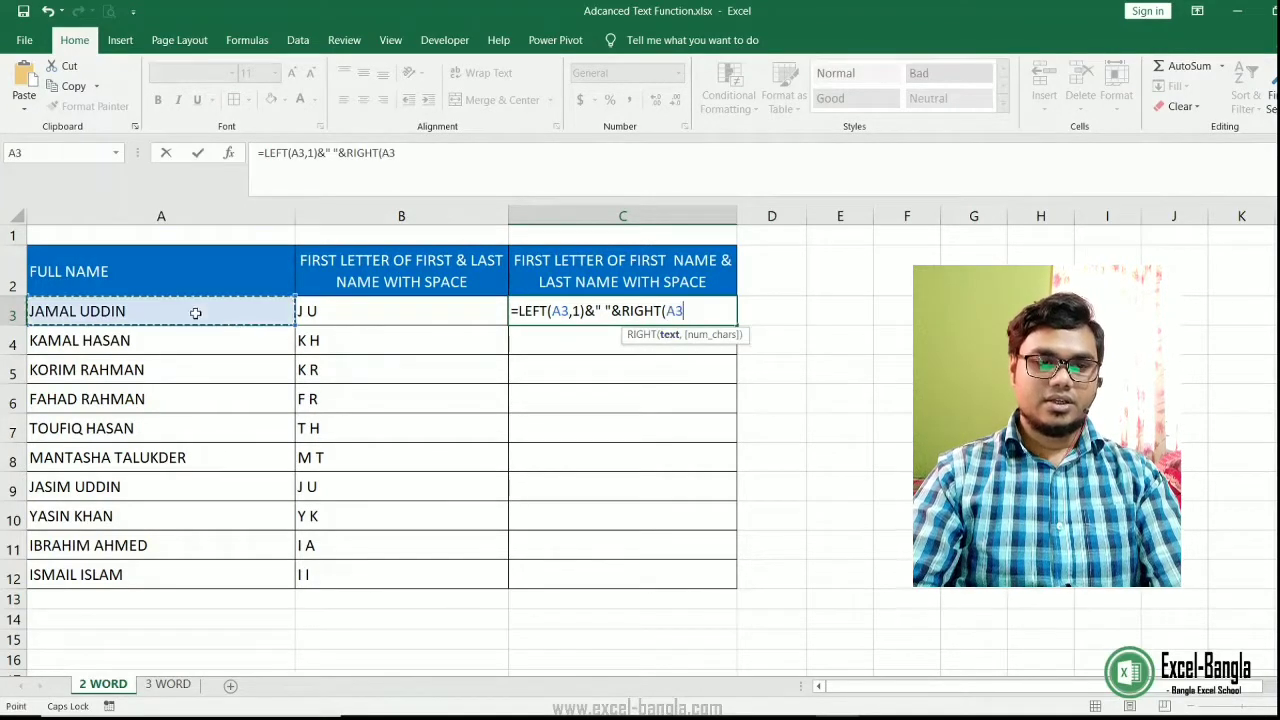
type(",")
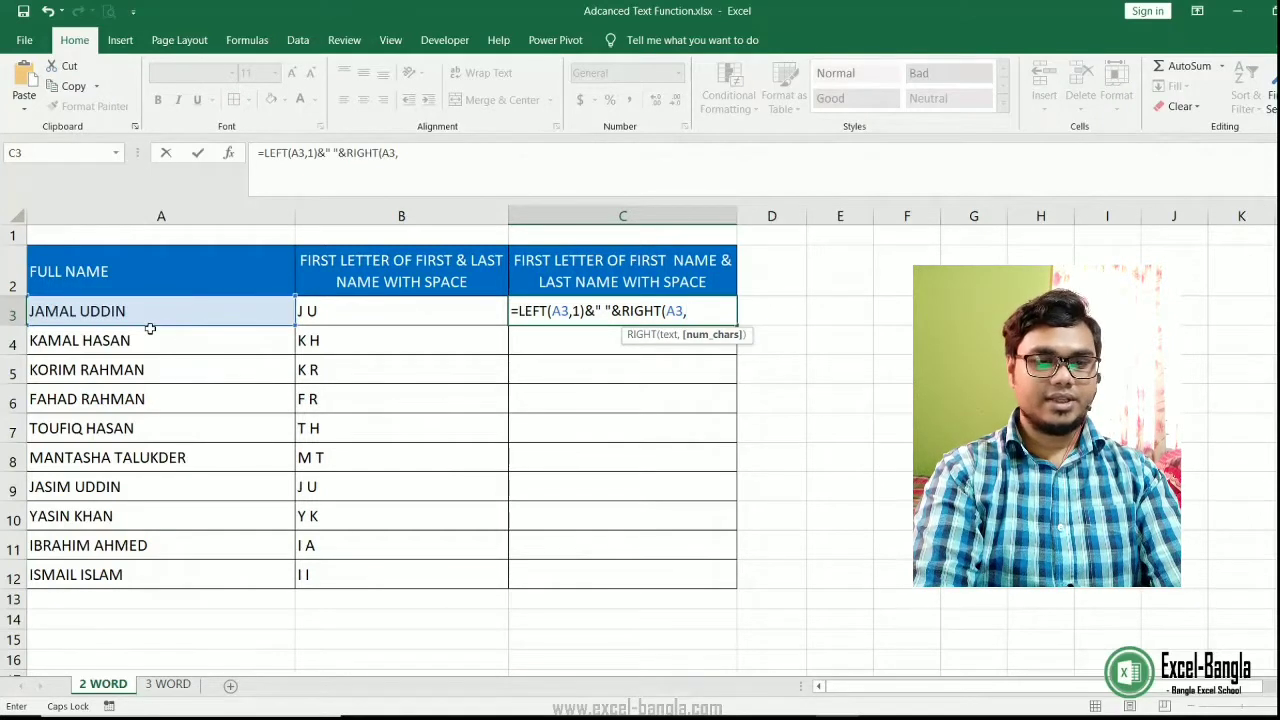
Begin RIGHT's number of characters with LEN(A3) followed by a minus sign.
type("LEN(")
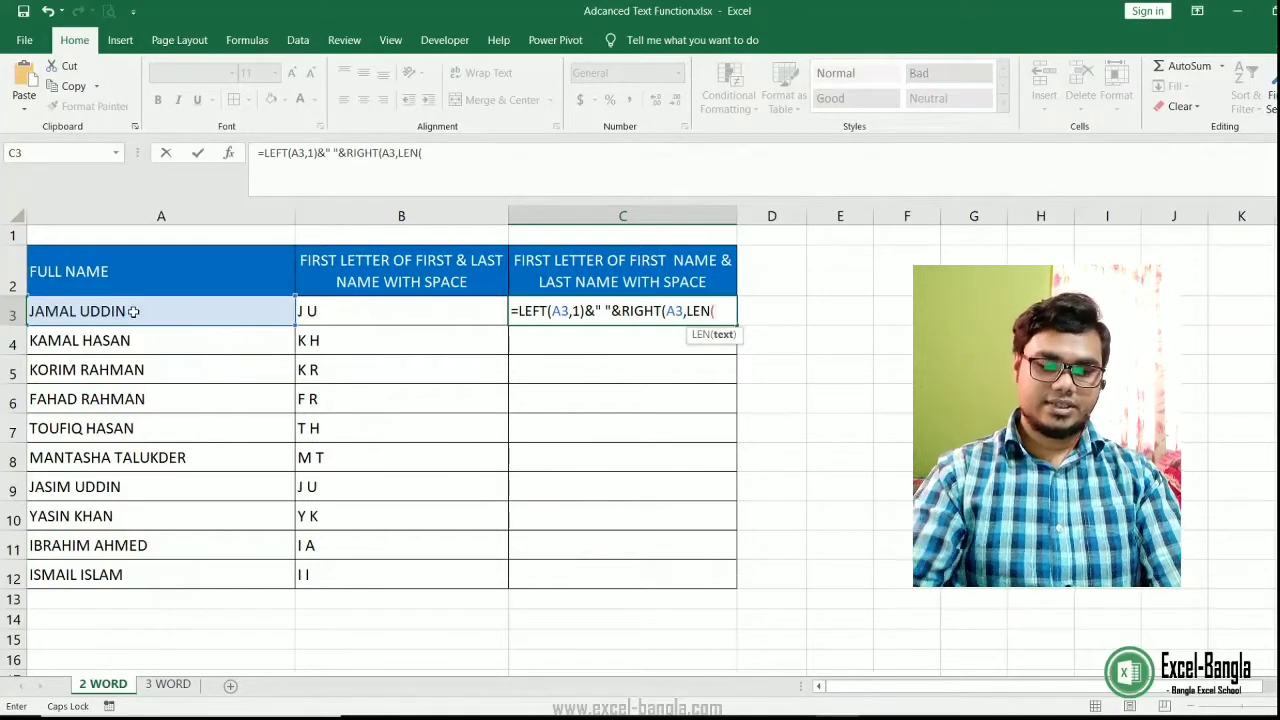
left_click(135, 311)
type(")")
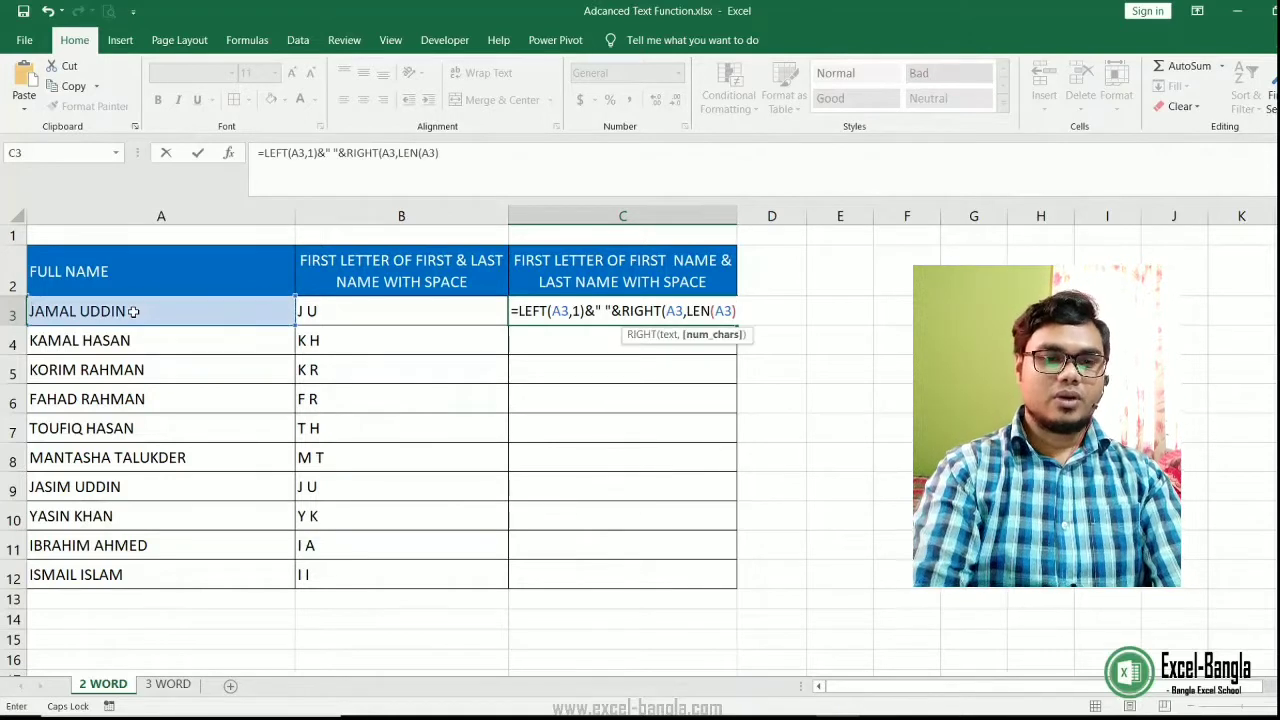
type("-")
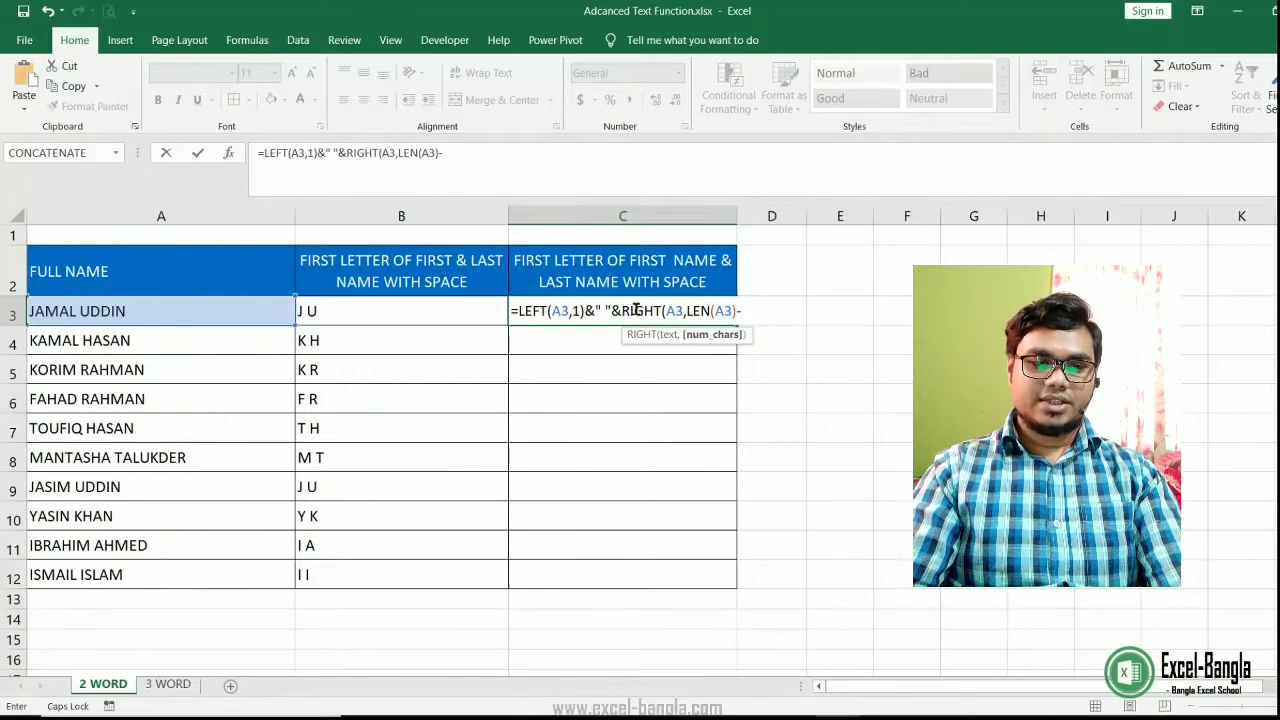
Complete RIGHT's number of characters with FIND(" ",A3)+1 after the minus sign, and close the function.
left_click(670, 335)
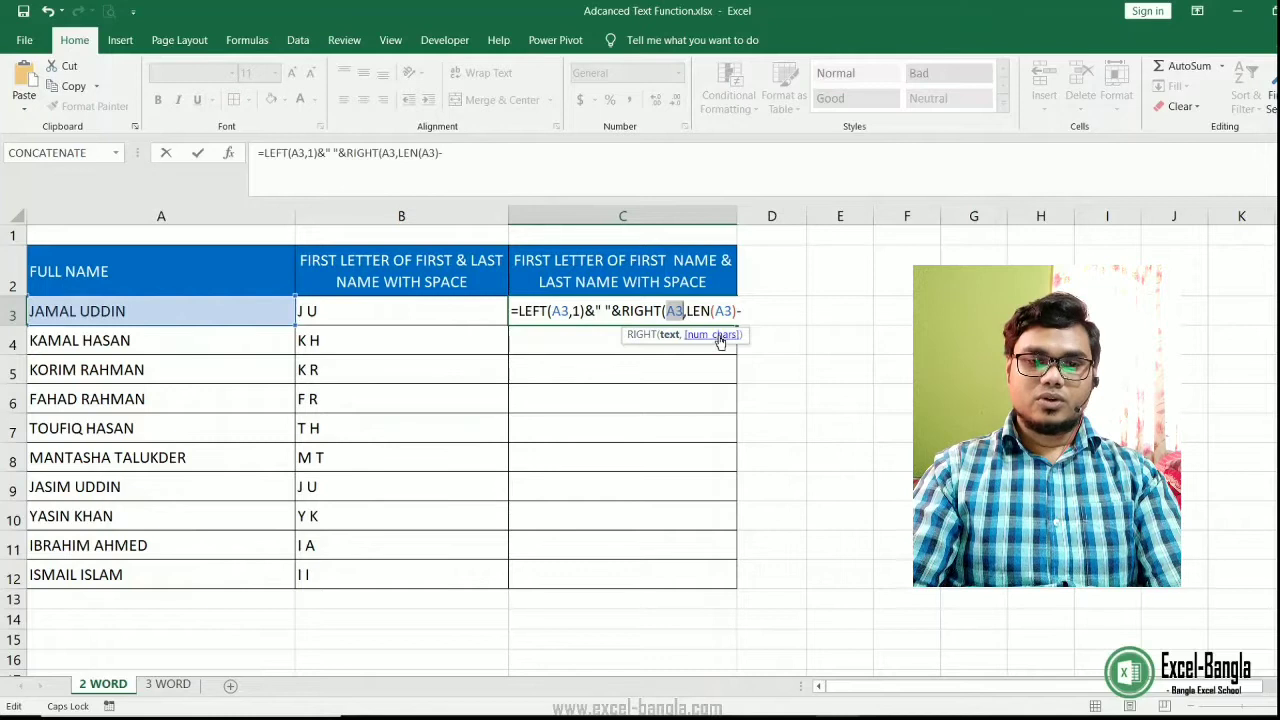
left_click(718, 336)
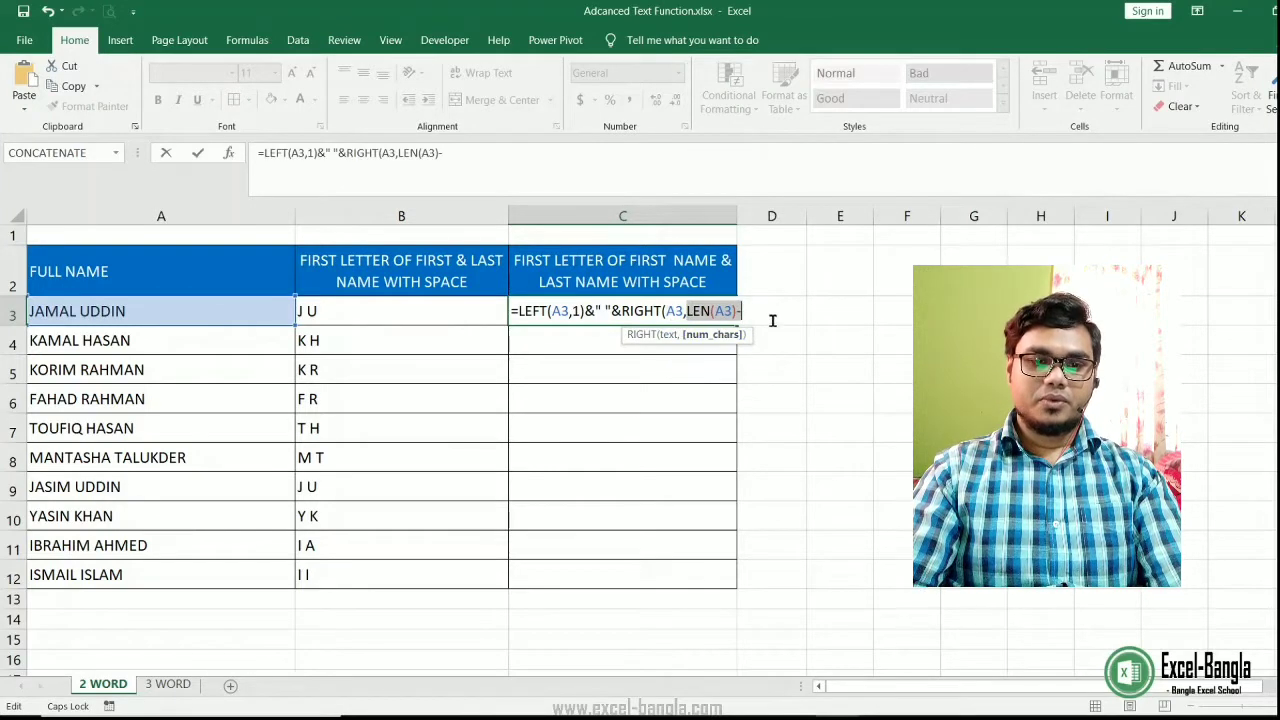
left_click(752, 310)
type("FIND(")
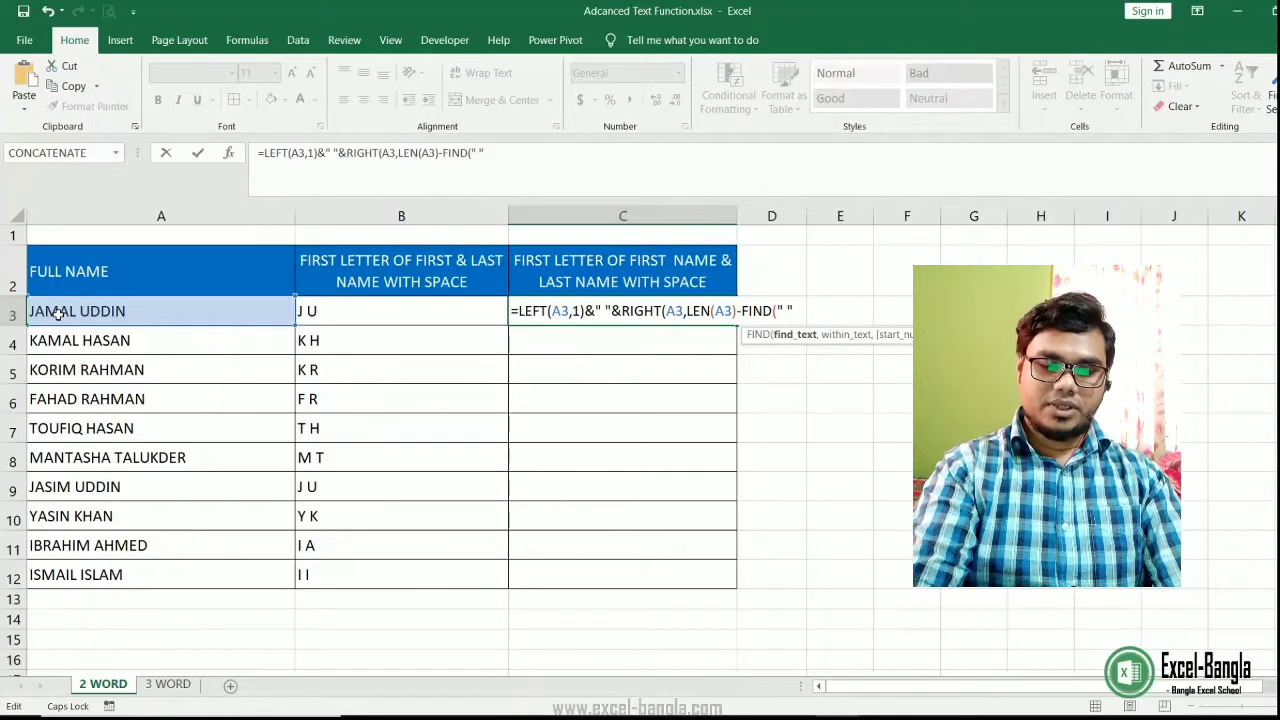
type("\" \",")
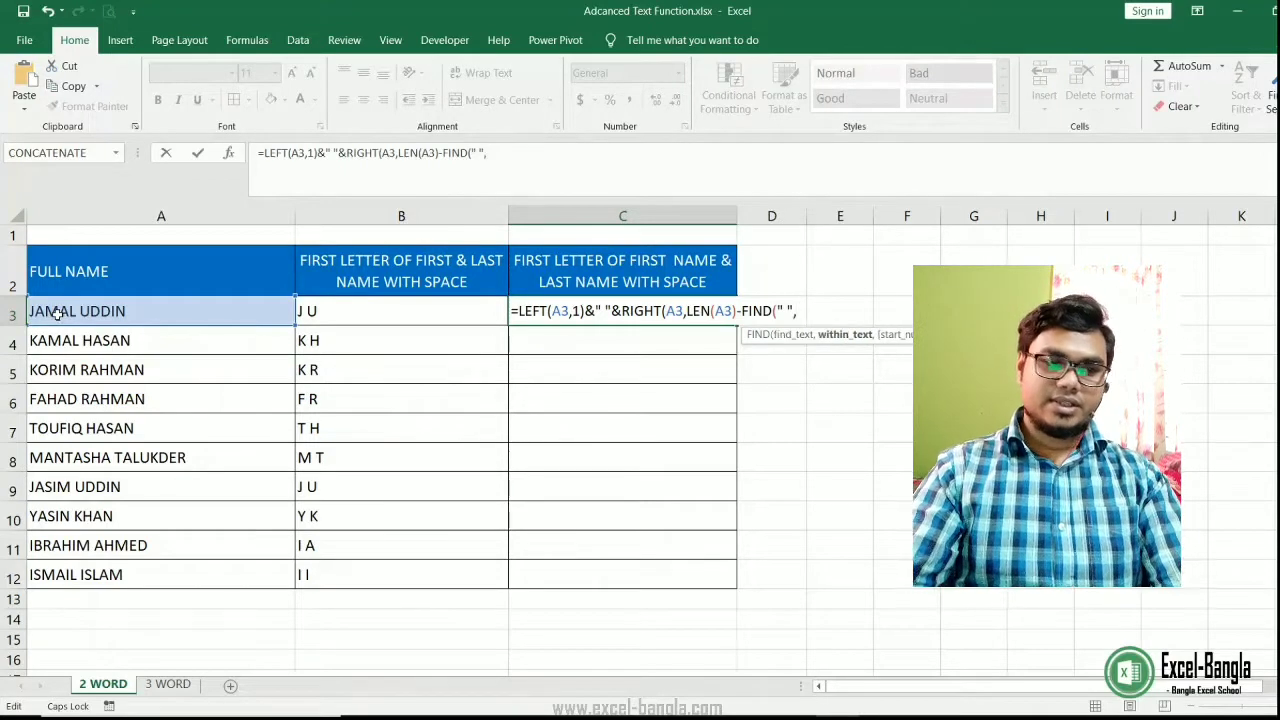
left_click(57, 313)
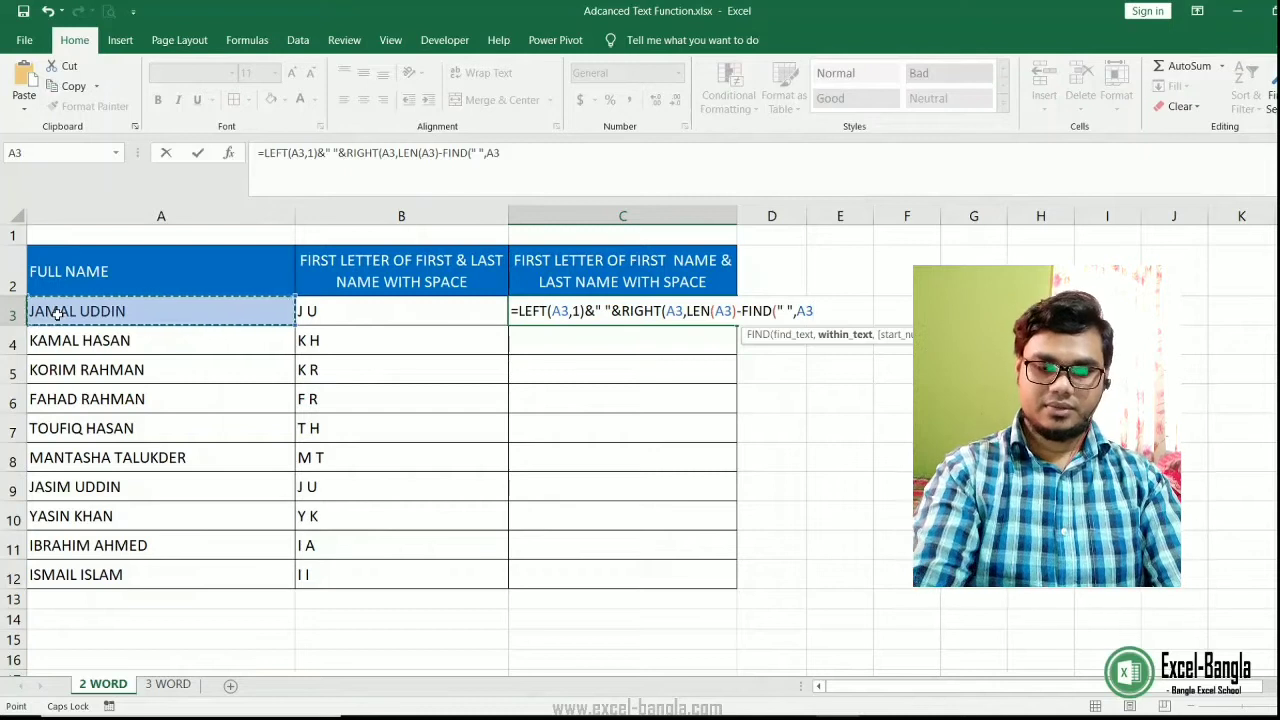
type(")+1")
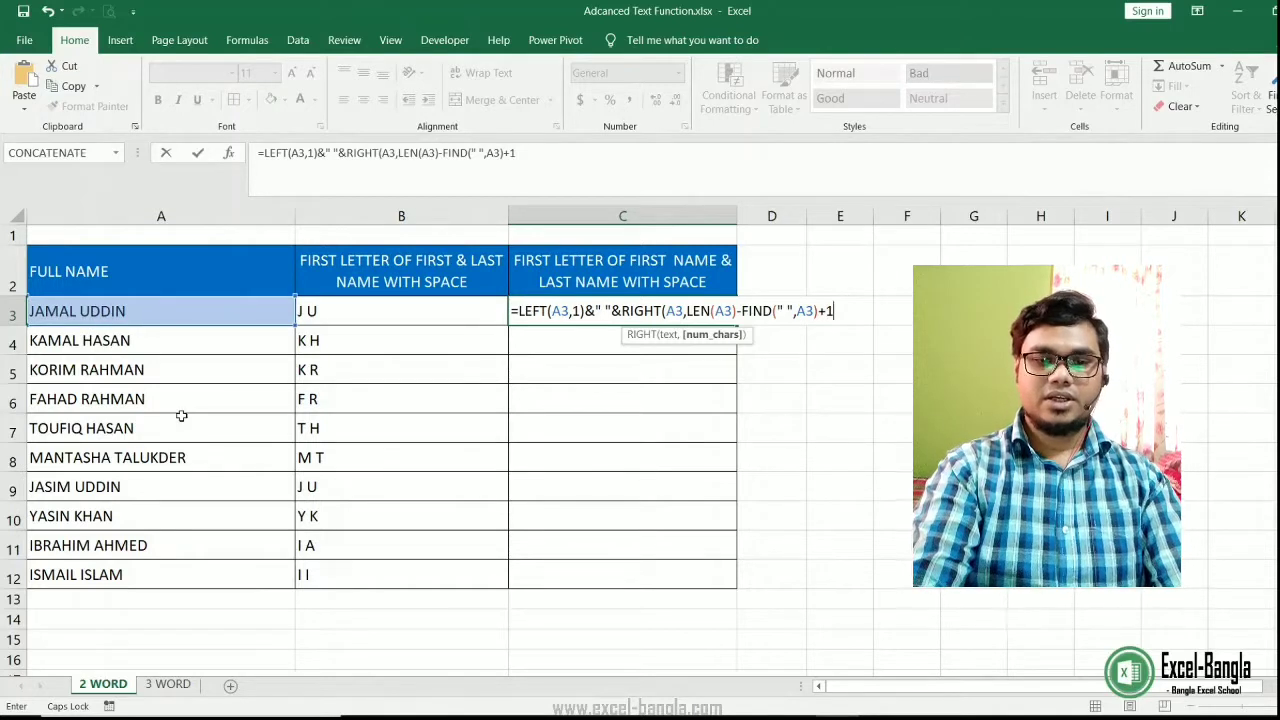
type(")")
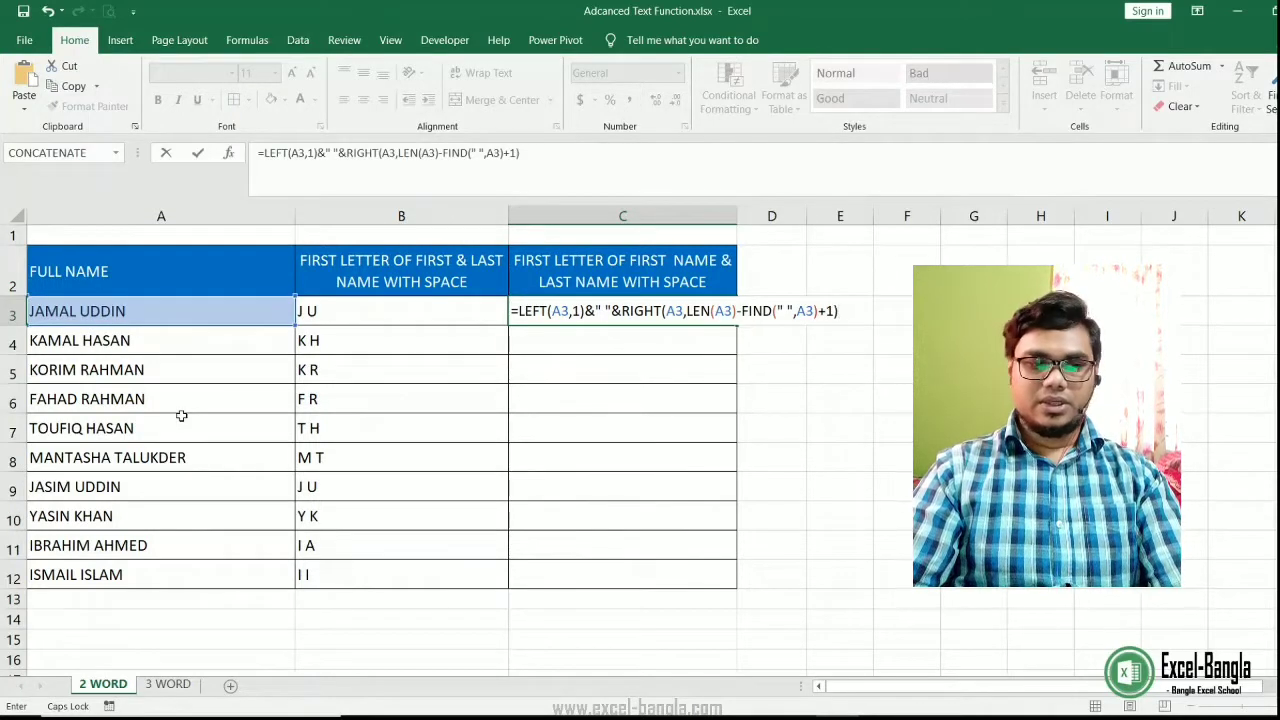
Check the arguments of the RIGHT function, commit the formula in C3 and select the cell again.
left_click(636, 313)
left_click(676, 343)
left_click(702, 340)
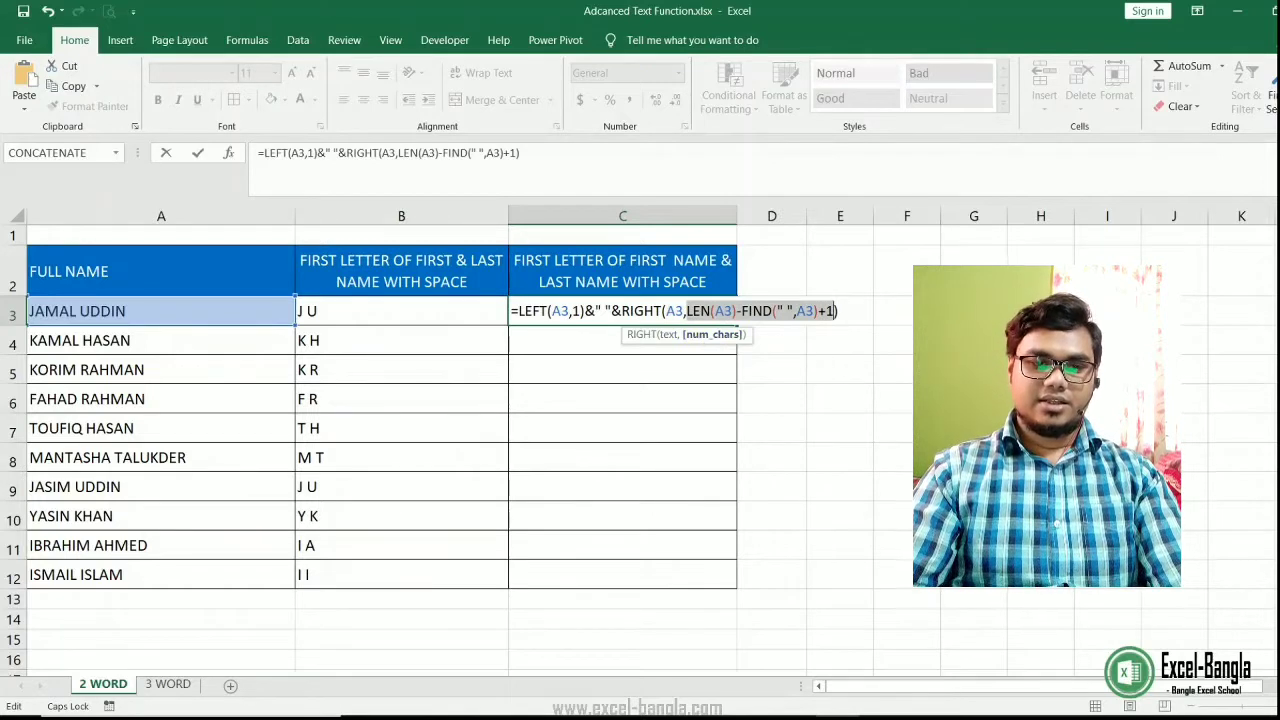
left_click(848, 310)
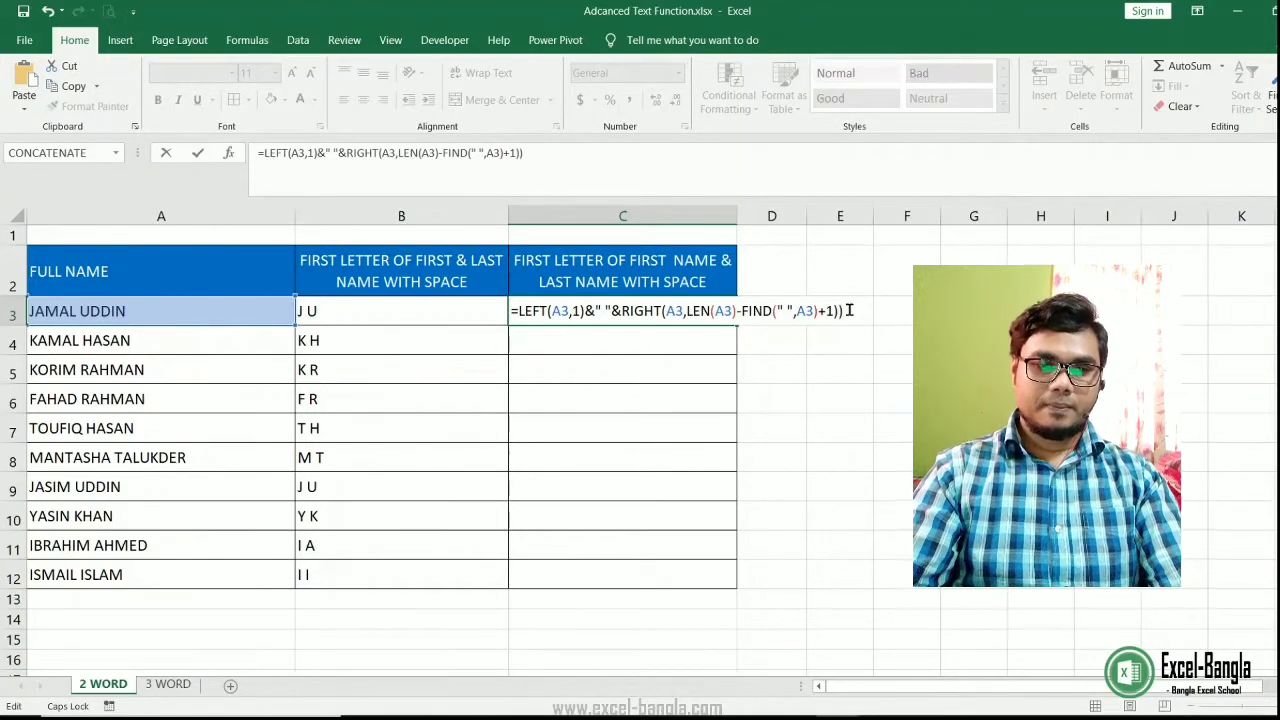
key("Return")
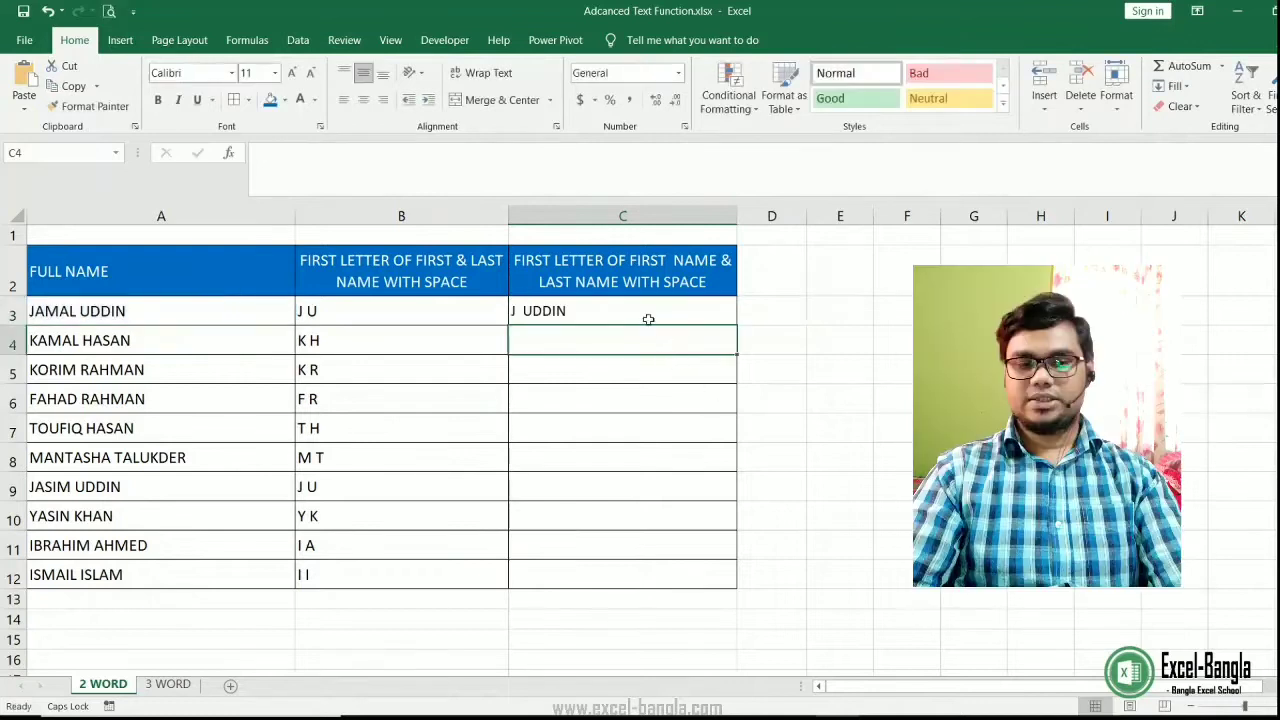
left_click(648, 320)
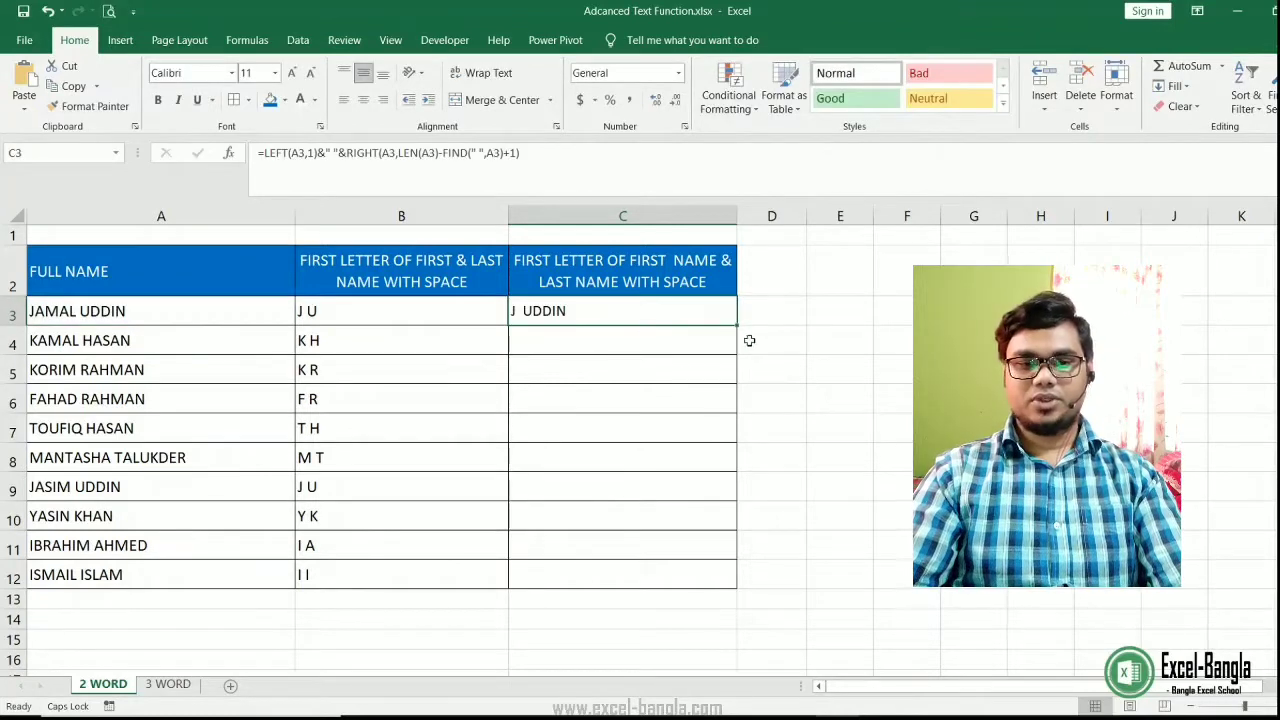
Fill the C3 formula down through C12 and select C3 again.
double_click(737, 324)
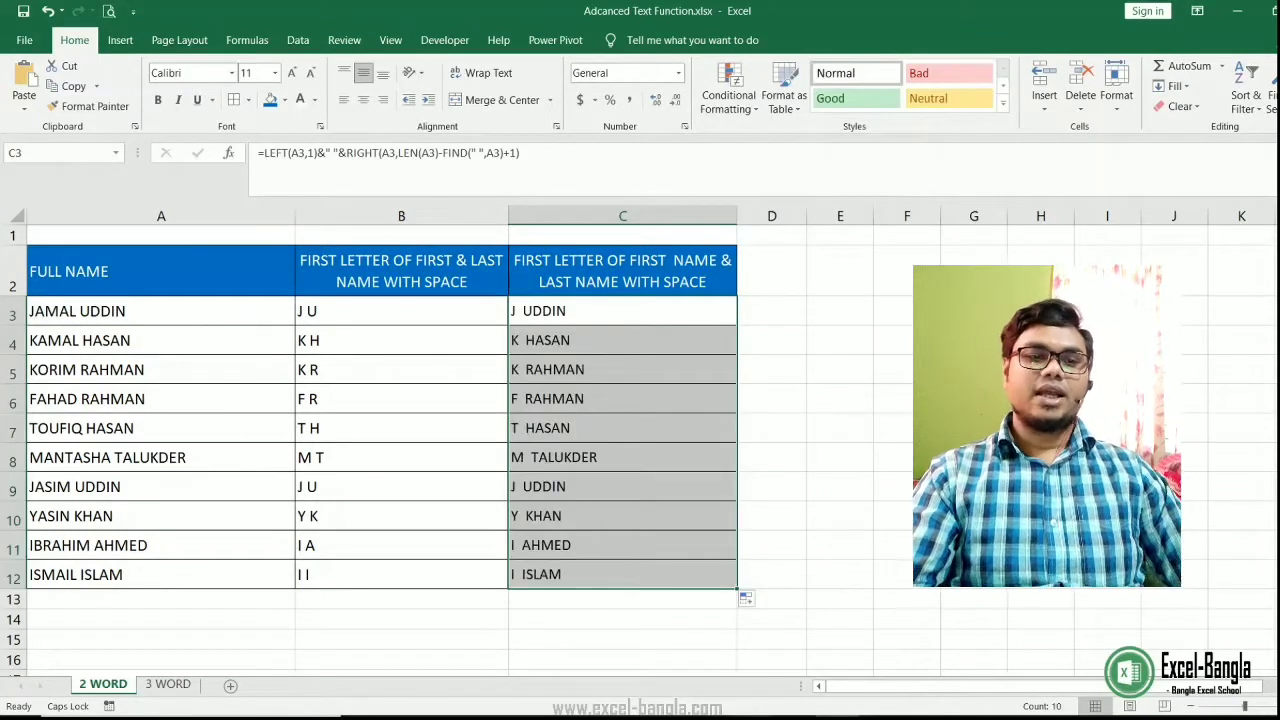
left_click(601, 319)
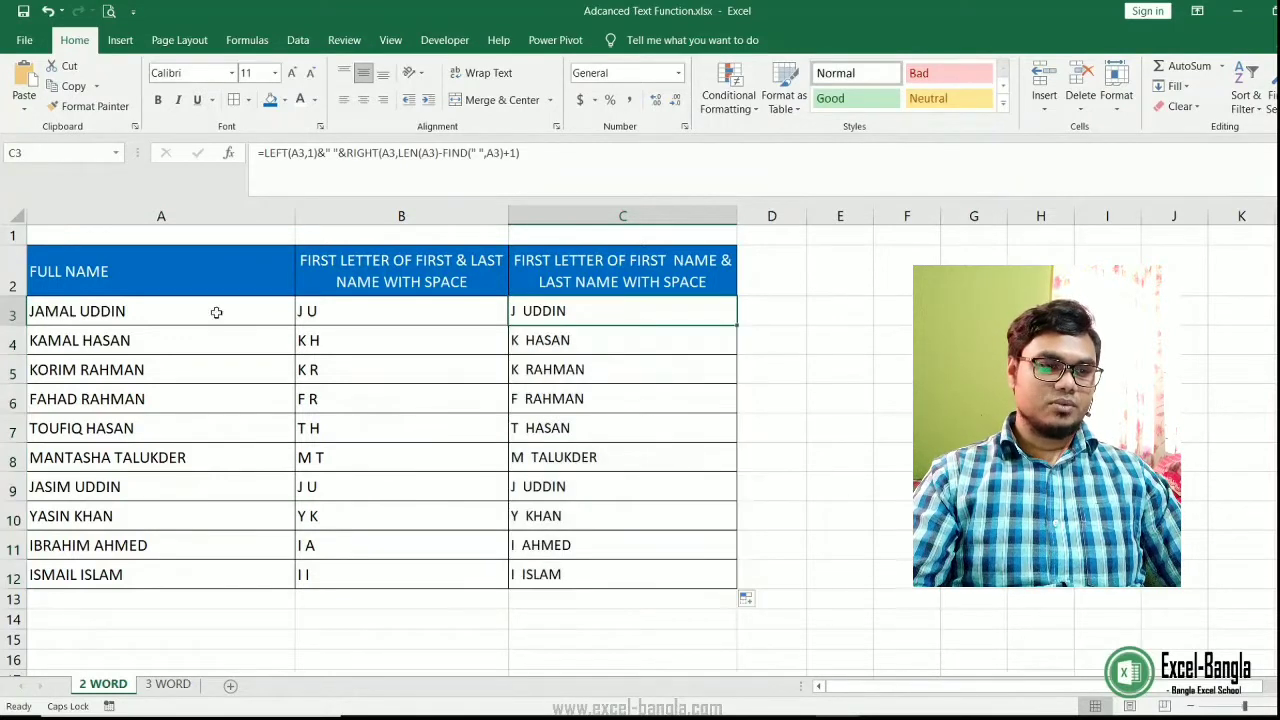
Compare several full names in column A with their abbreviated names in column C, including rows 3, 4, 8 and 10.
left_click(95, 318)
left_click(551, 320)
left_click(94, 336)
left_click(562, 348)
left_click(150, 343)
left_click(562, 338)
left_click(124, 464)
left_click(586, 457)
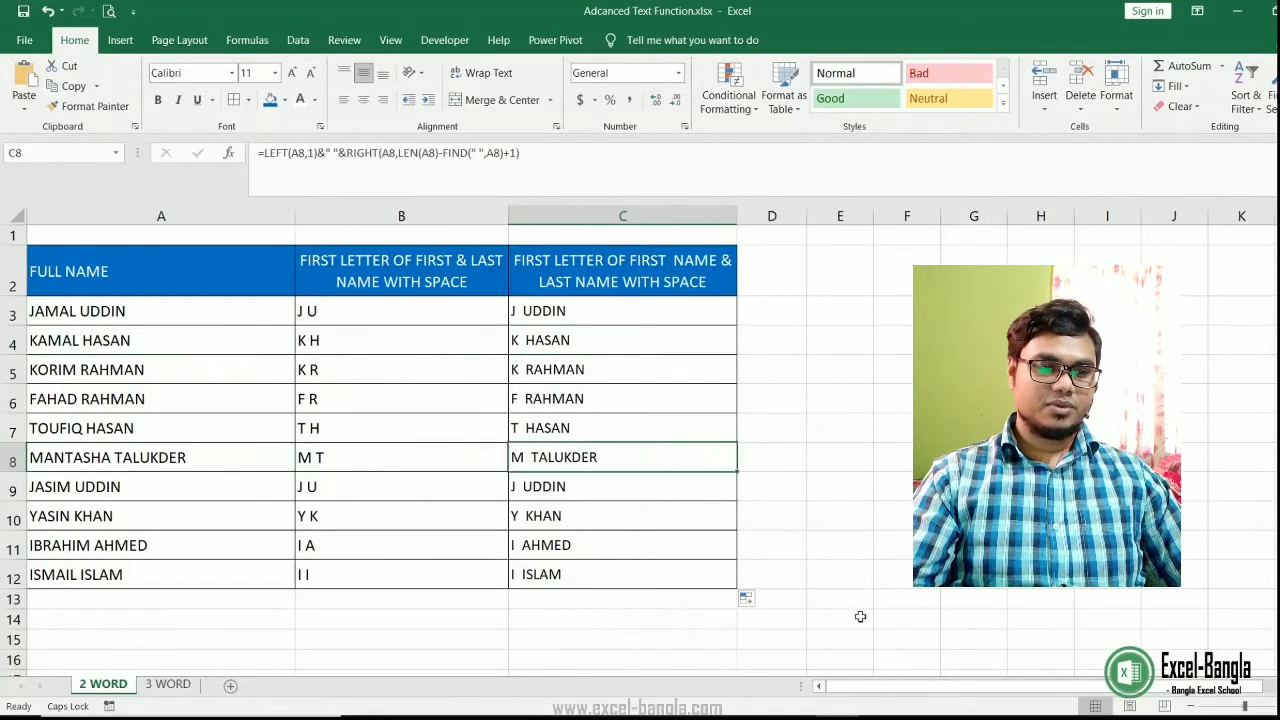
left_click(143, 527)
left_click(583, 515)
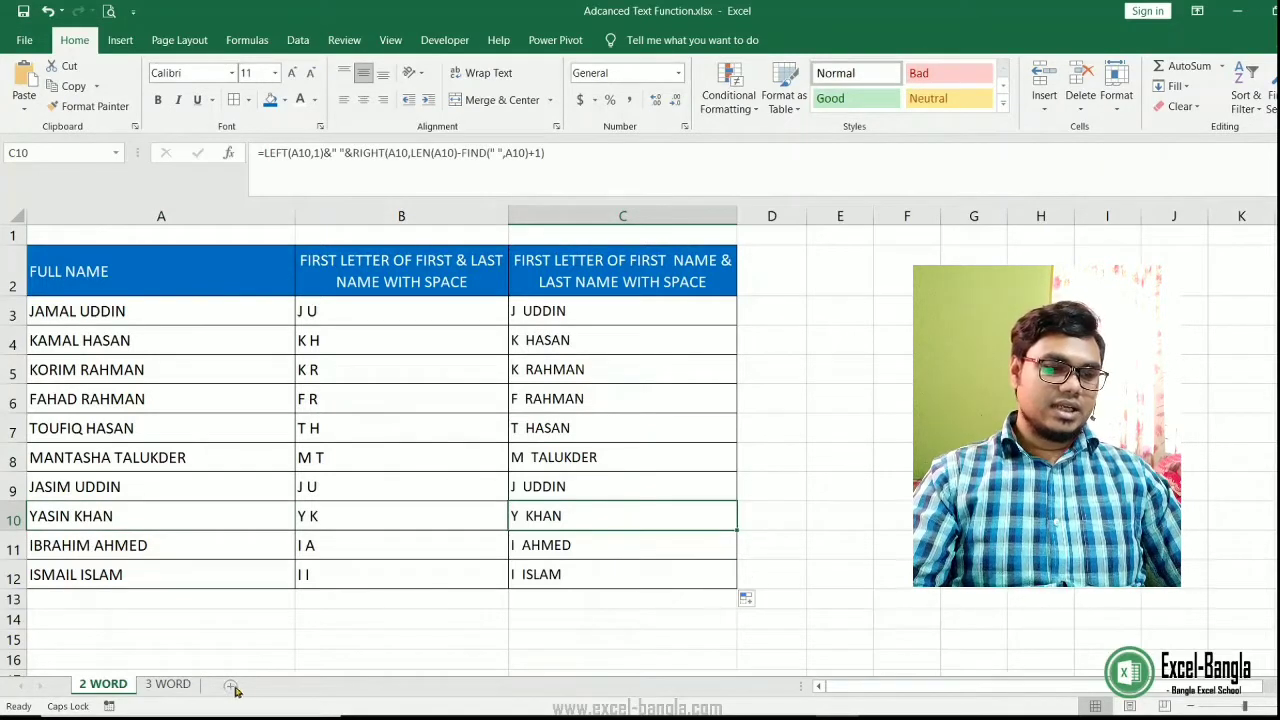
Clear cells B3:B12 on the 3 WORD sheet and select B3.
left_click(186, 686)
left_click_drag(390, 320, 374, 567)
key("Delete")
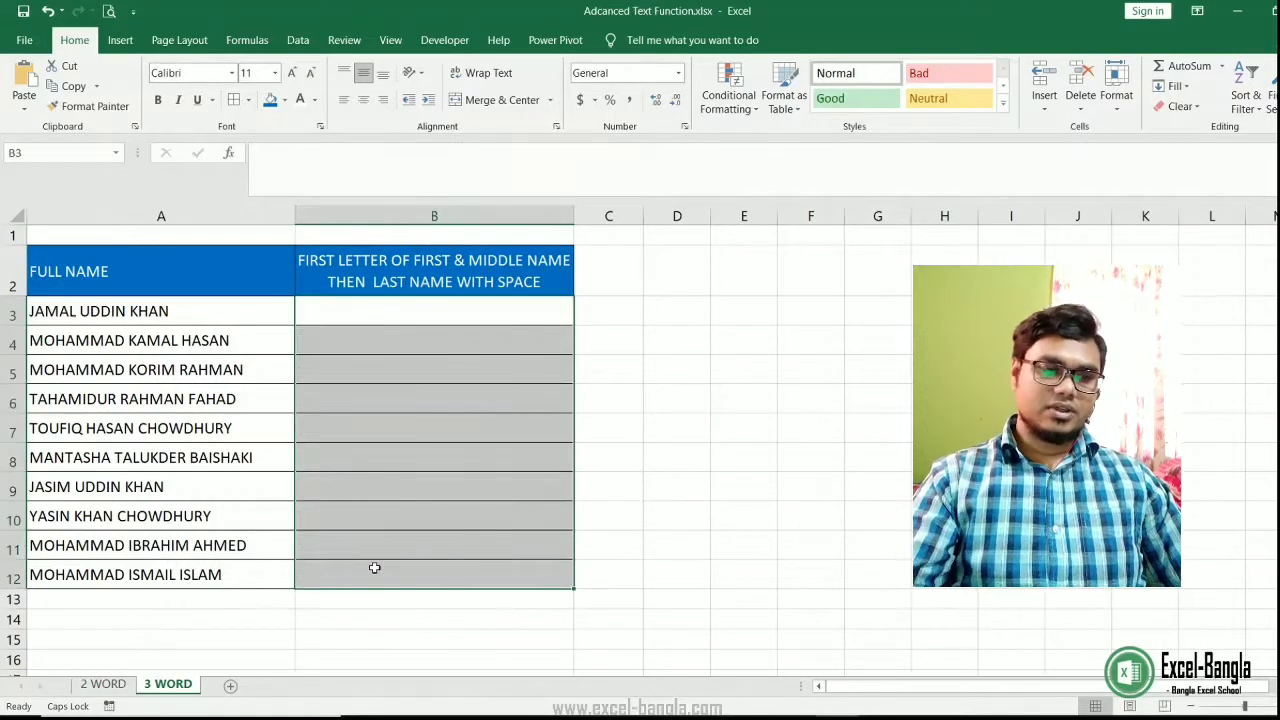
left_click(436, 318)
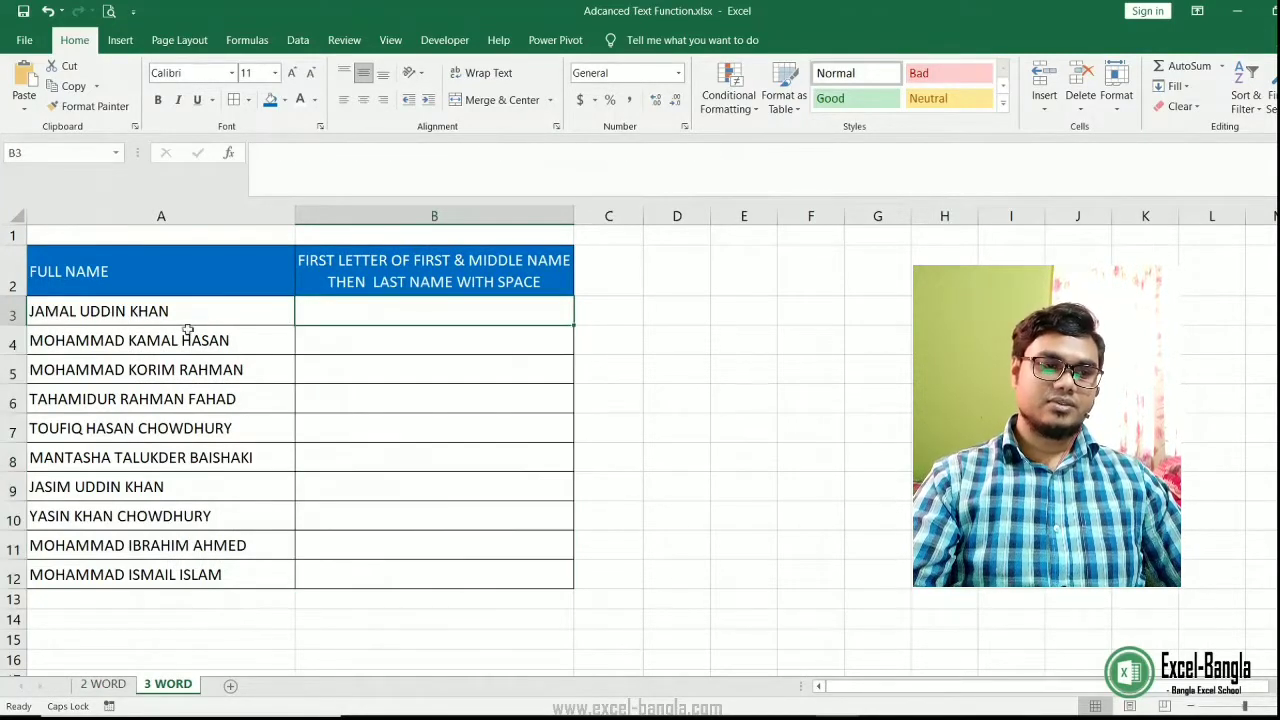
Begin a formula in B3 with =LEFT(A3,1) to extract the first name's initial.
left_click(62, 320)
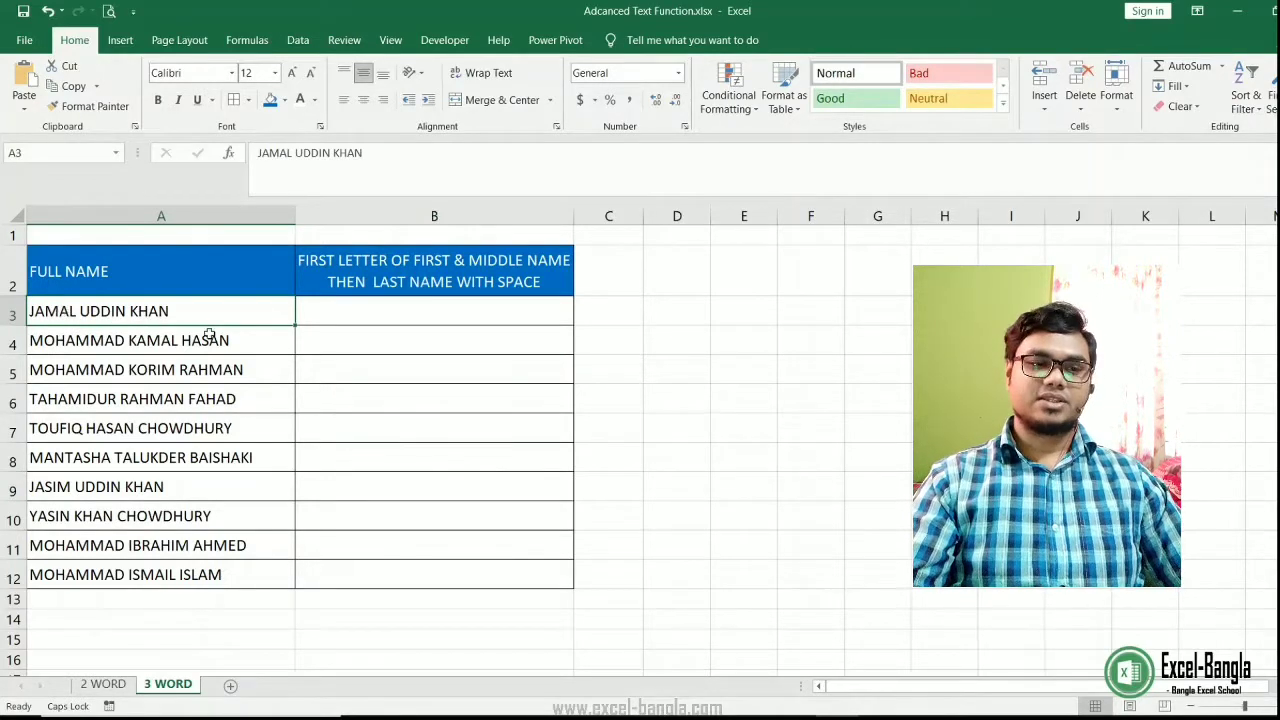
left_click(377, 320)
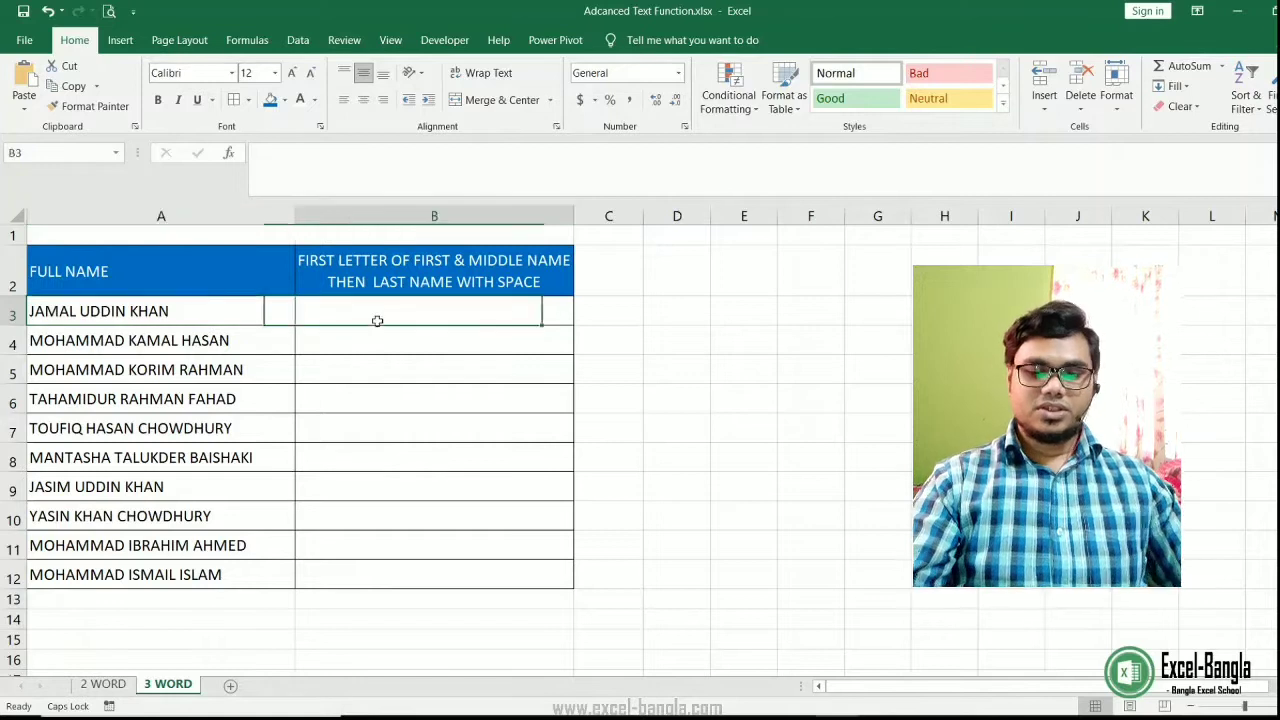
type("=")
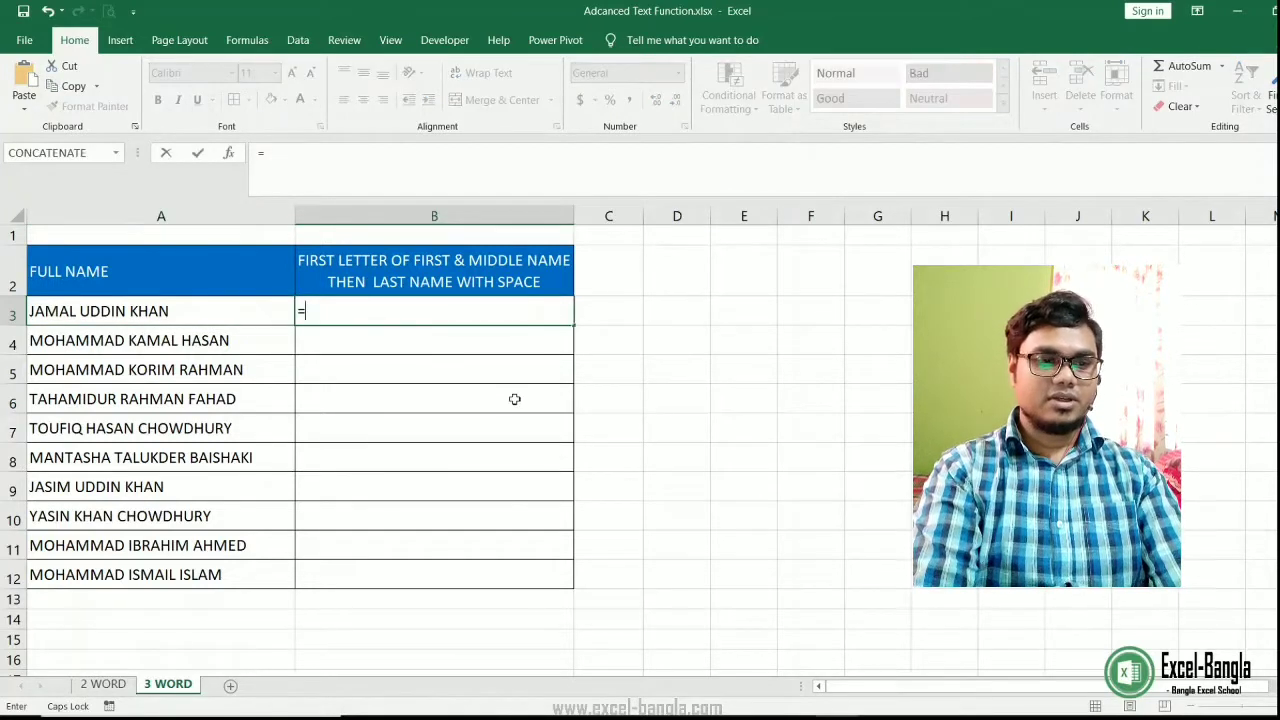
type("LE")
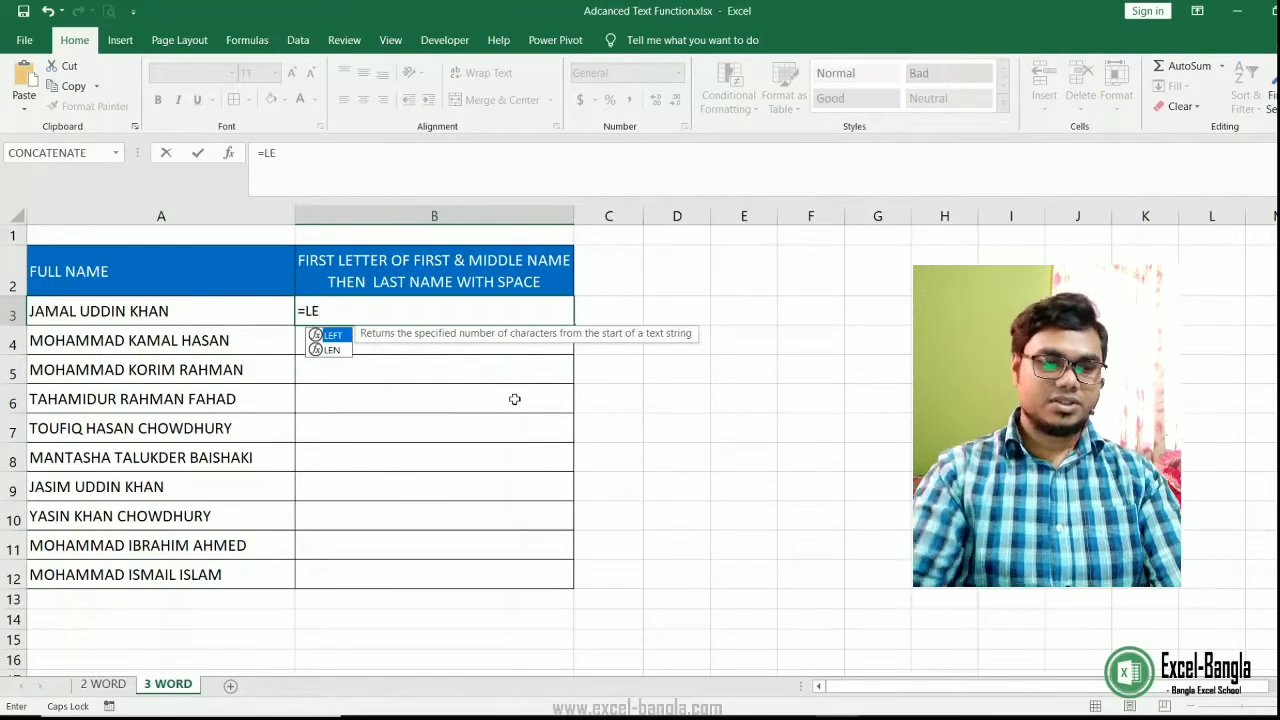
key("Tab")
left_click(190, 312)
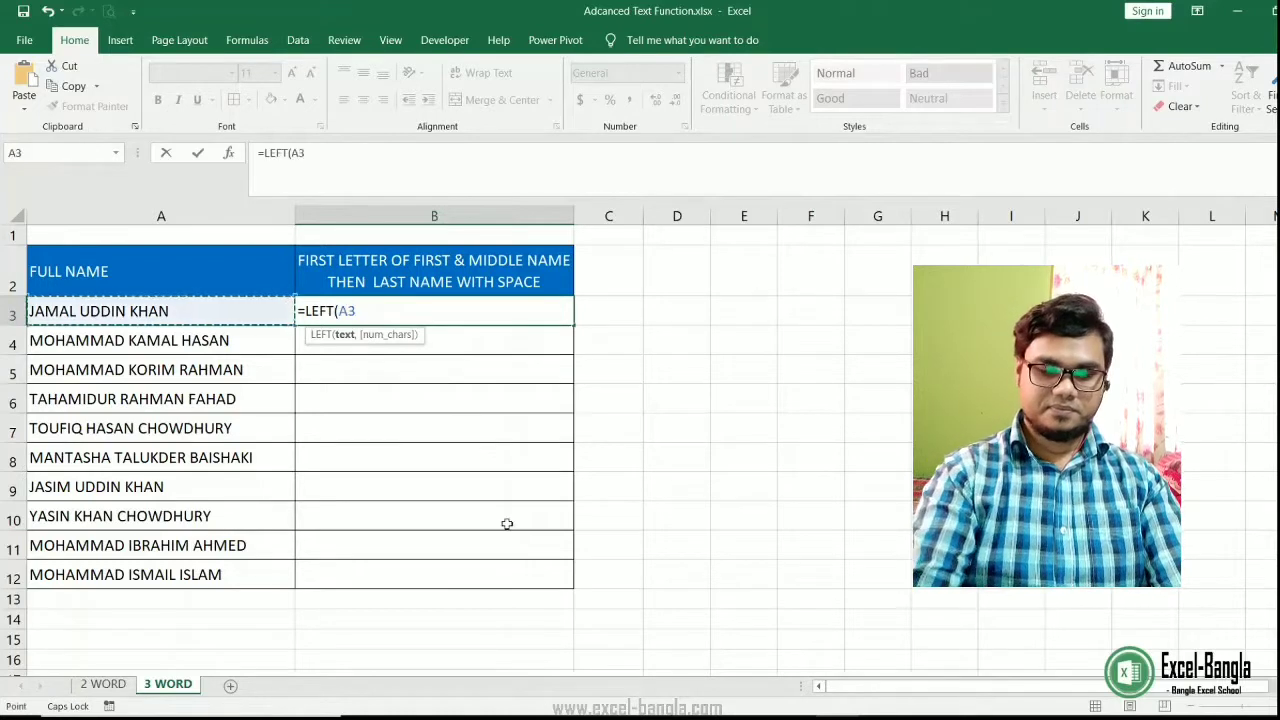
type(",")
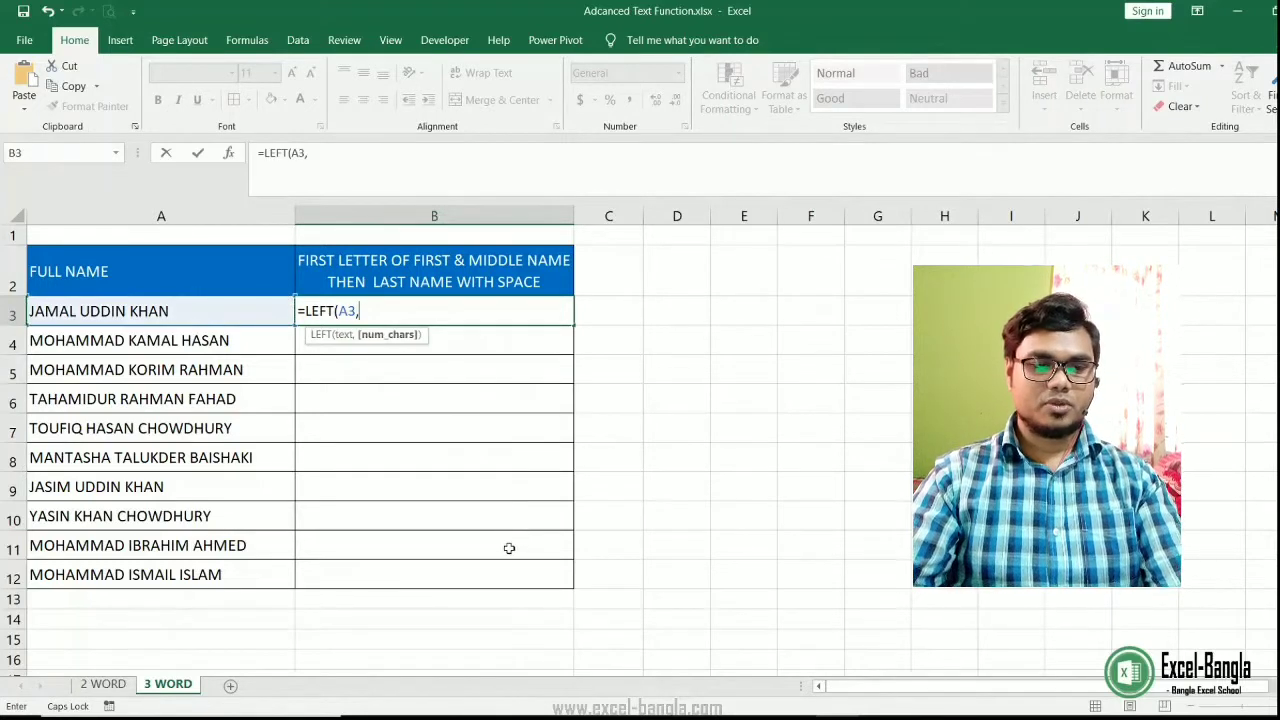
type("1)")
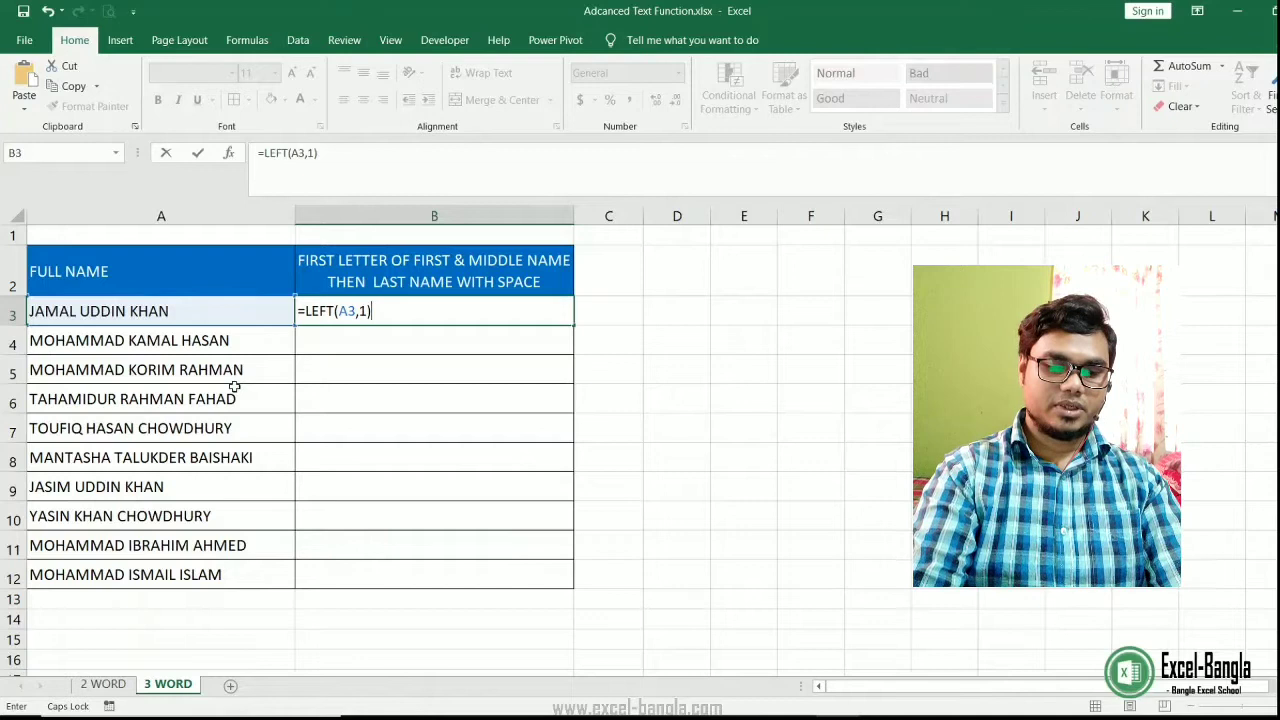
Append a joined space and a MID function with A3 as its text argument to the B3 formula.
type("&")
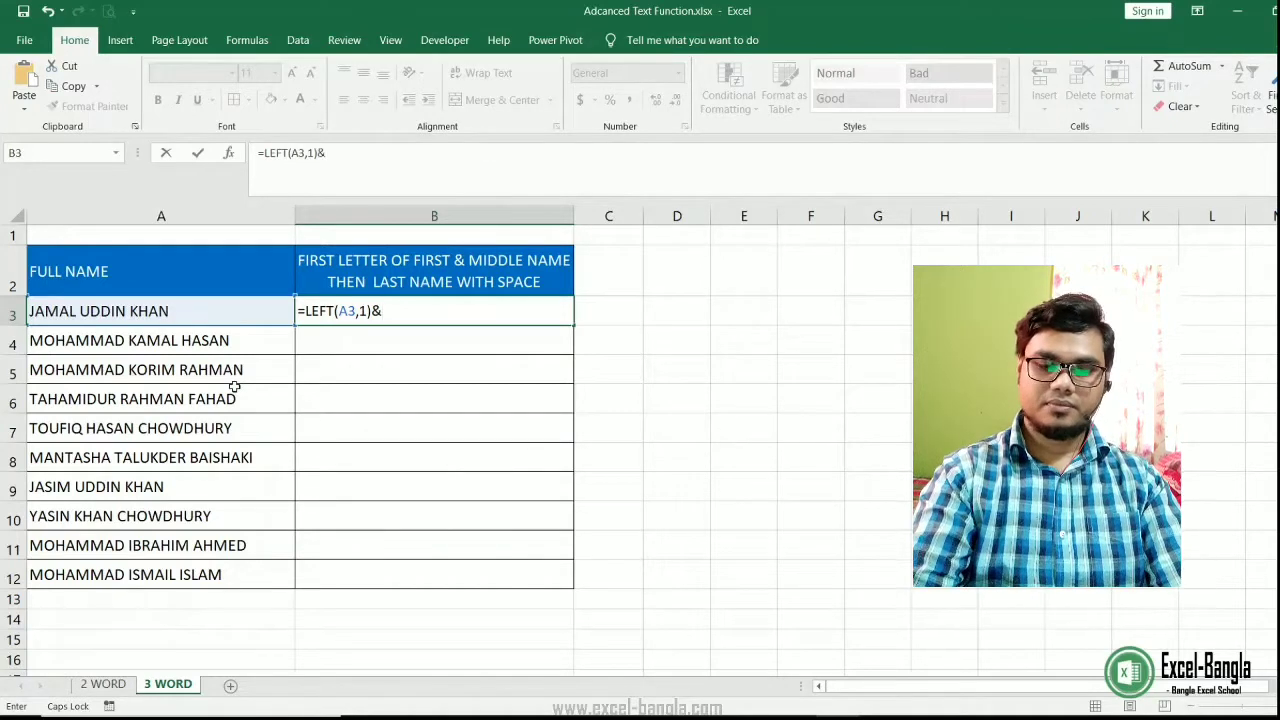
type("\" \"")
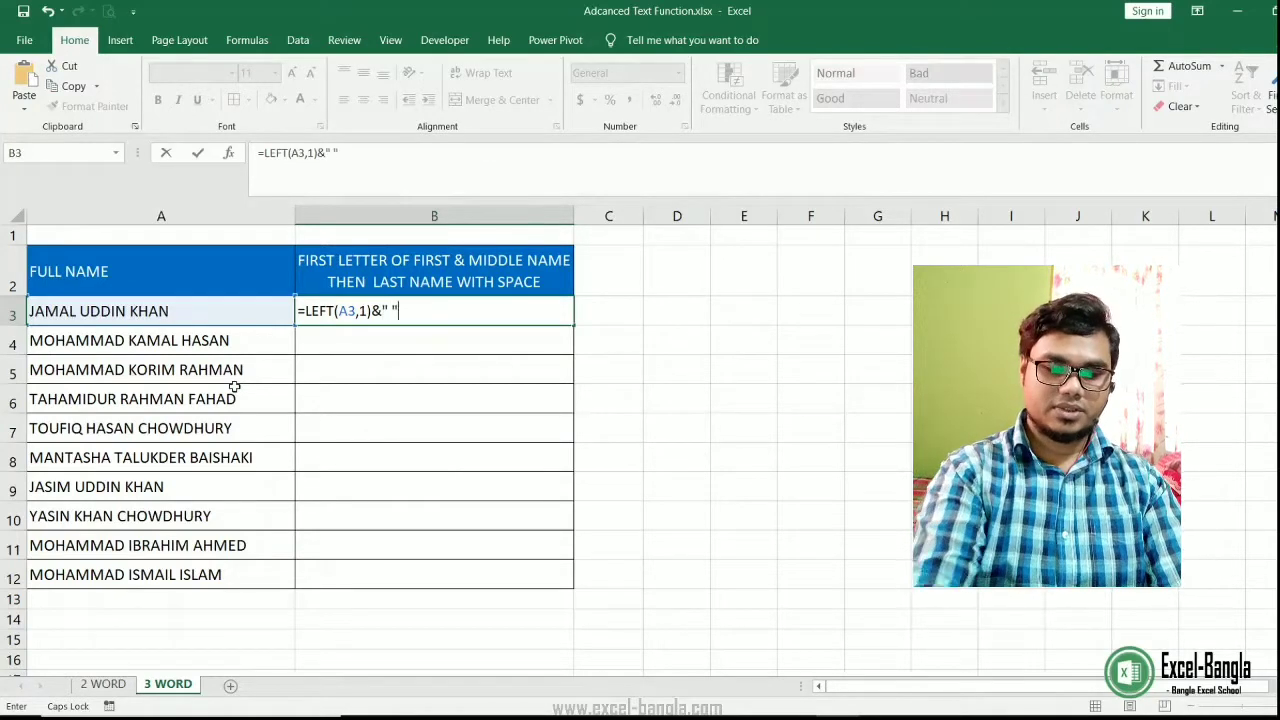
type("&")
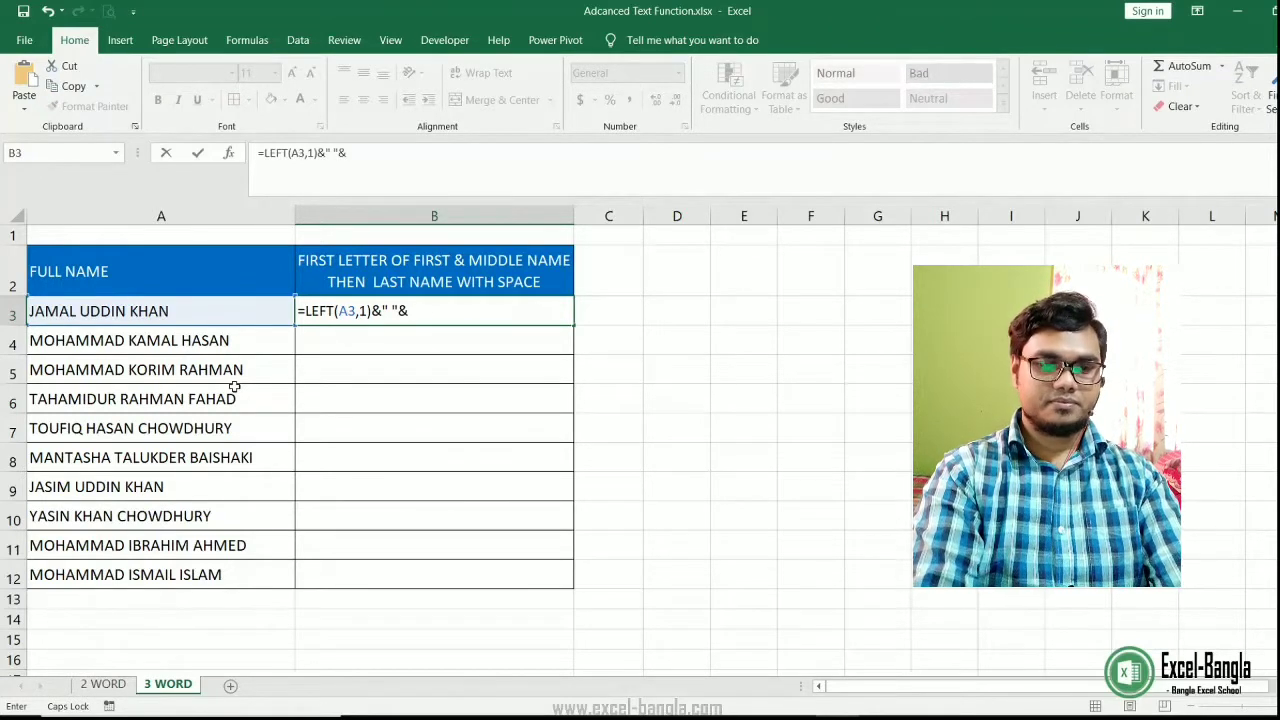
type("MID(")
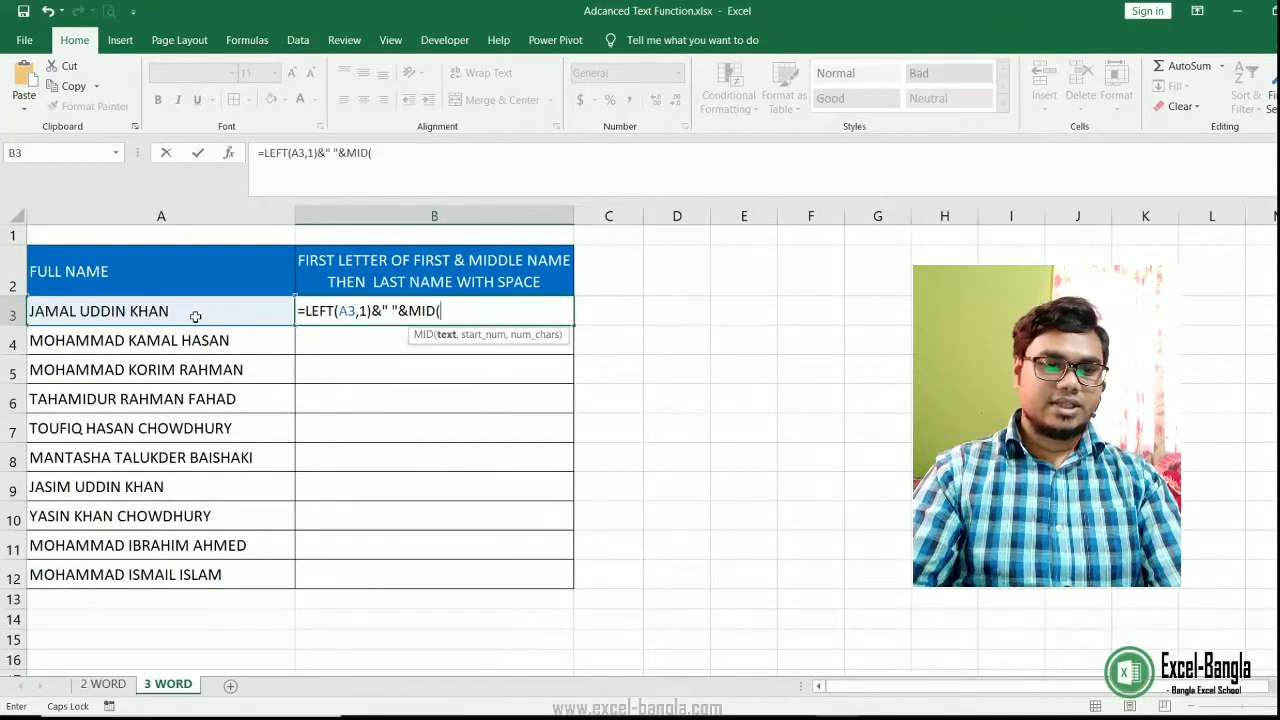
left_click(195, 316)
type(",")
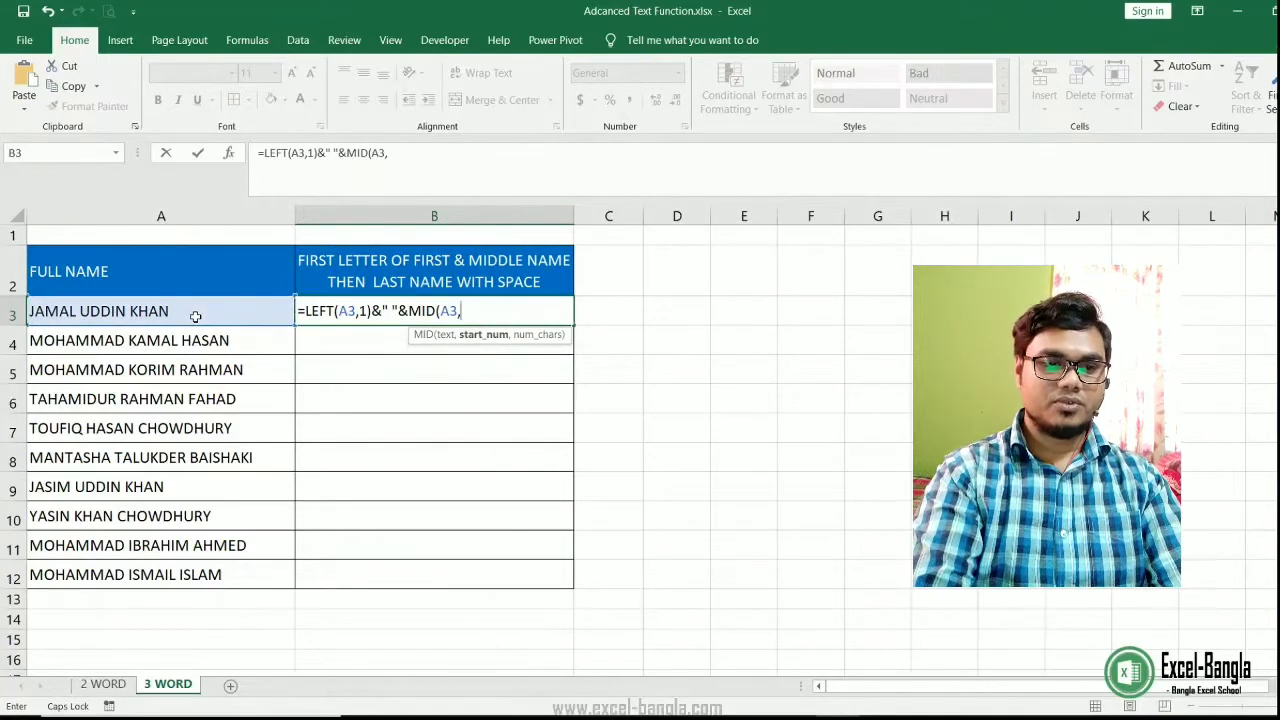
Enter FIND(" ",A3)+1 as MID's start number.
type("FIDND")
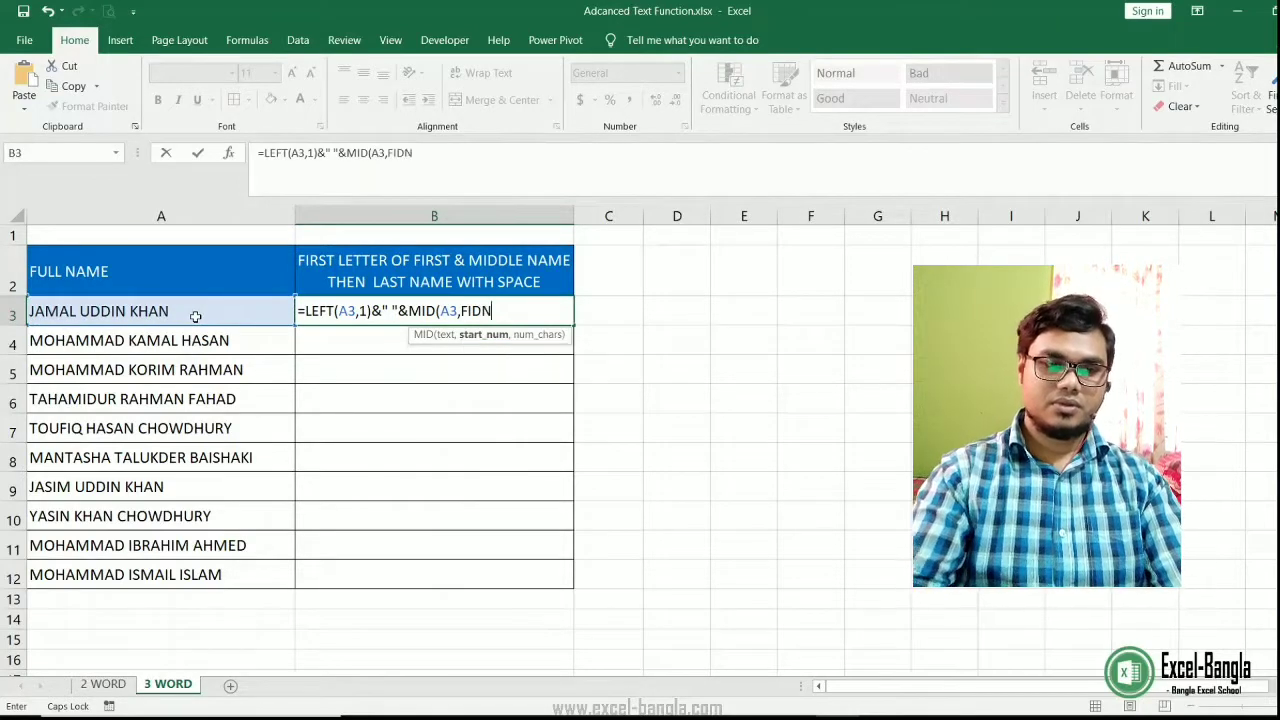
key("BackSpace")
key("BackSpace")
key("BackSpace")
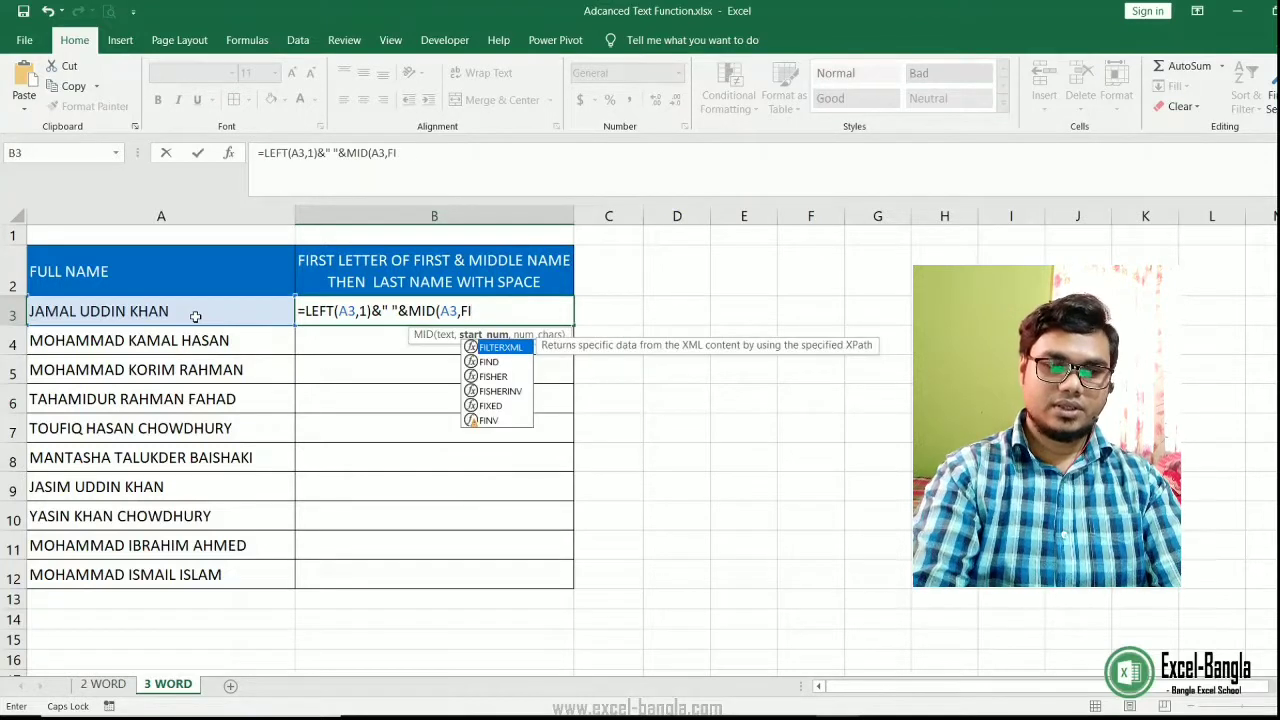
type("ND(\"")
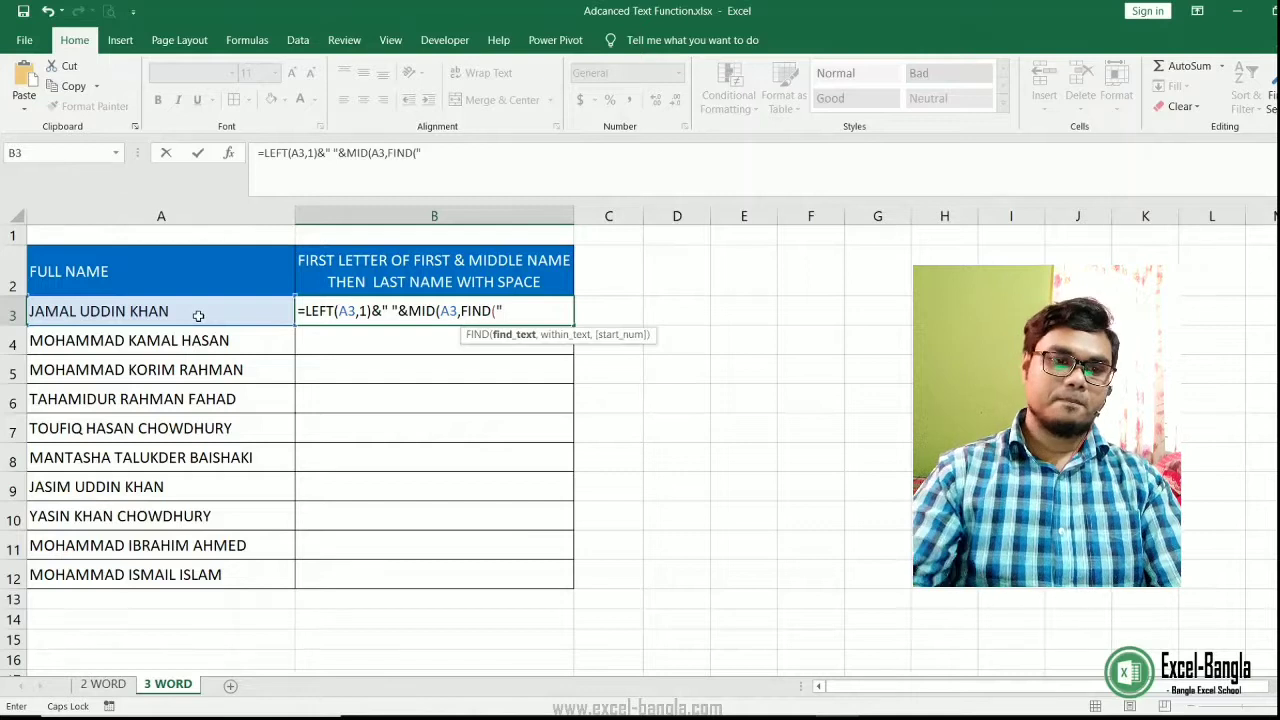
type(" \",")
left_click(147, 312)
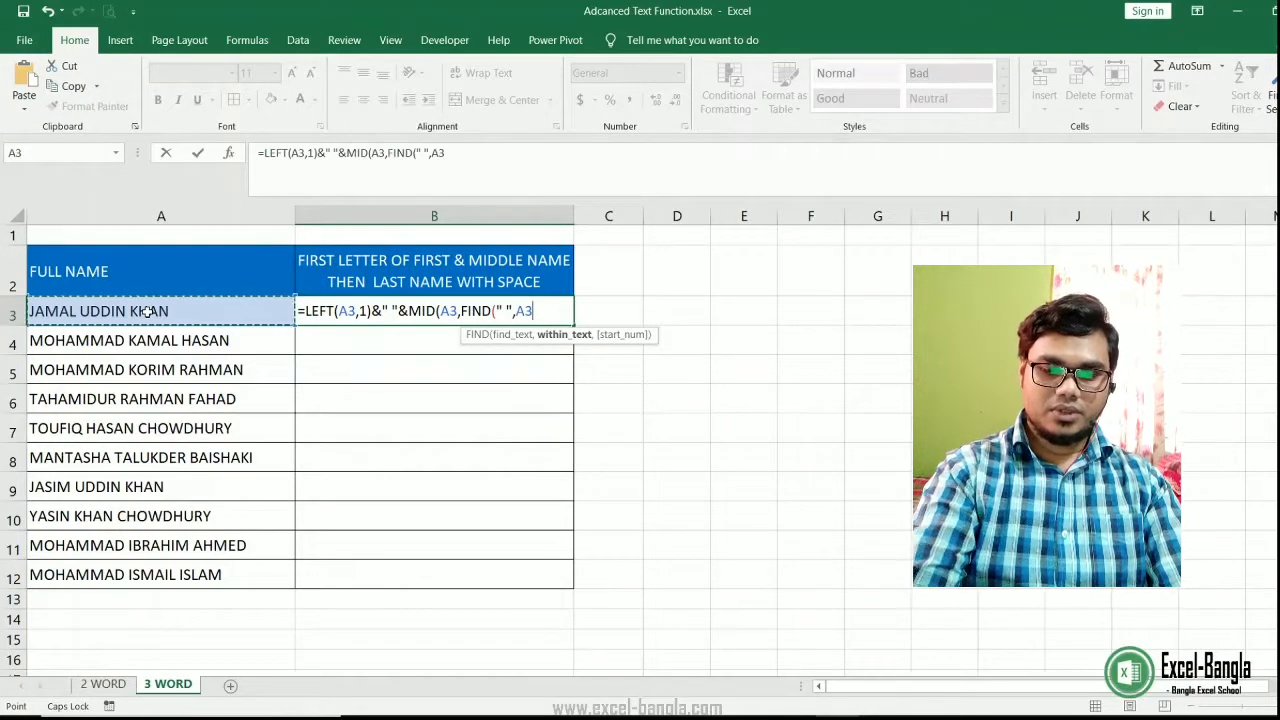
type(")")
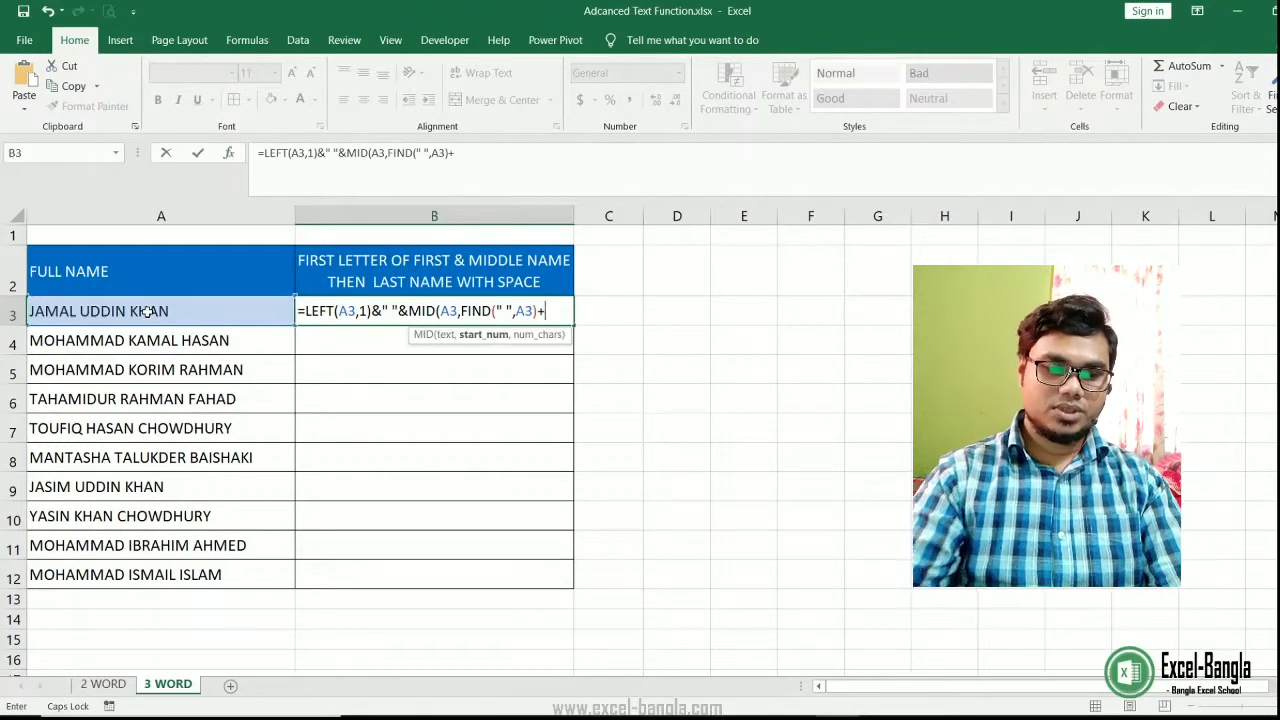
type("+1)")
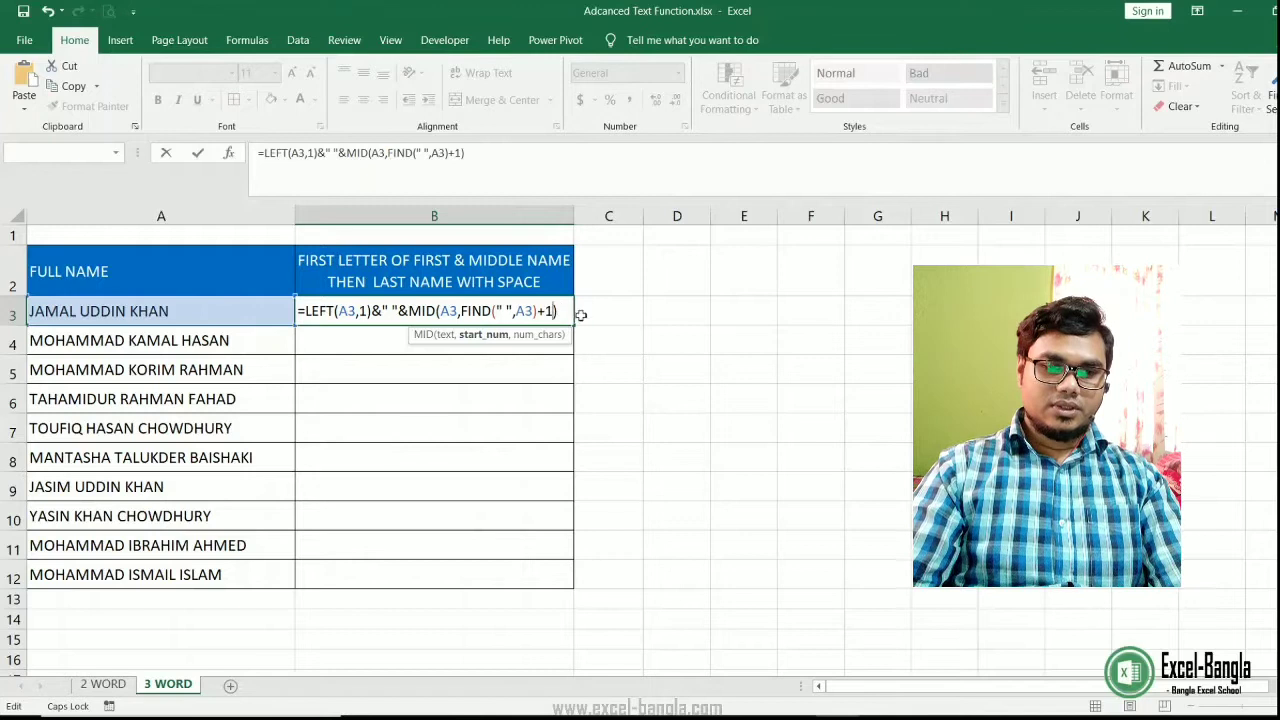
Set MID's number of characters to 1, remove the extra closing parenthesis, commit the formula and reselect B3.
left_click(571, 311)
type(",1)")
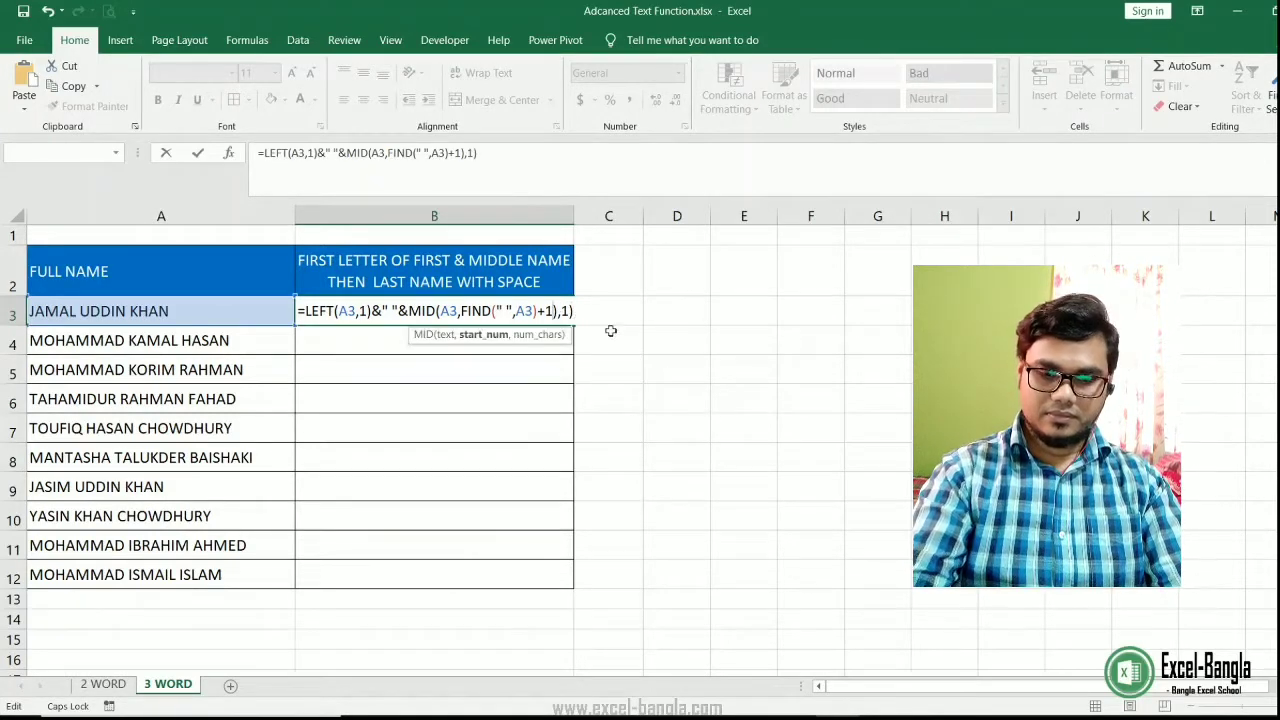
key("Delete")
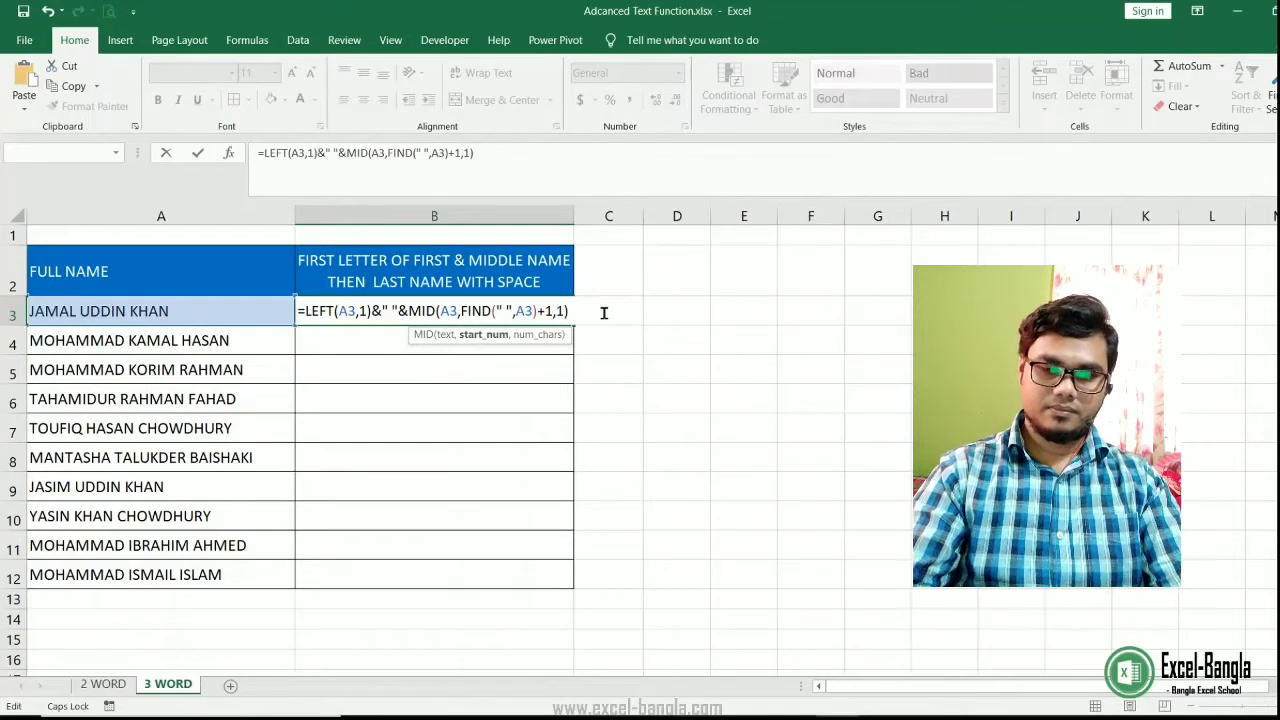
key("Return")
left_click(321, 315)
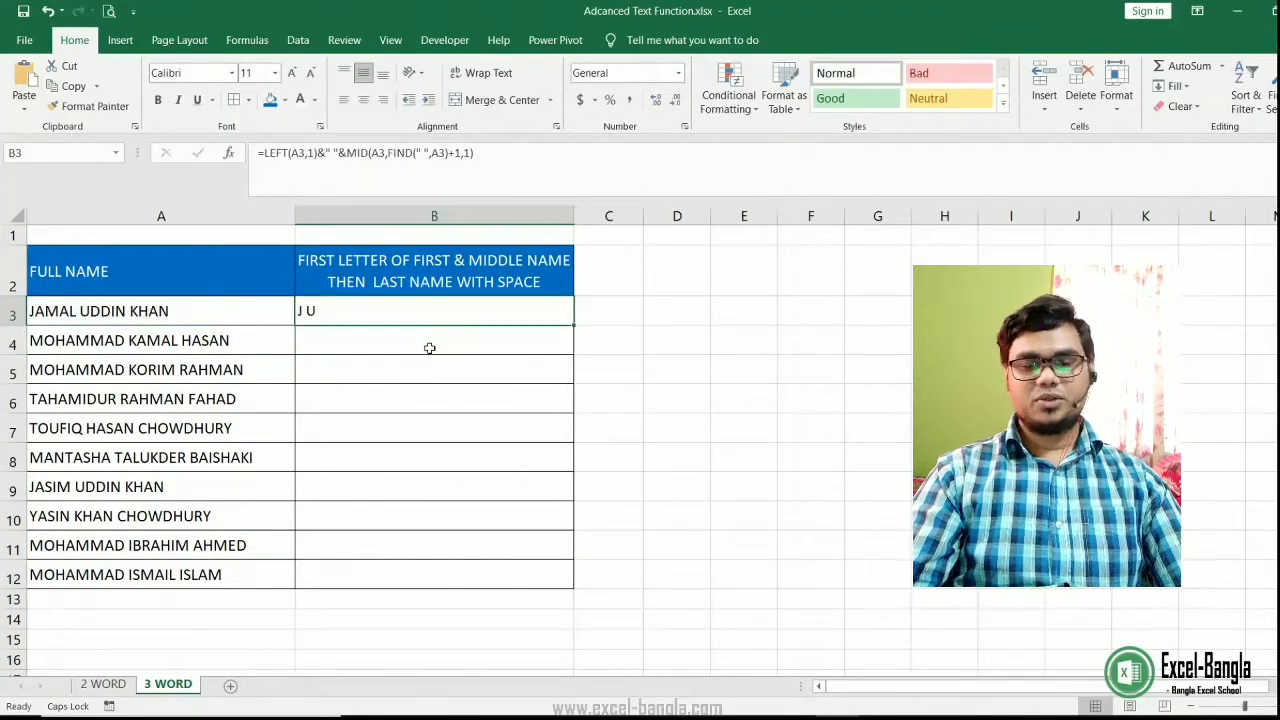
Reopen the B3 formula for editing and append &" " after the MID function.
double_click(409, 311)
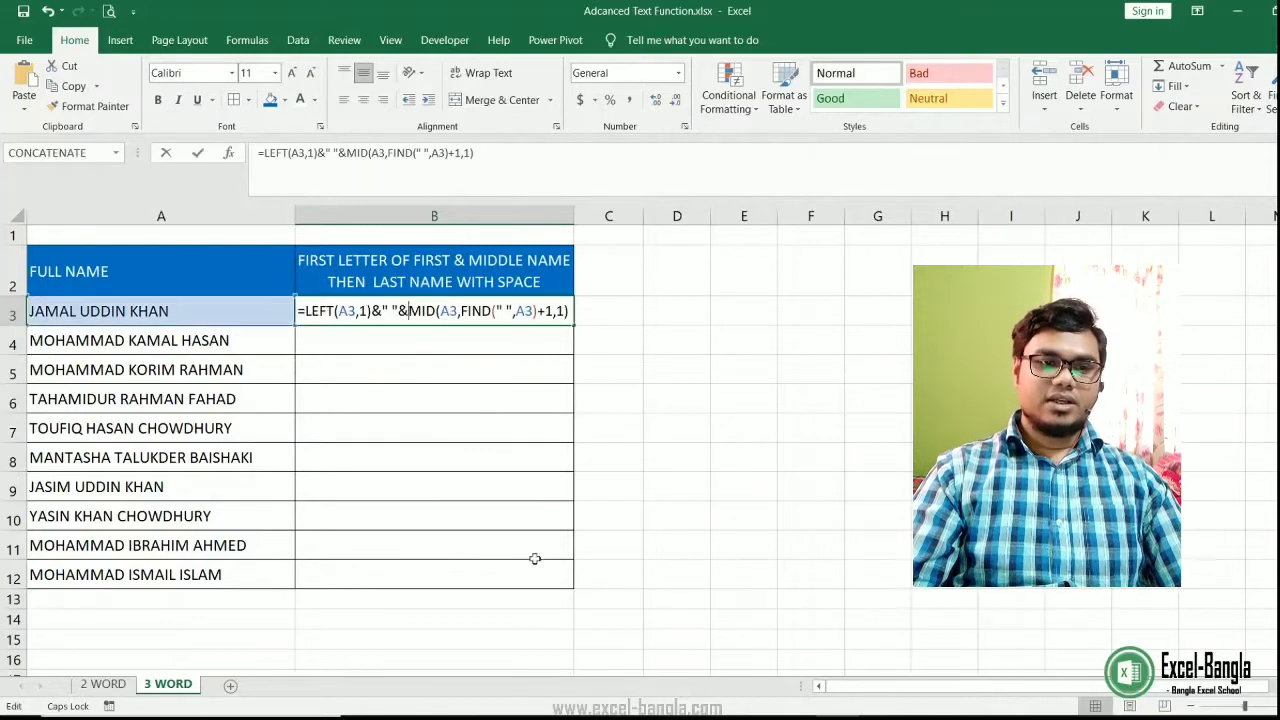
left_click(569, 311)
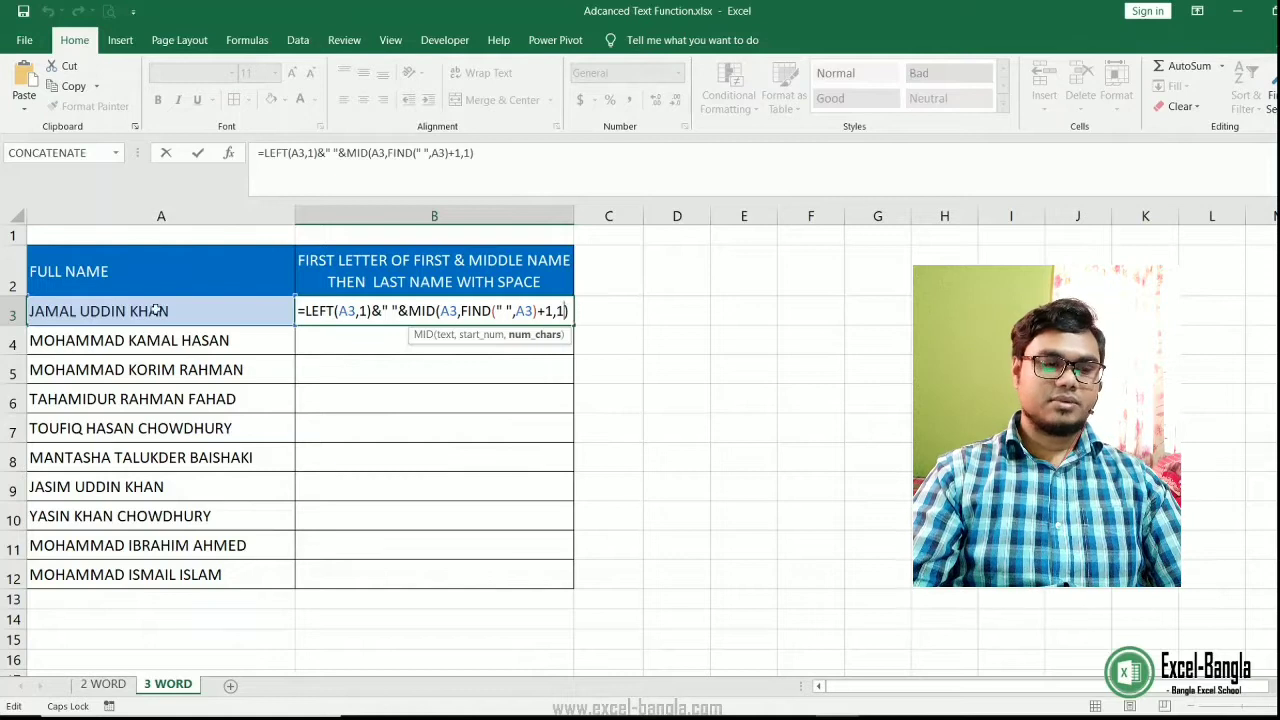
key("Right")
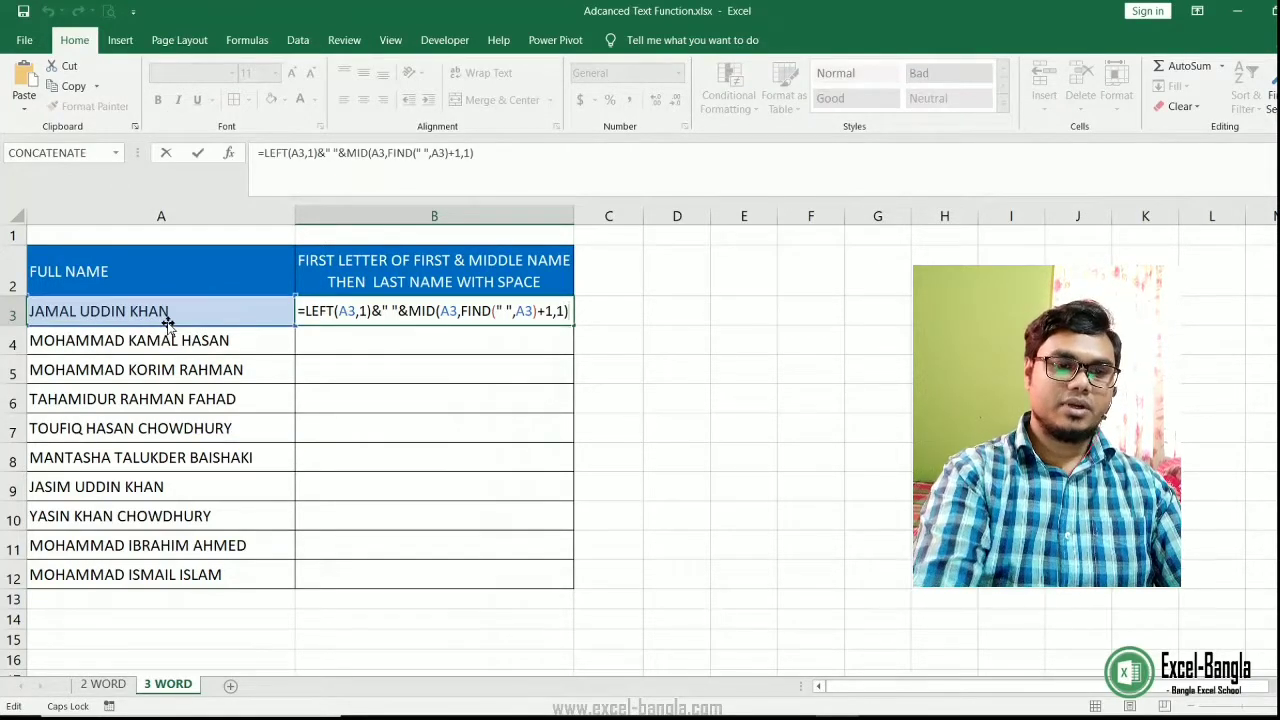
type("&")
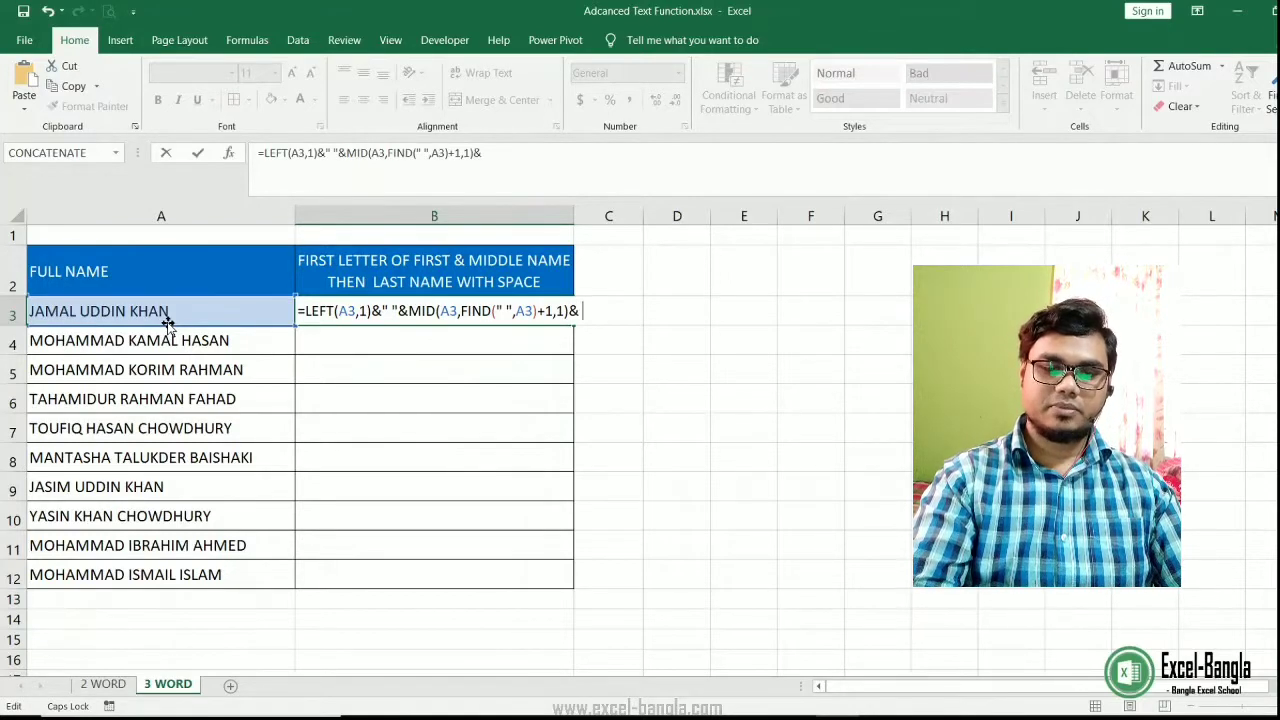
type(" \"")
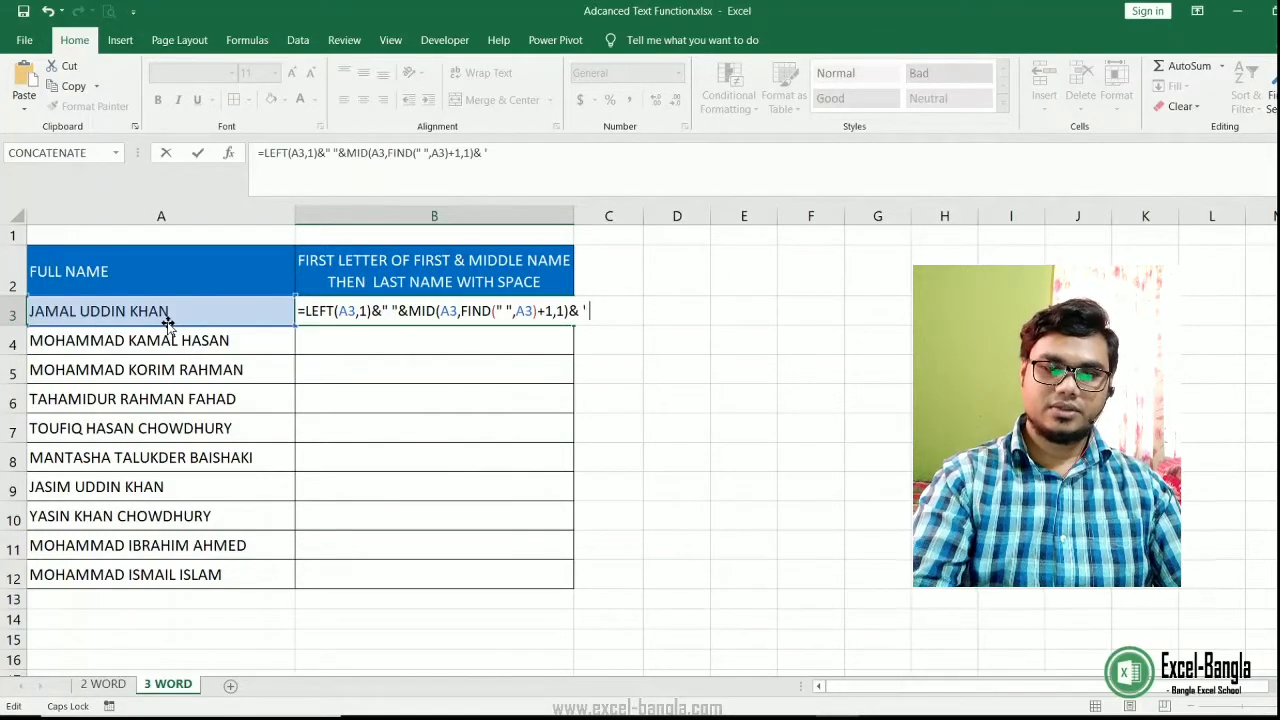
key("BackSpace")
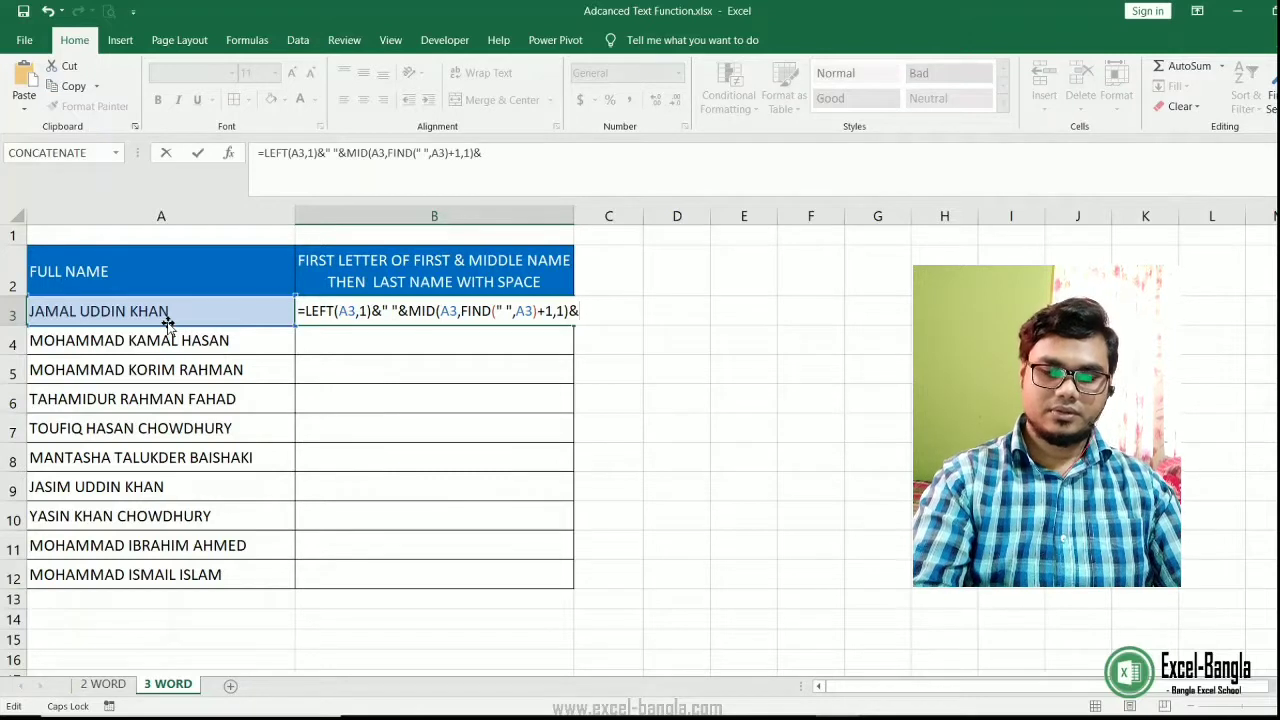
type("\" ")
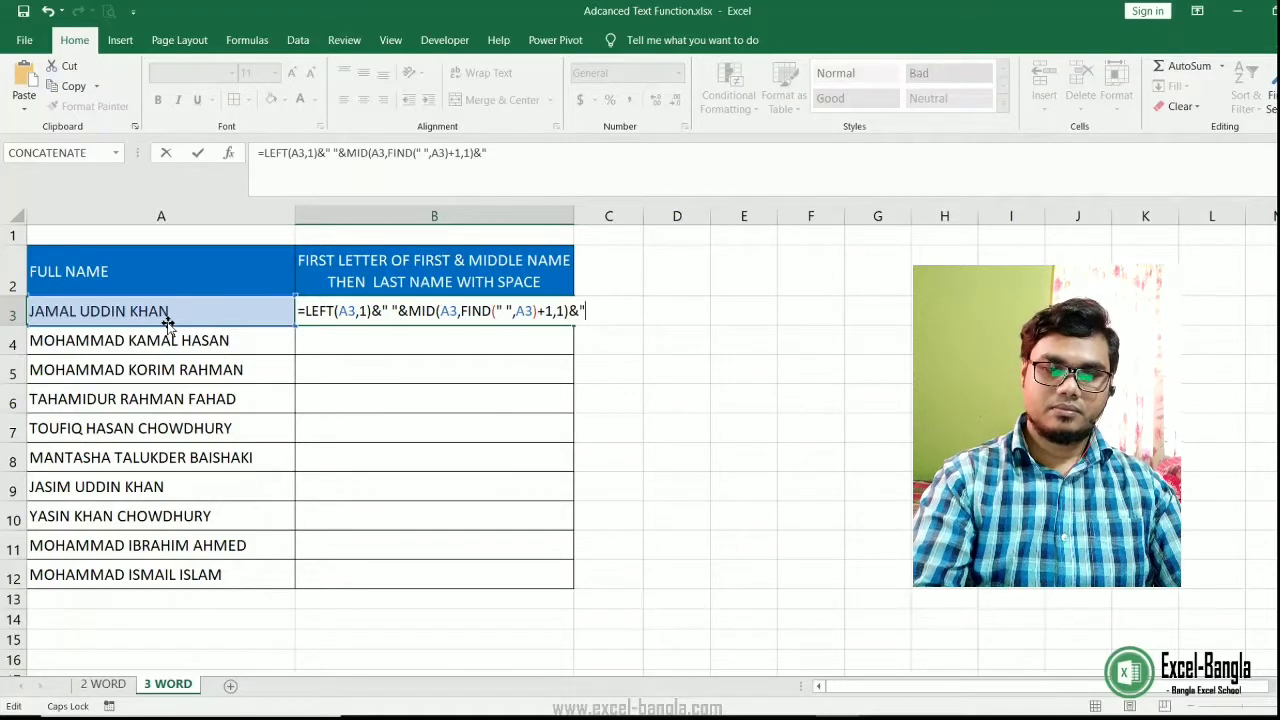
type("\"")
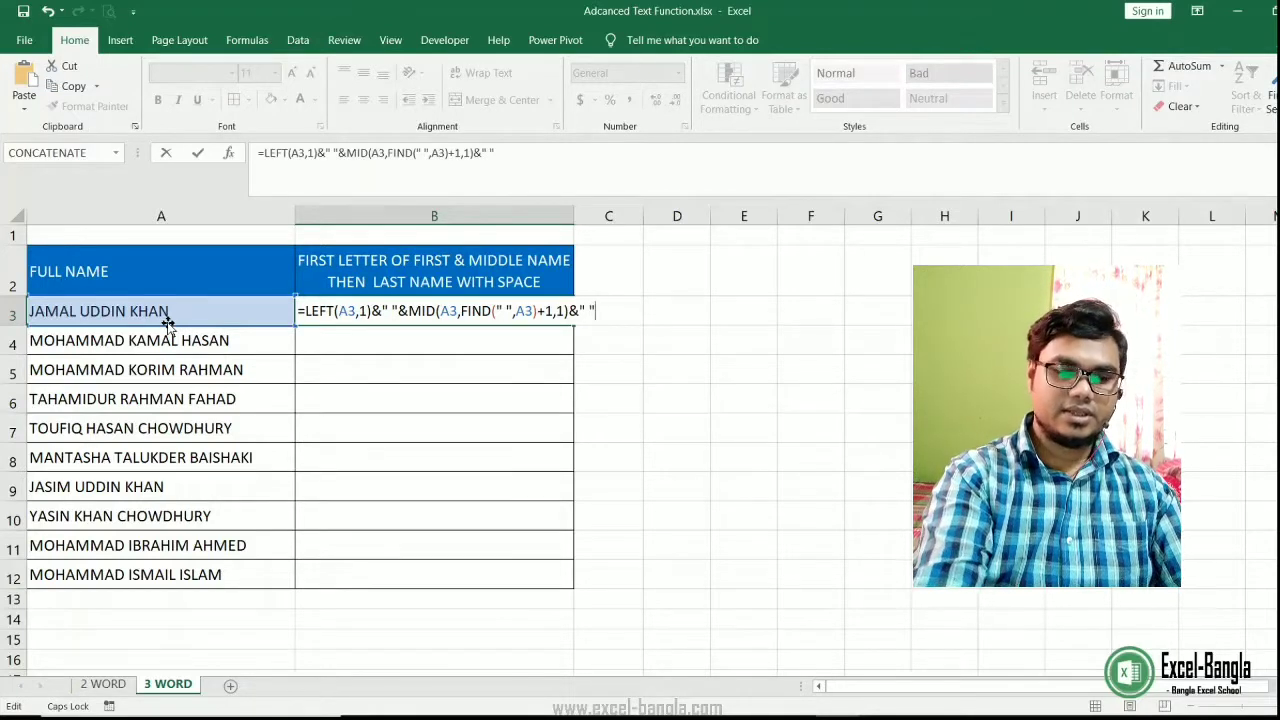
Append a joined RIGHT function to the B3 formula with A3 as its text argument.
type("&")
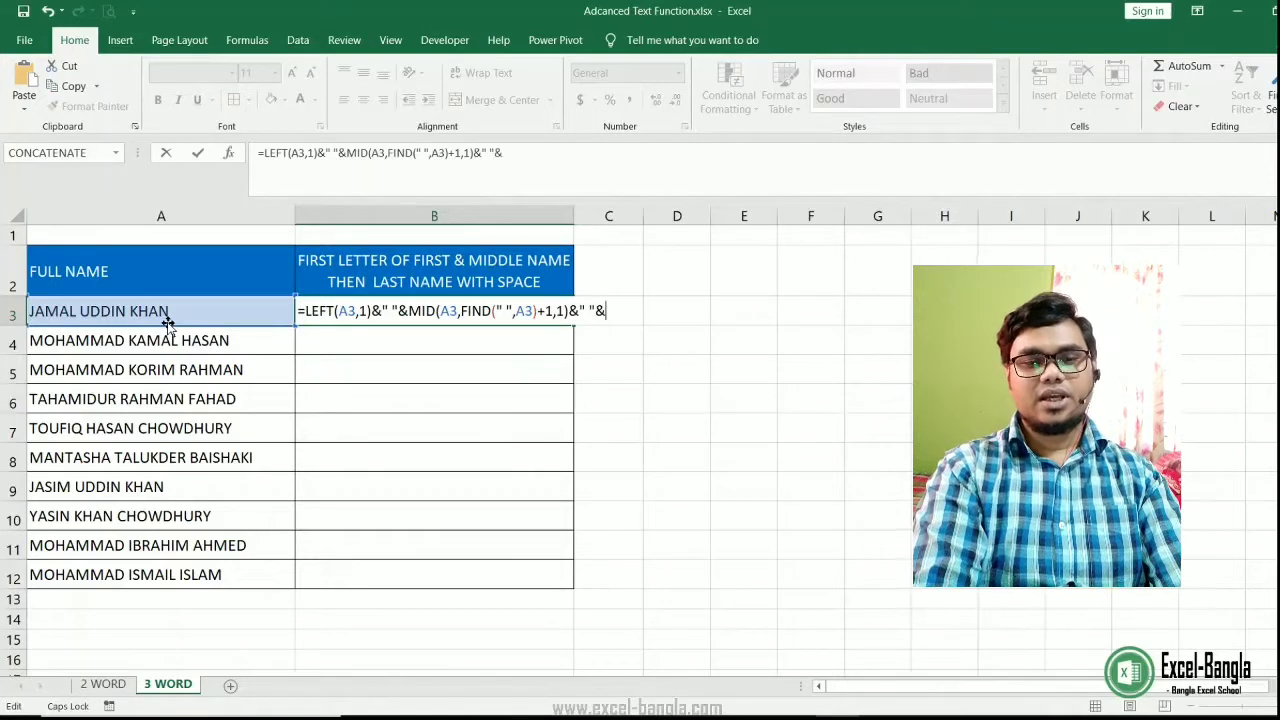
type("RIGHT(")
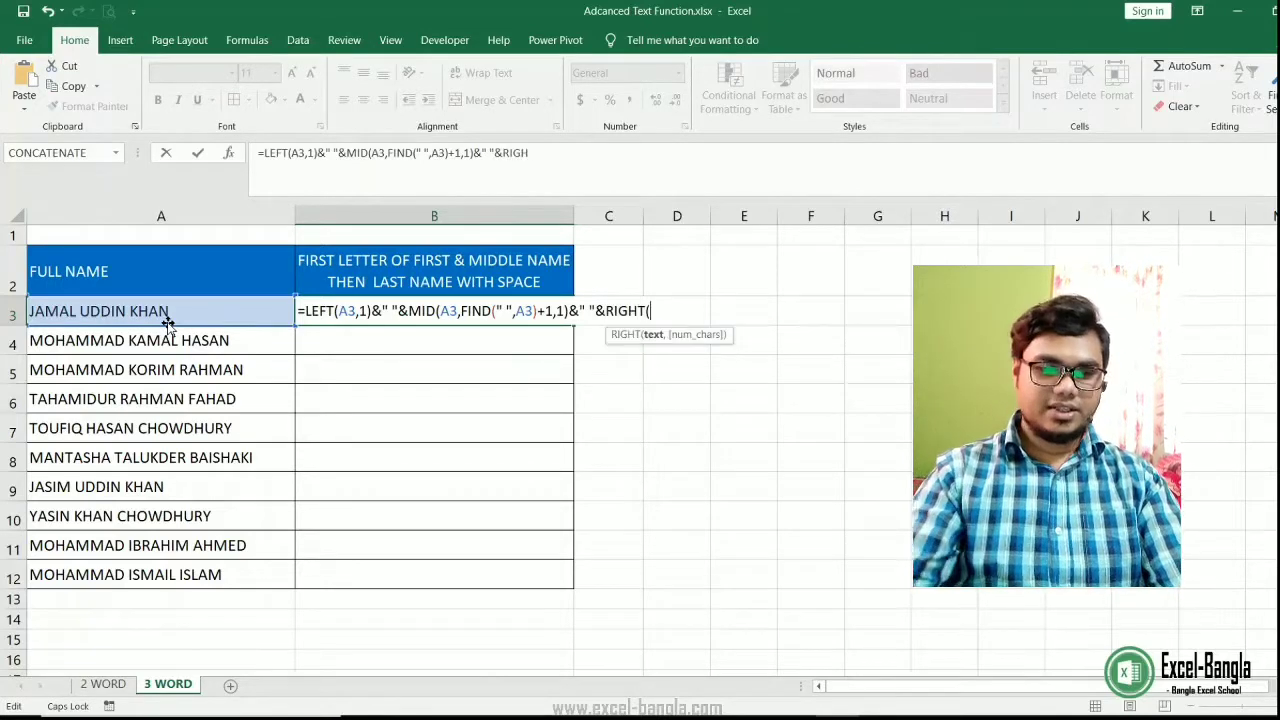
left_click(88, 311)
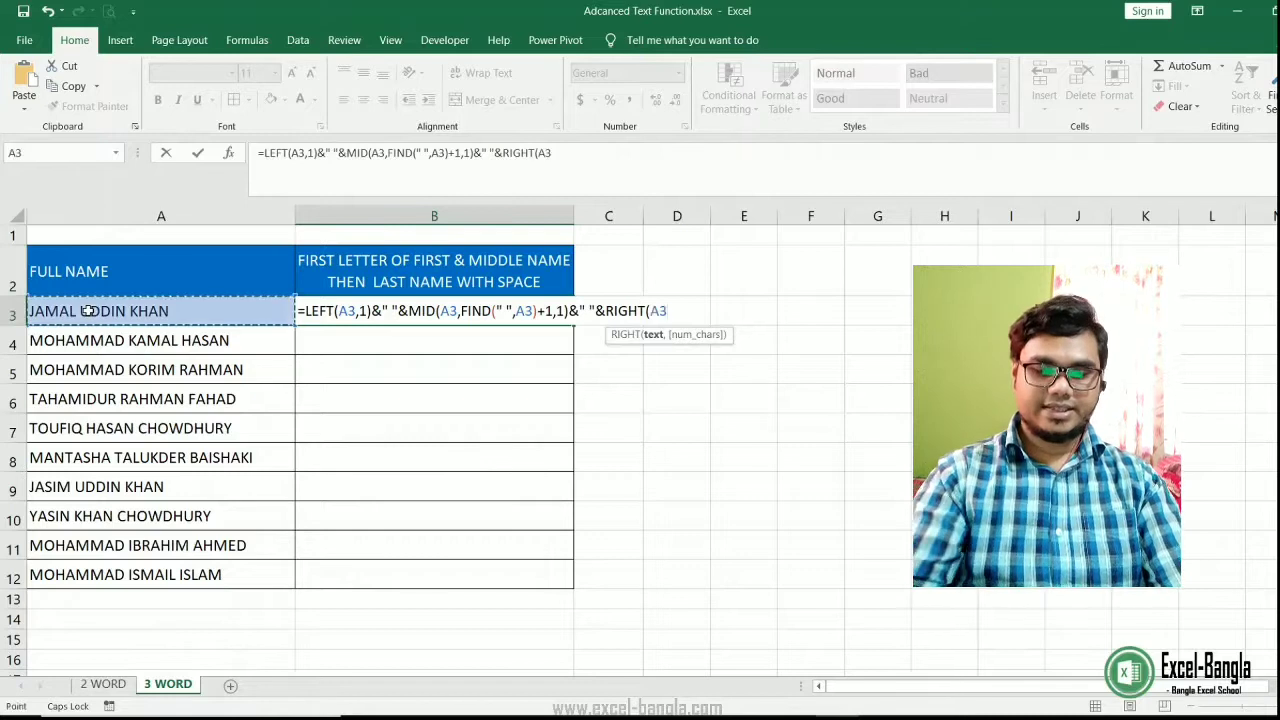
type(",")
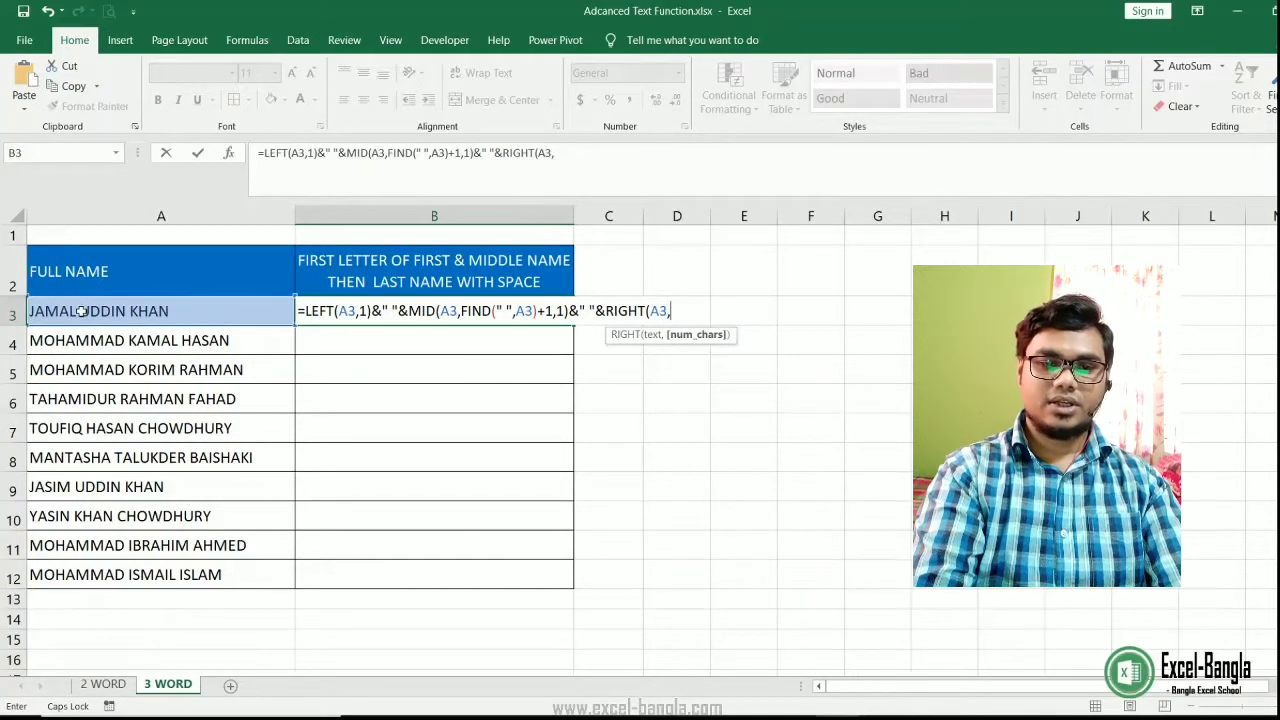
Begin RIGHT's number of characters with LEN(A3) followed by a minus sign, correcting the mistyped function name.
type("LET")
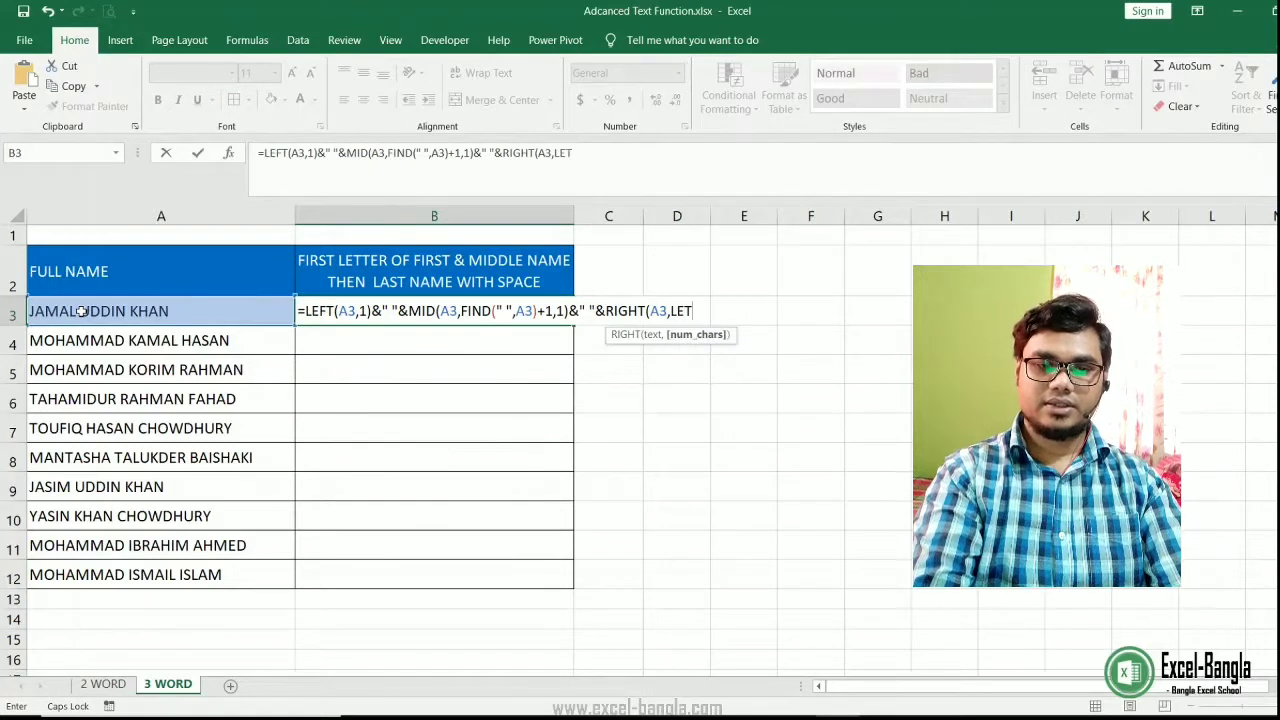
key("BackSpace")
key("BackSpace")
key("BackSpace")
type("LEN(")
left_click(80, 311)
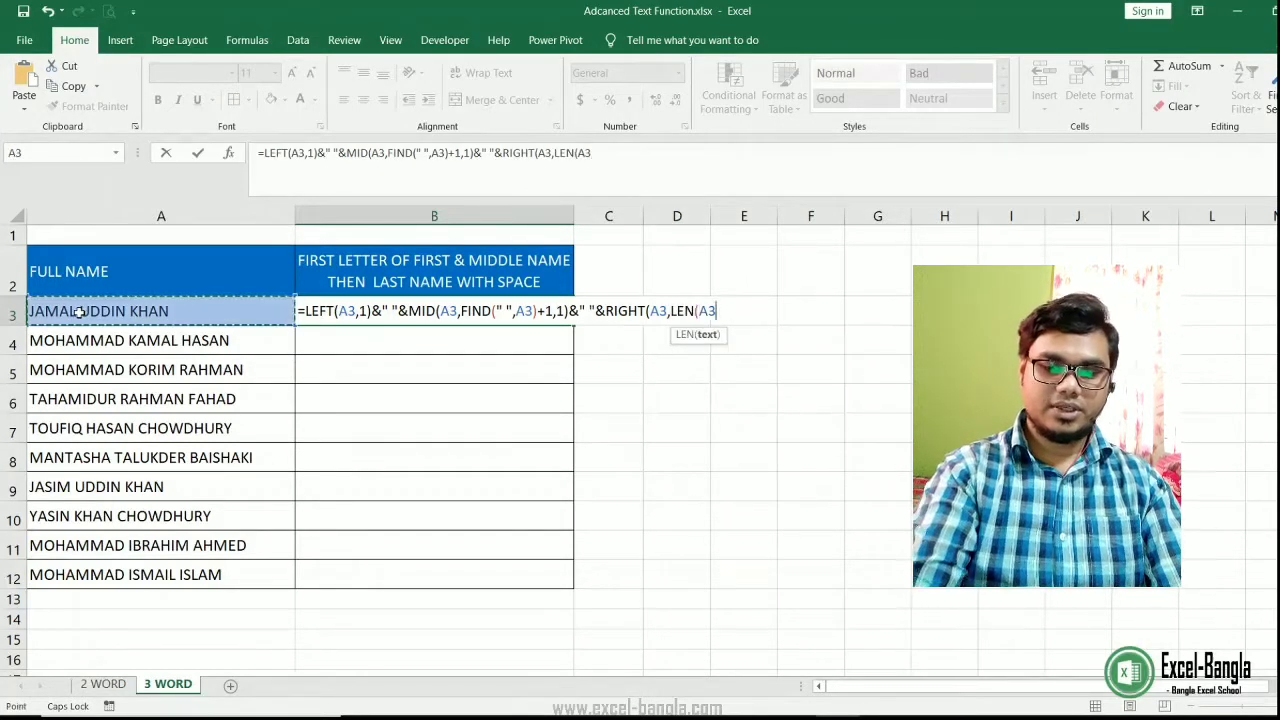
type(")-")
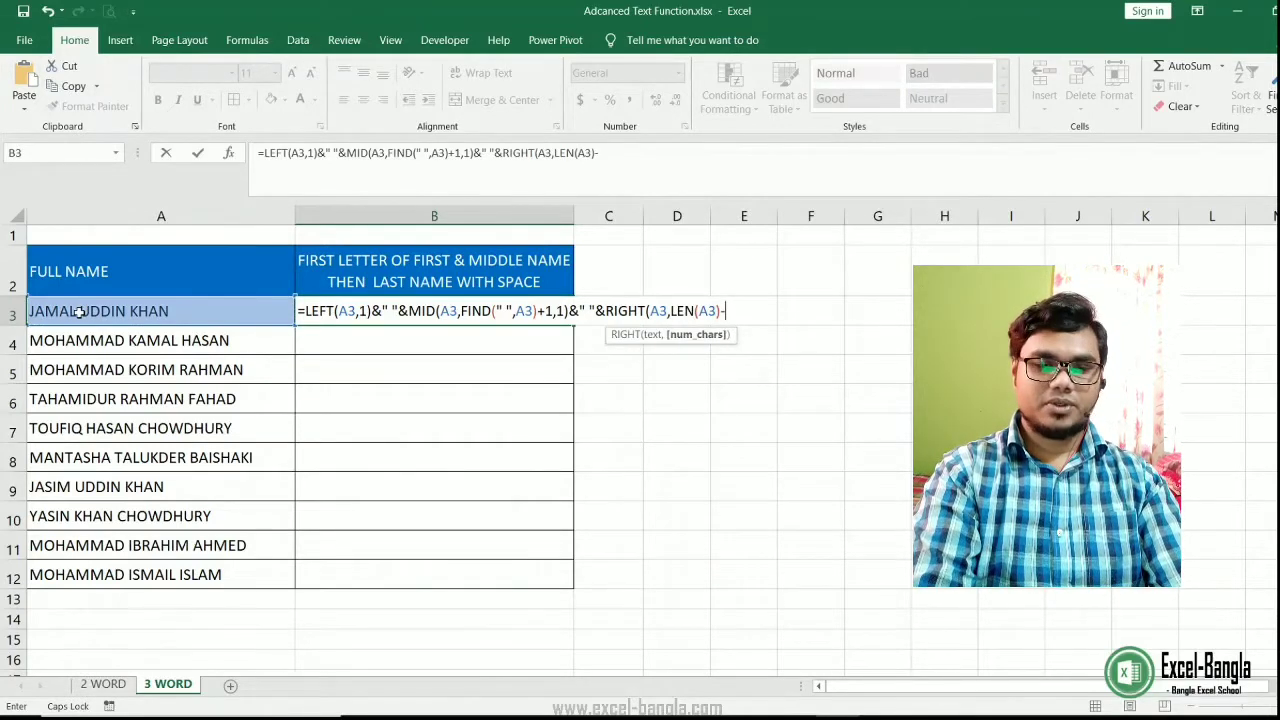
Subtract FIND(" ",A3) from LEN(A3) in the RIGHT function's number of characters.
type("FIND")
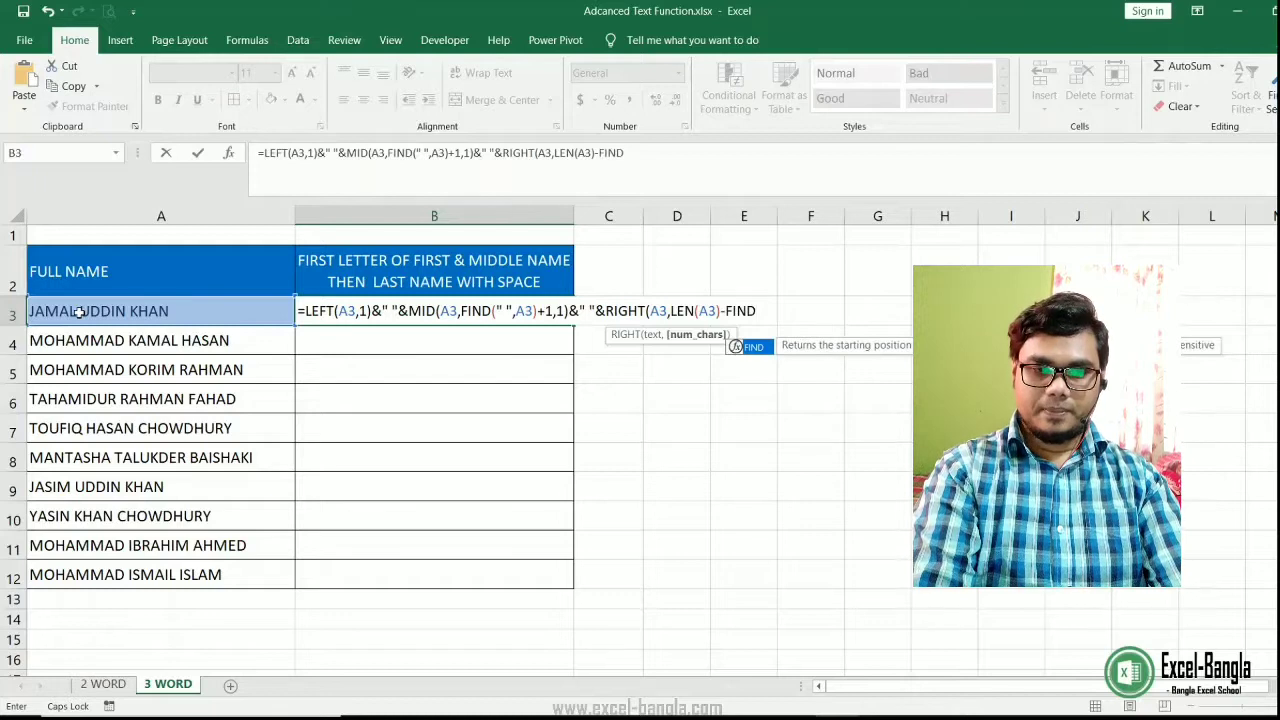
type("(")
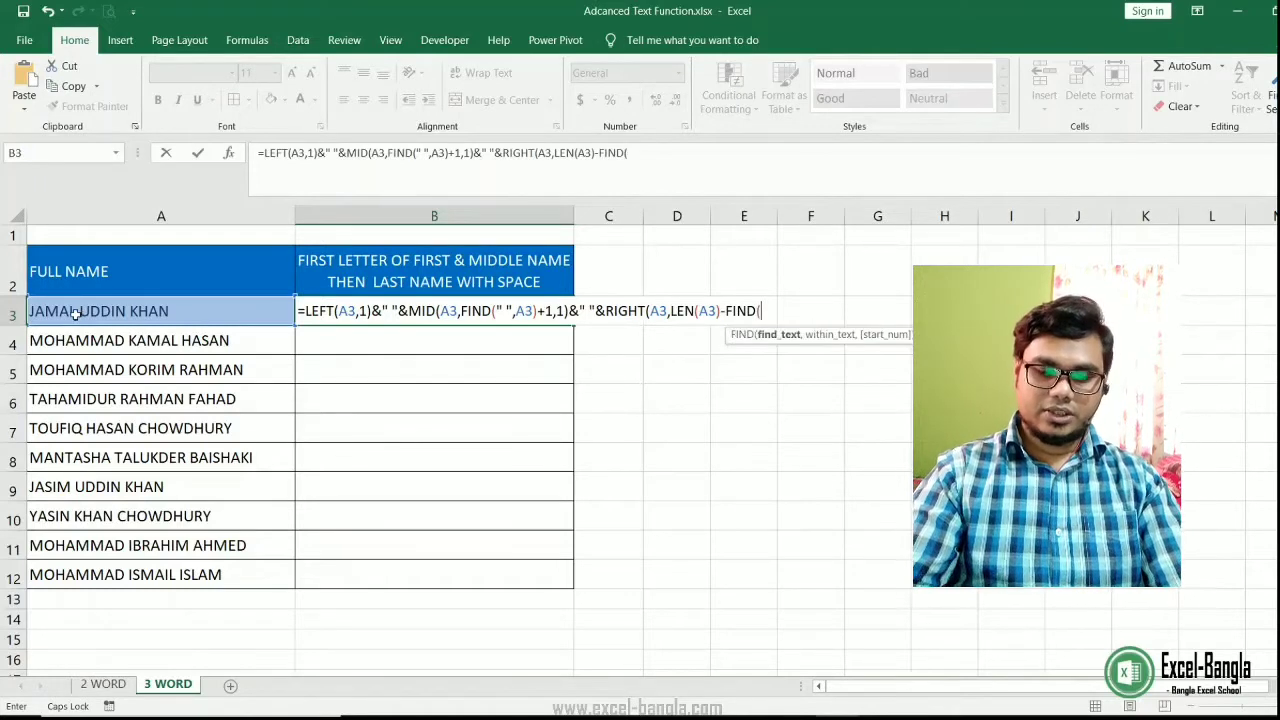
type("\" \"")
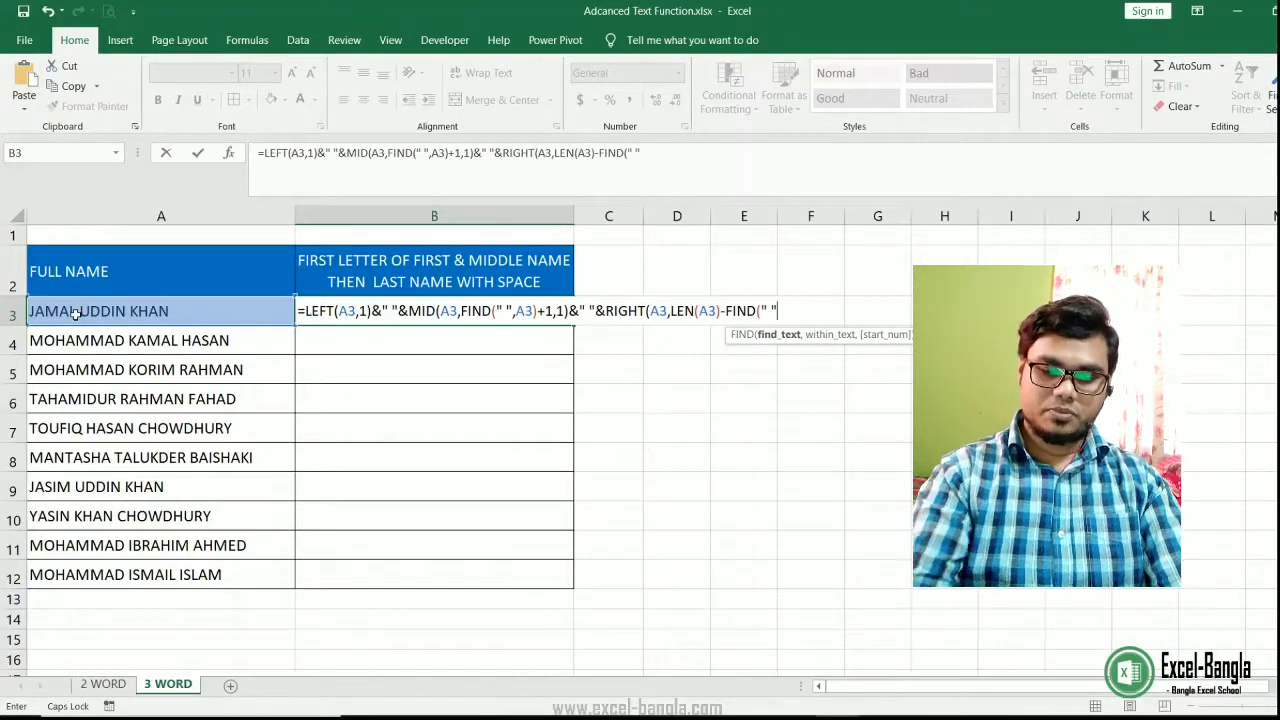
type(",")
left_click(75, 313)
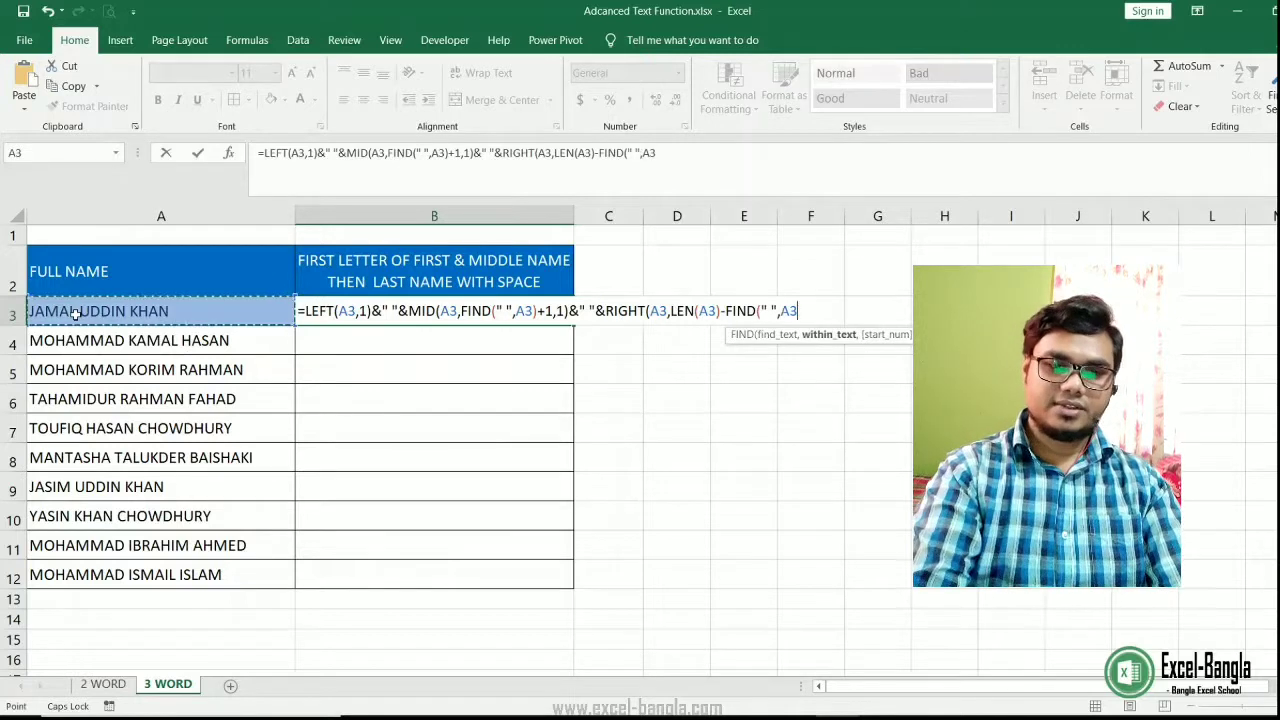
type(")")
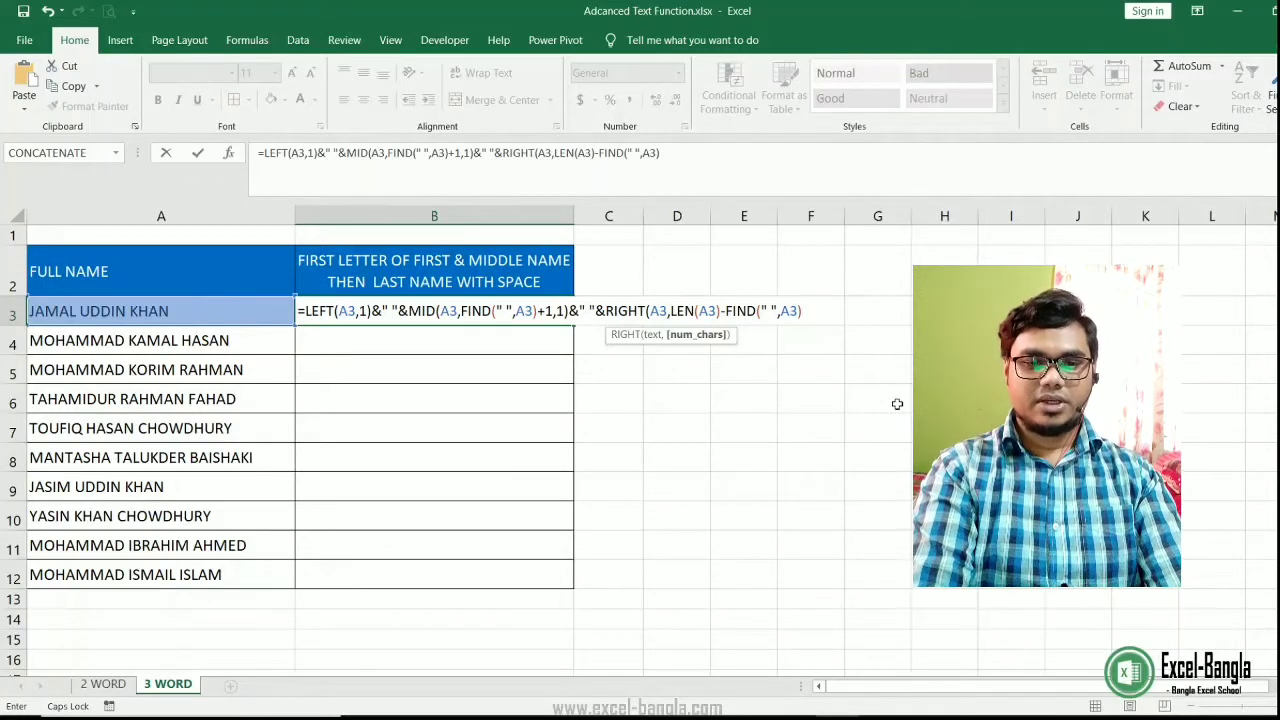
Add a second FIND(" ",A3)+1 directly after the first FIND inside the RIGHT function.
type("FIND(")
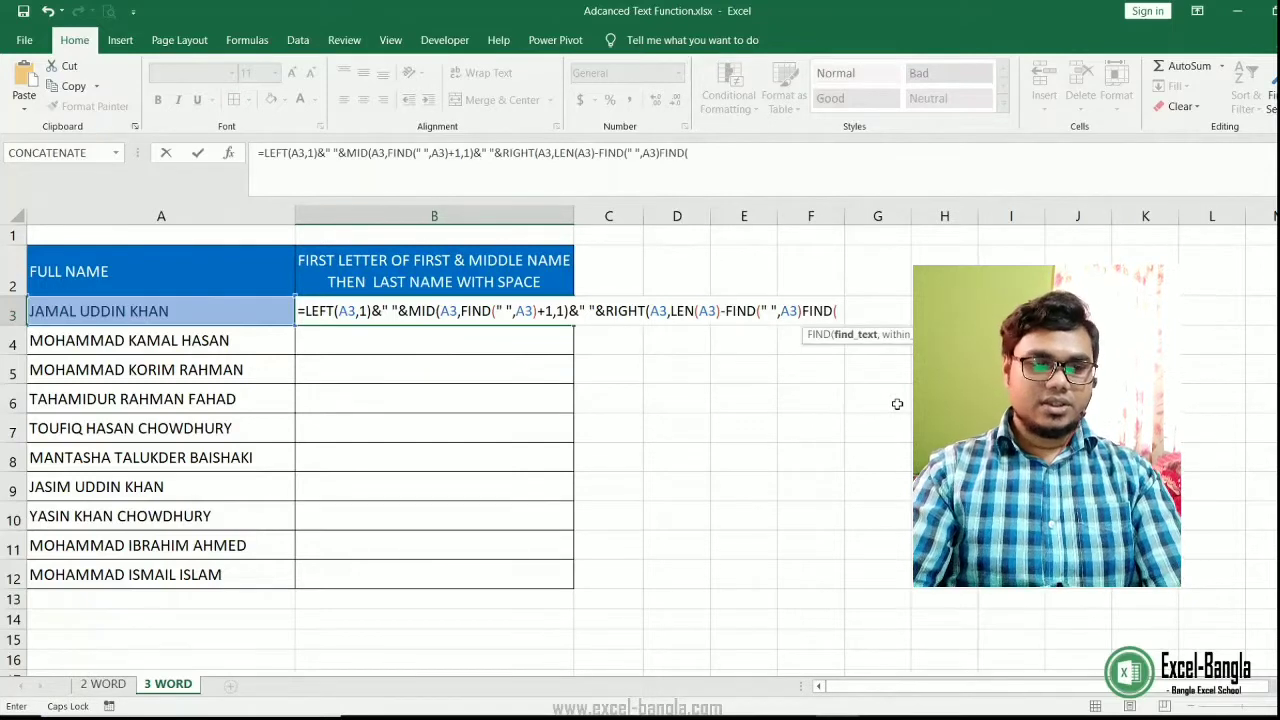
type("\" \"")
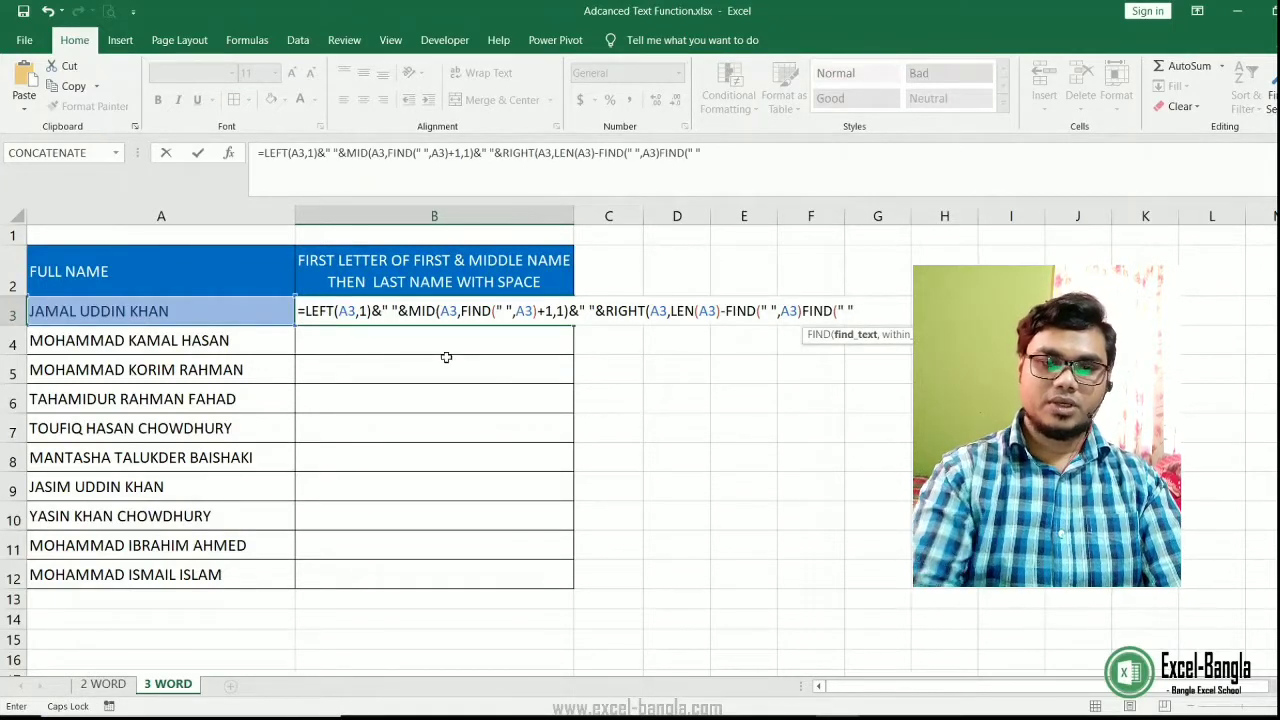
type(",")
left_click(185, 311)
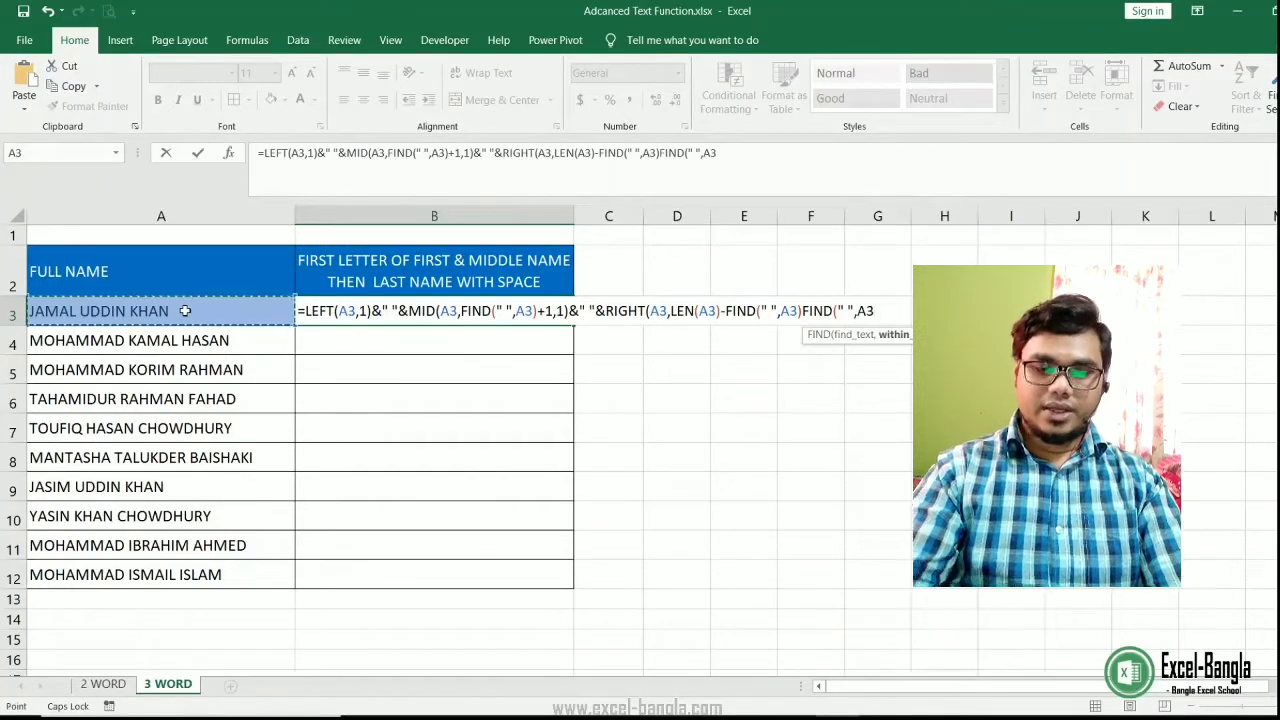
type(")")
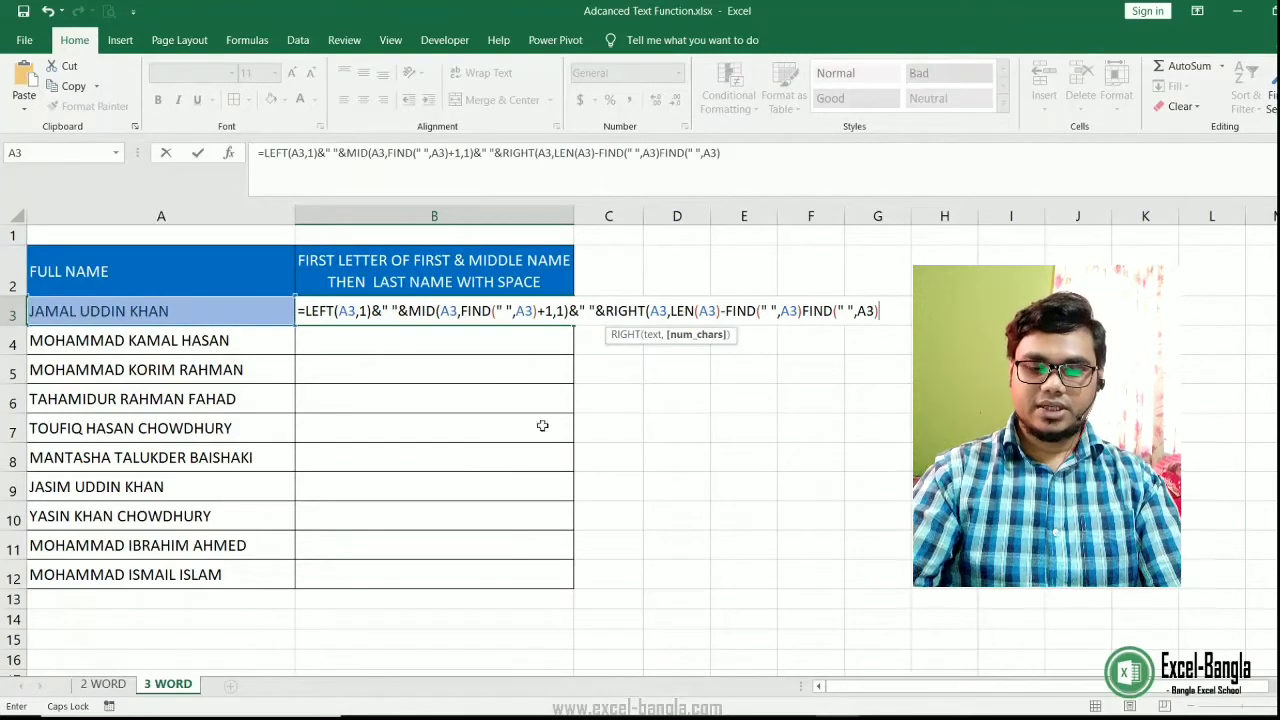
type("+1")
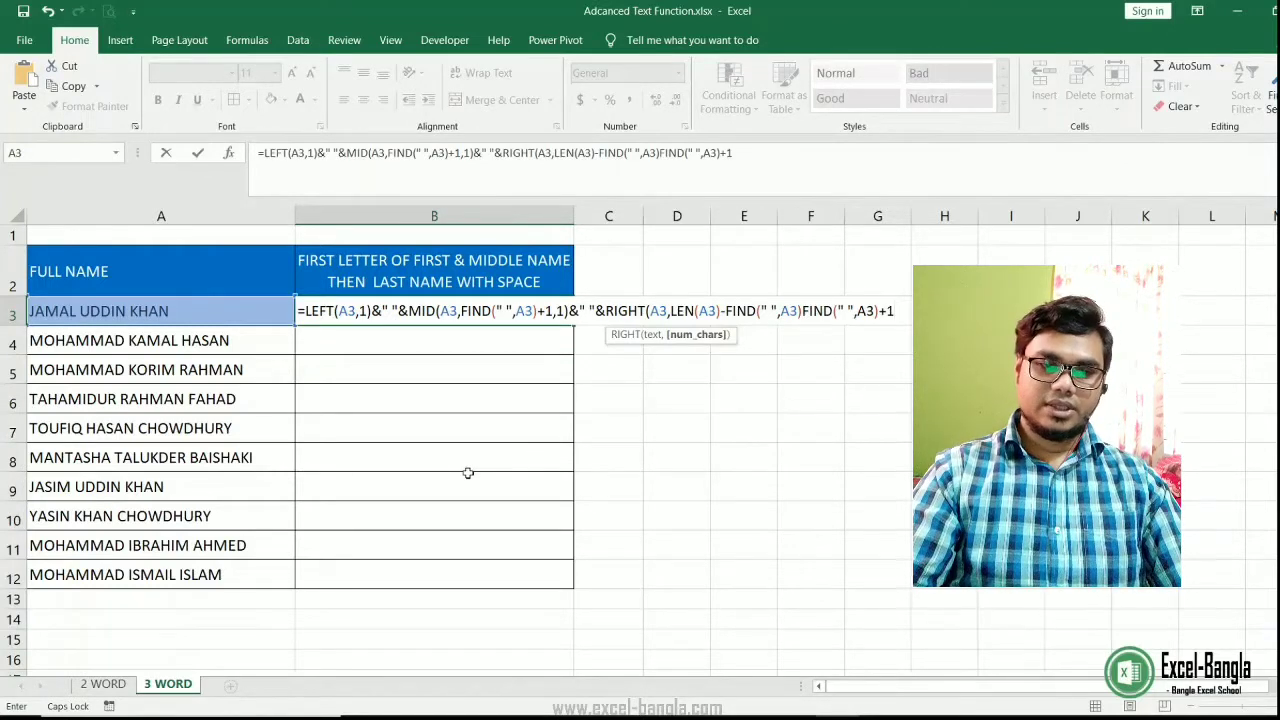
Examine the text and number-of-characters arguments of the RIGHT function in the B3 formula.
left_click(621, 305)
left_click(653, 336)
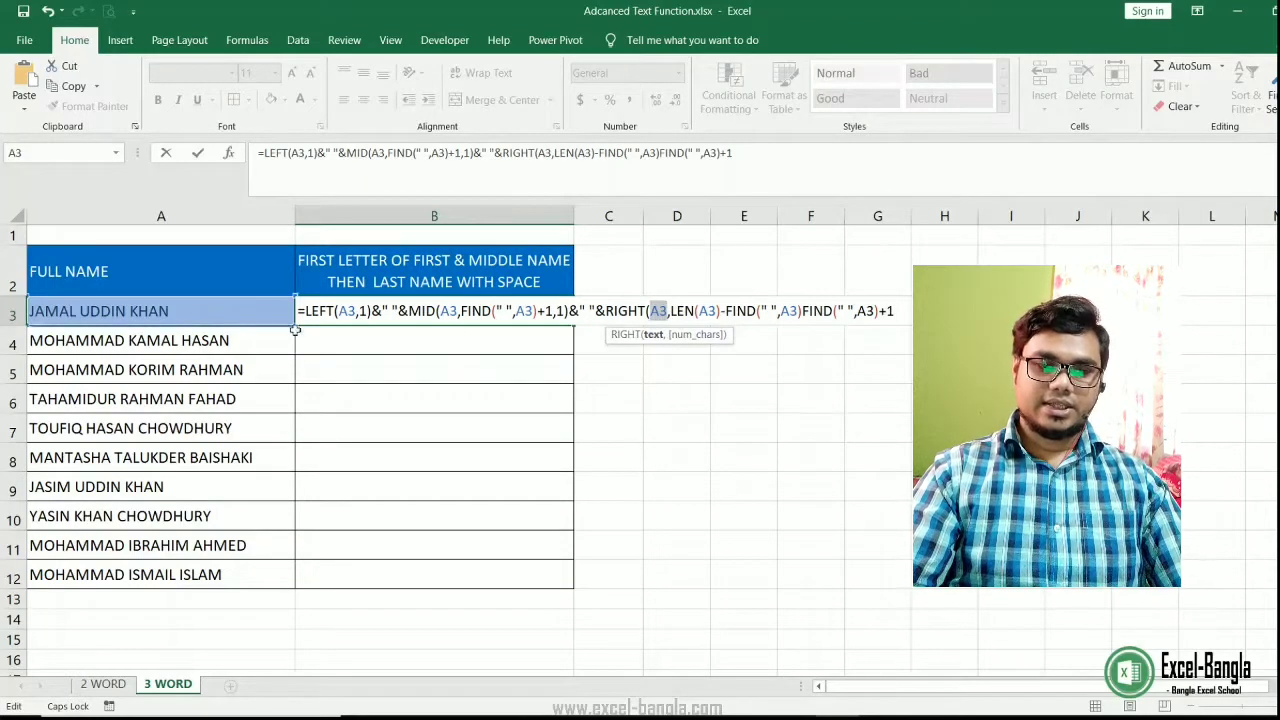
left_click(687, 336)
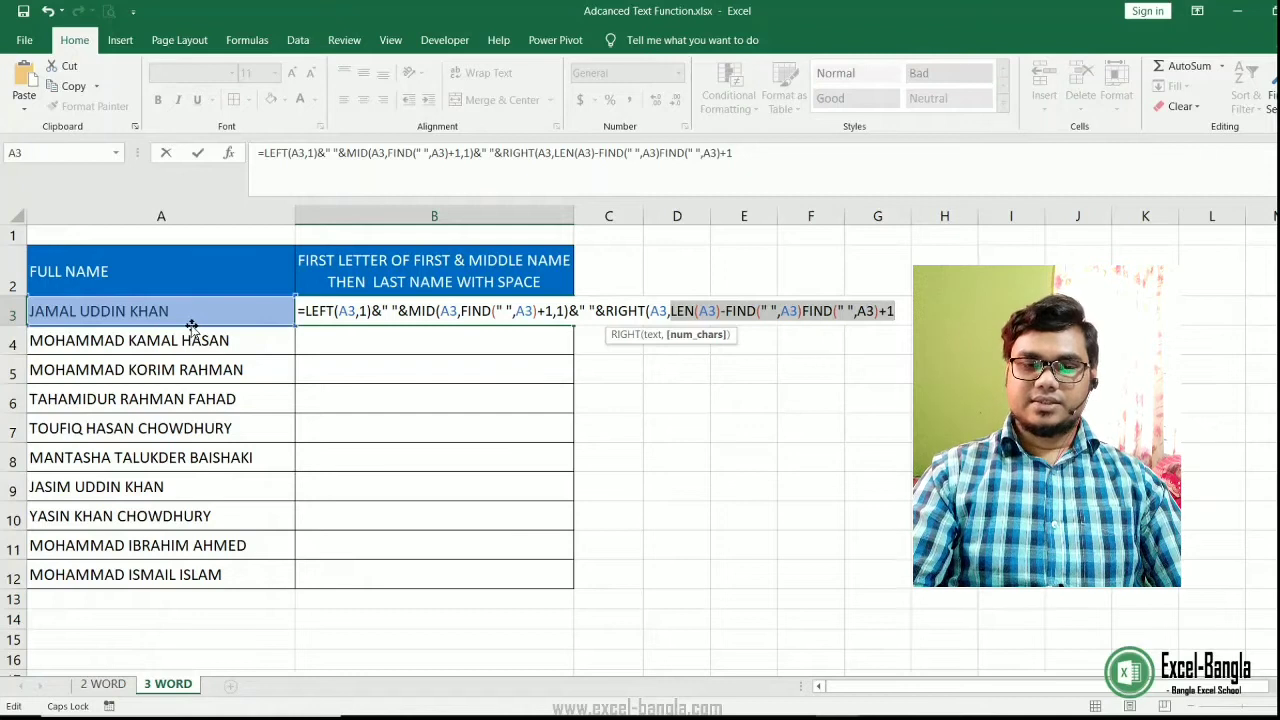
left_click(622, 316)
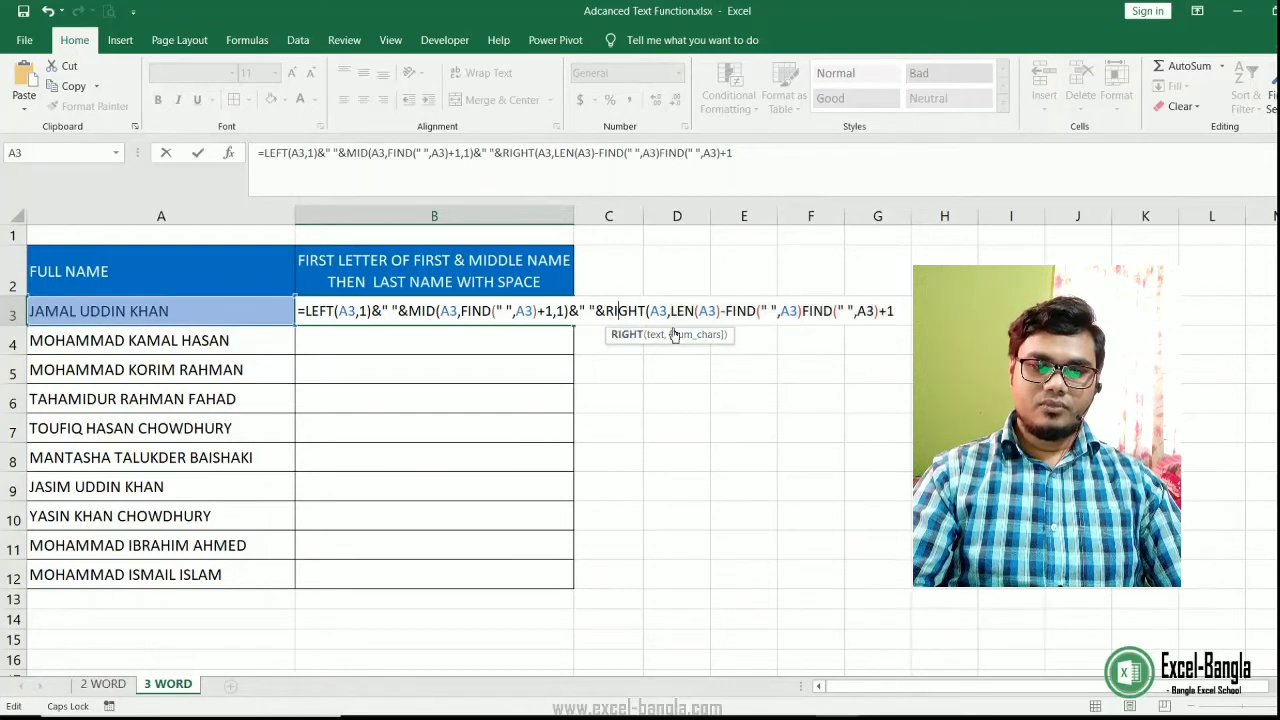
left_click(652, 335)
left_click(698, 338)
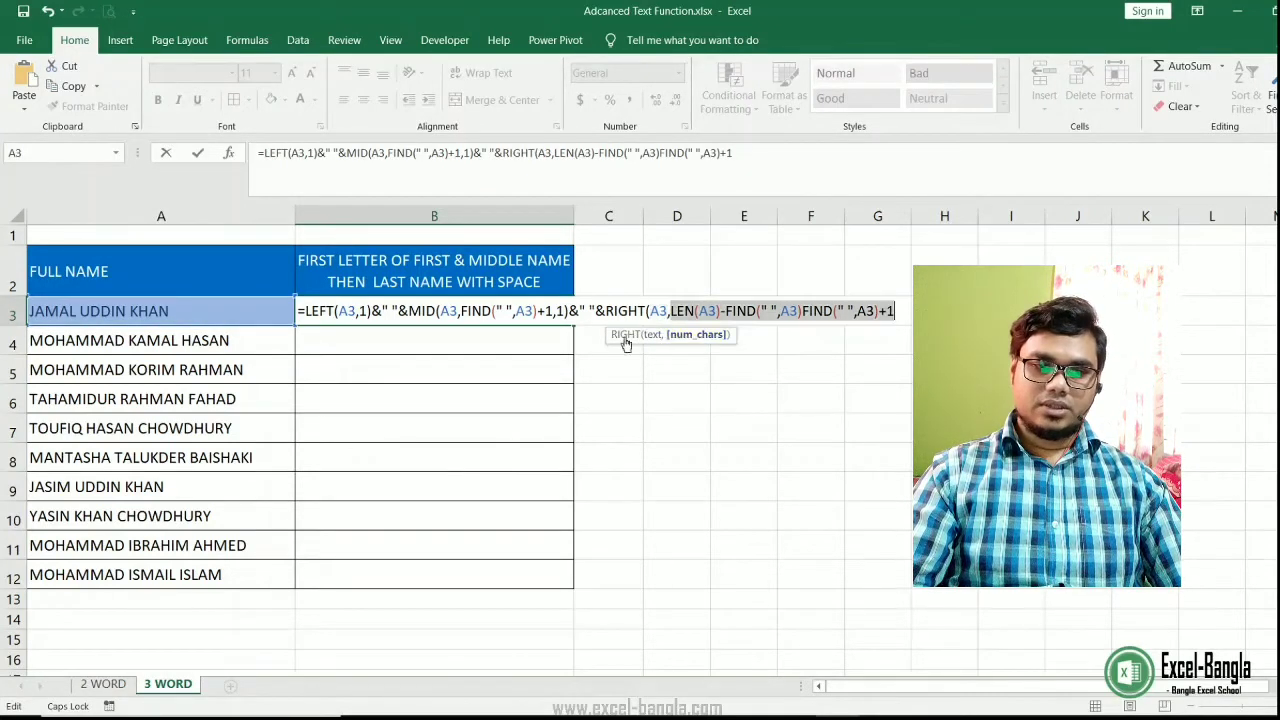
Nest the second FIND as the first FIND's start number, giving FIND(" ",A3,FIND(" ",A3)+1), close RIGHT and commit the B3 formula.
left_click(905, 305)
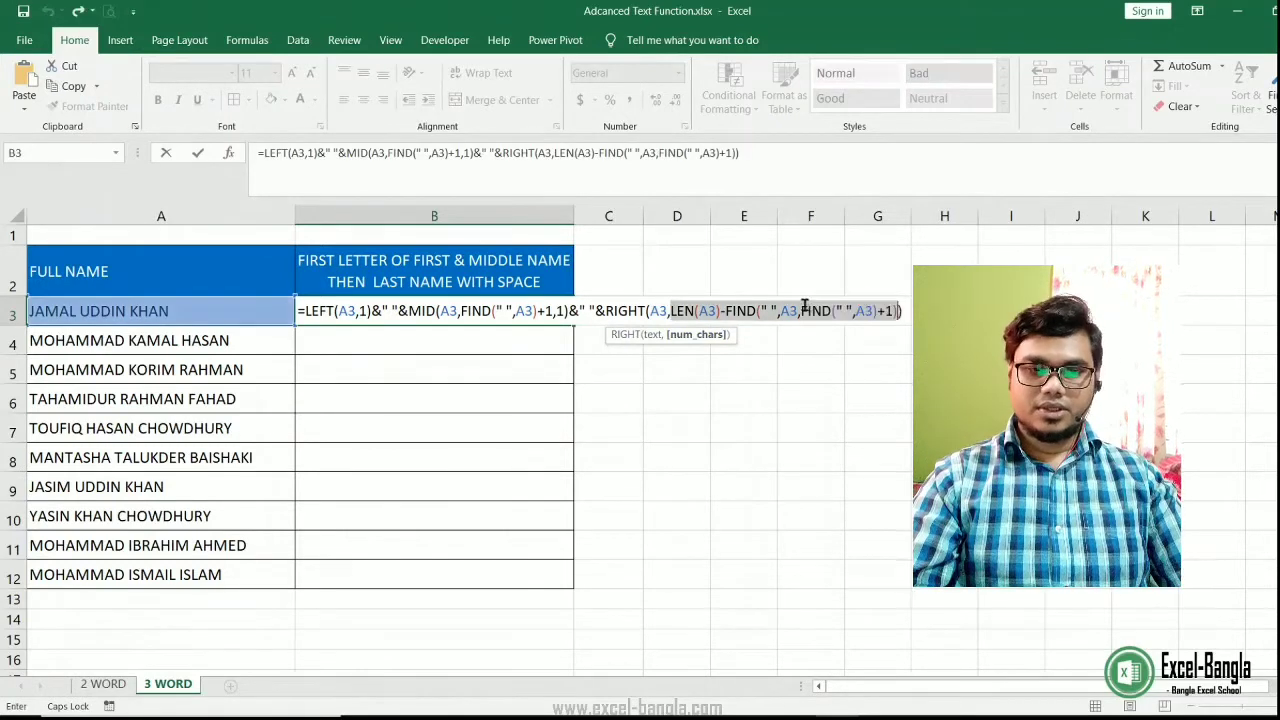
left_click(804, 308)
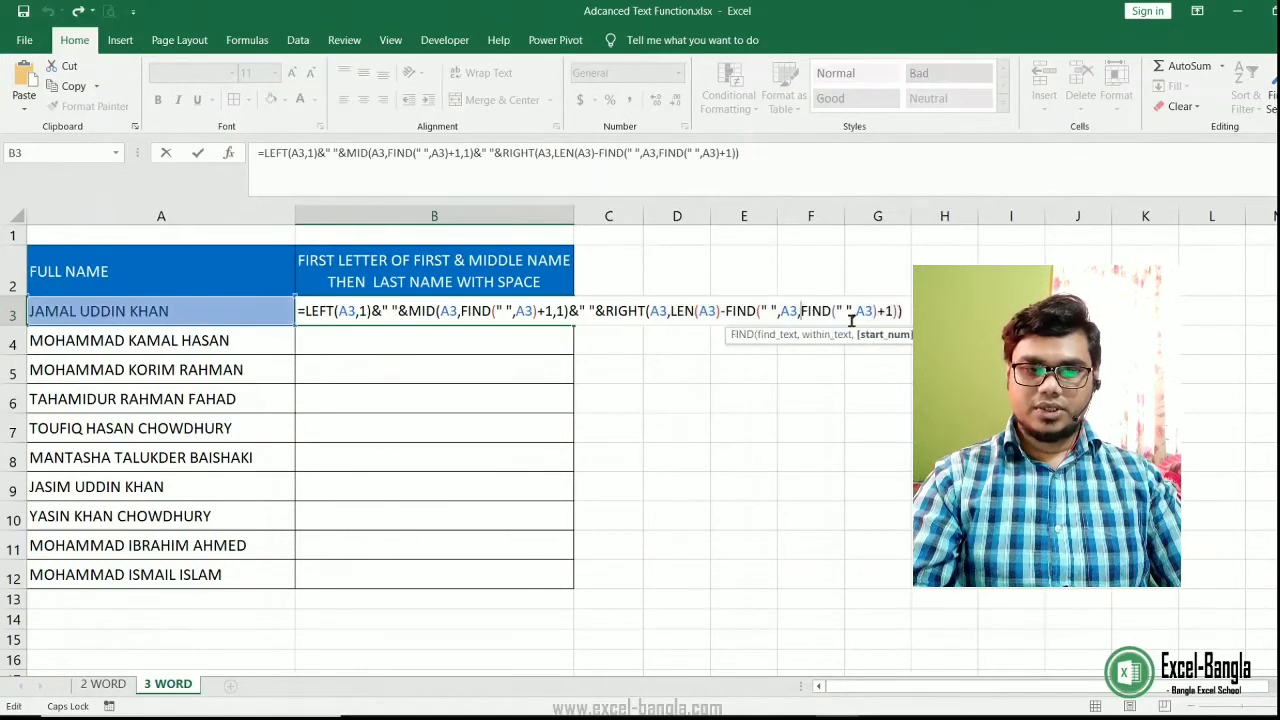
left_click(906, 312)
key("Return")
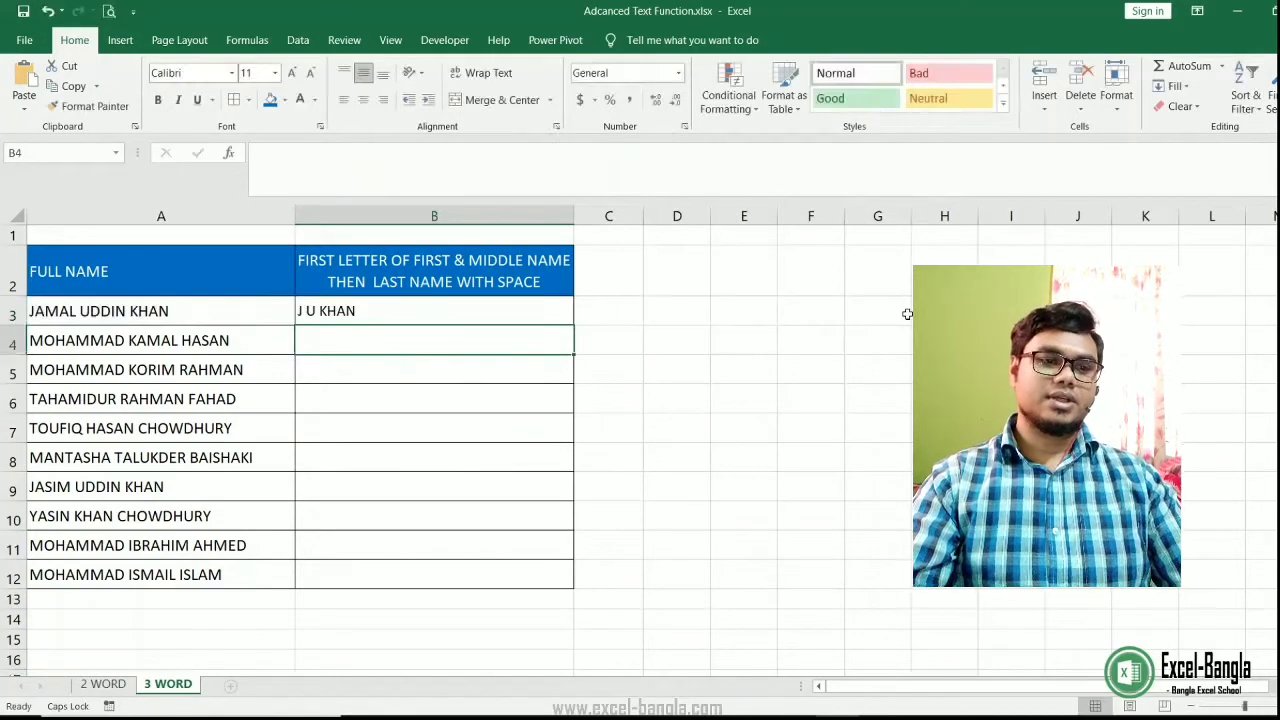
Fill the B3 formula down through B12, then reselect B3.
key("Up")
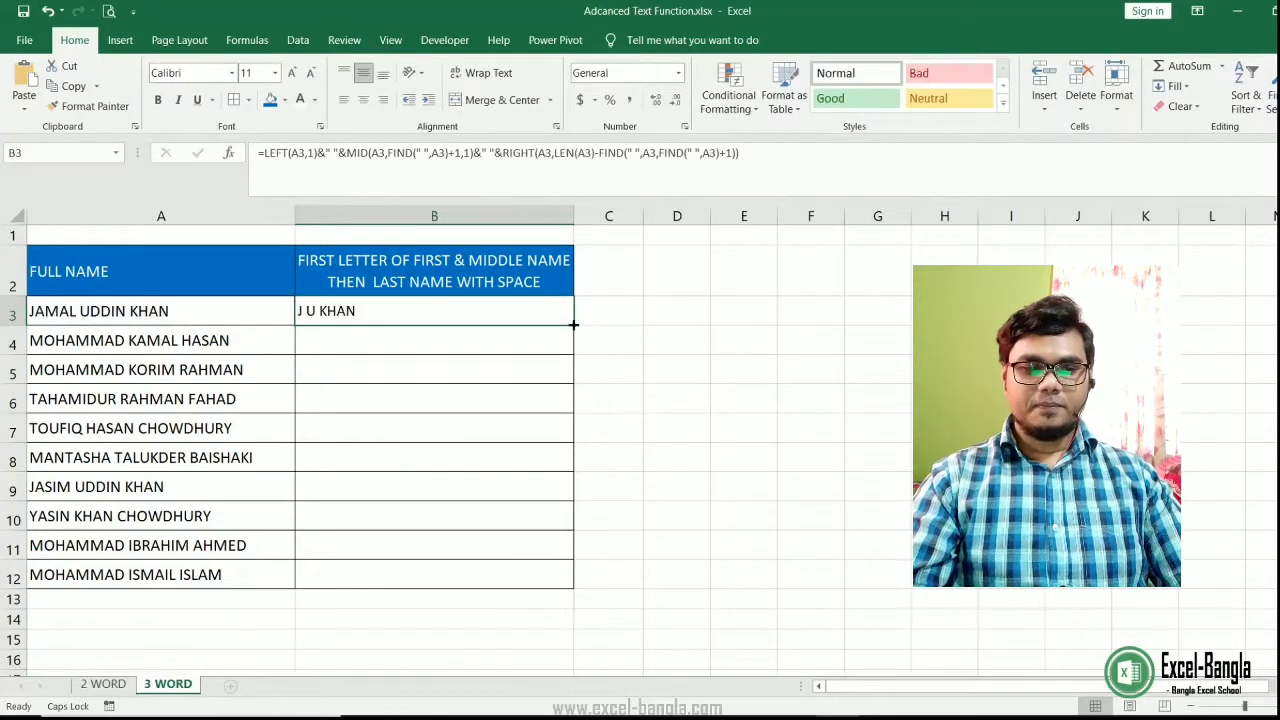
double_click(573, 324)
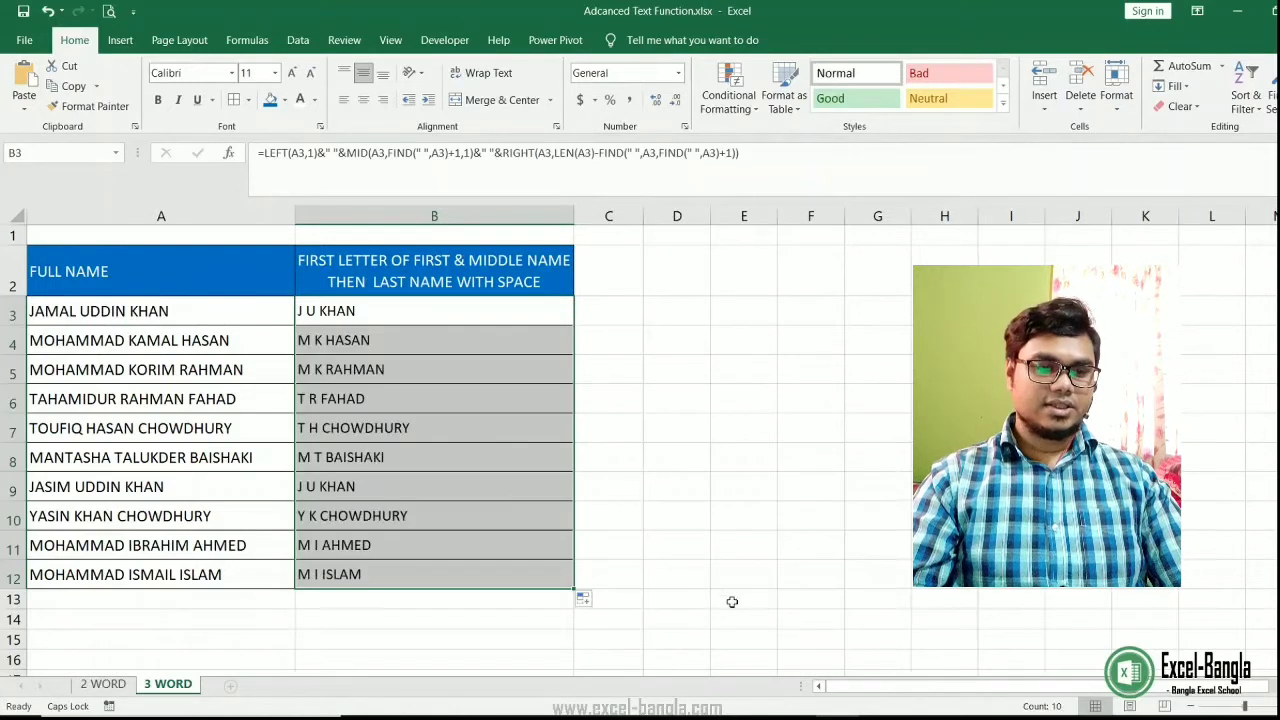
left_click(491, 402)
key("Up")
key("Up")
key("Up")
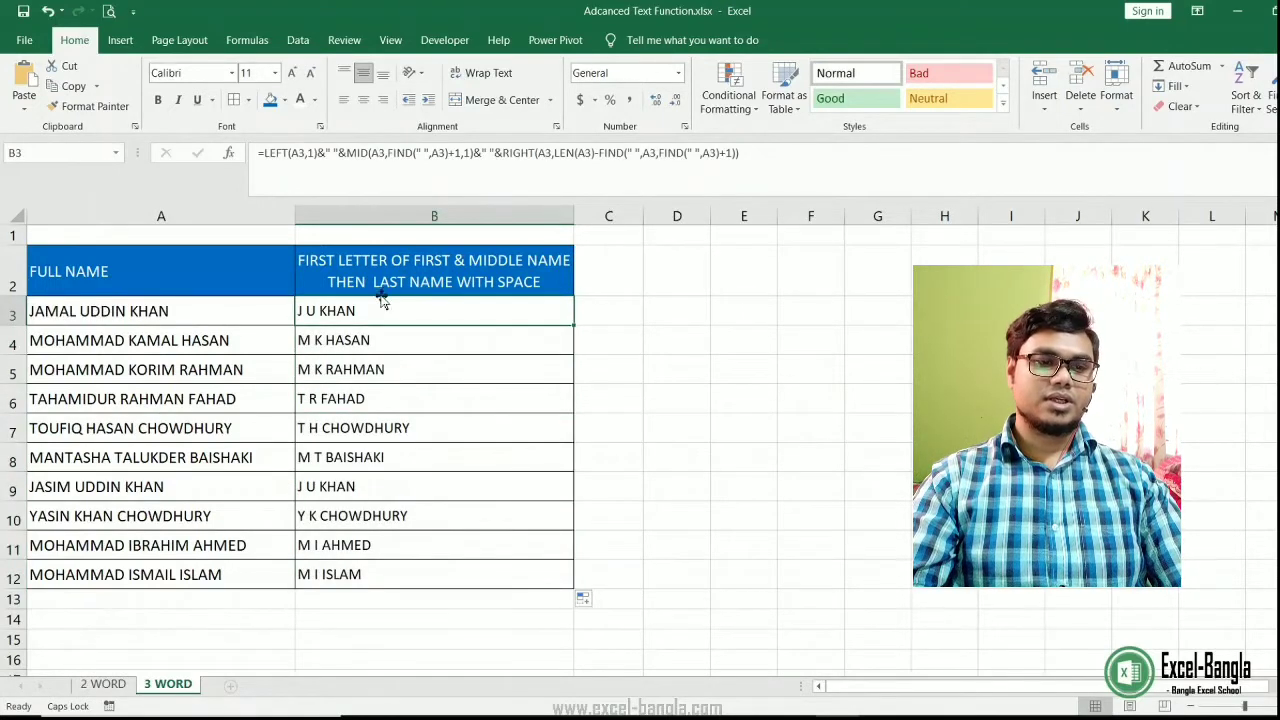
Compare the full names in column A with the abbreviated results in B3:B12, checking rows 4 and 7.
left_click(86, 341)
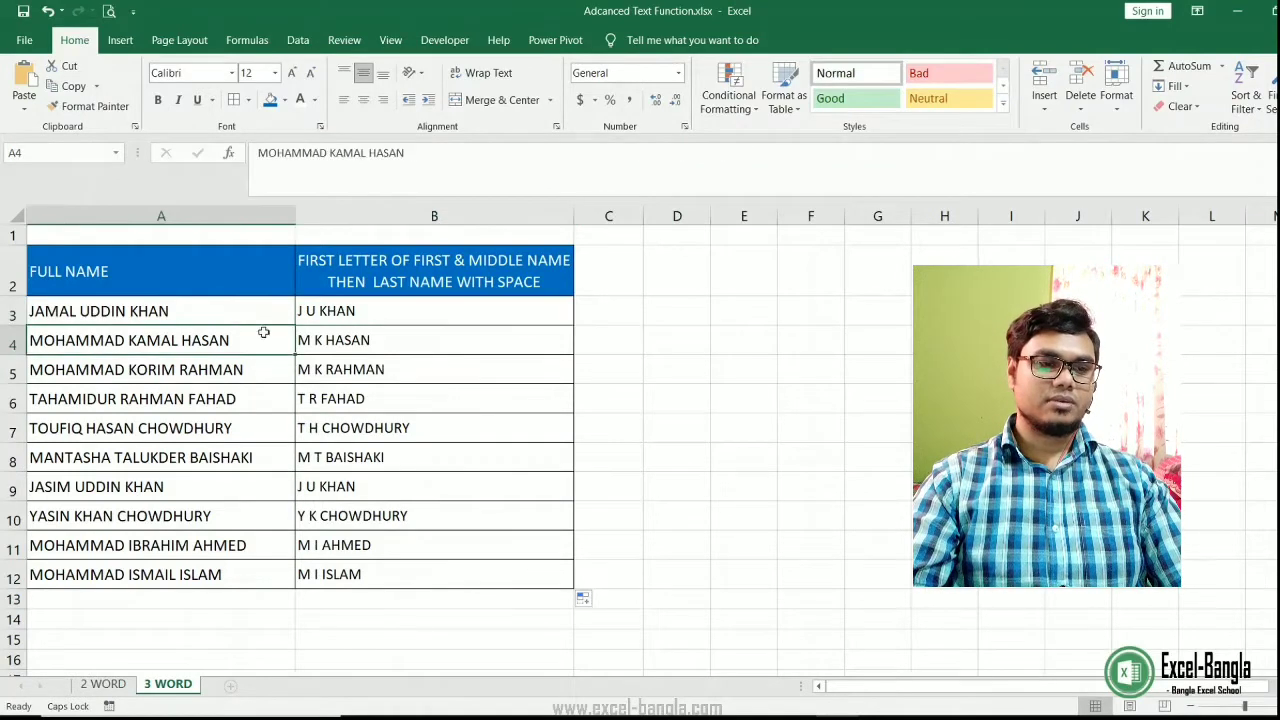
left_click(403, 337)
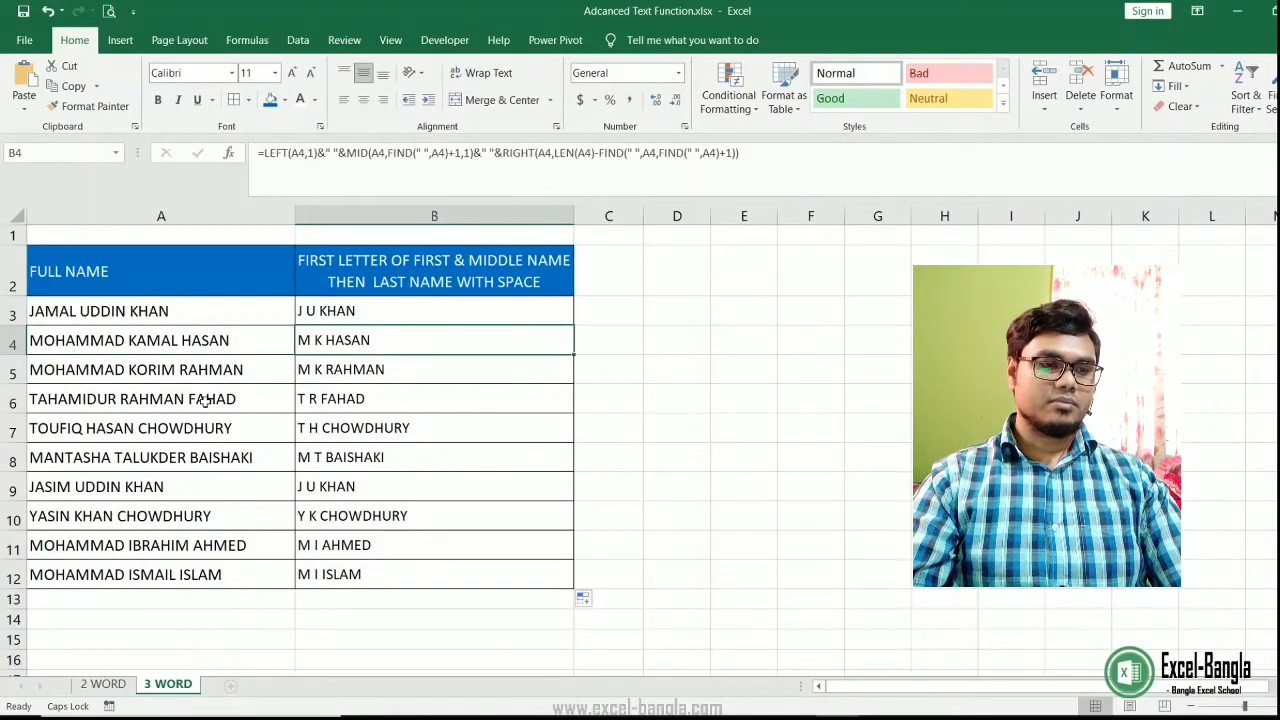
left_click(70, 345)
left_click(400, 342)
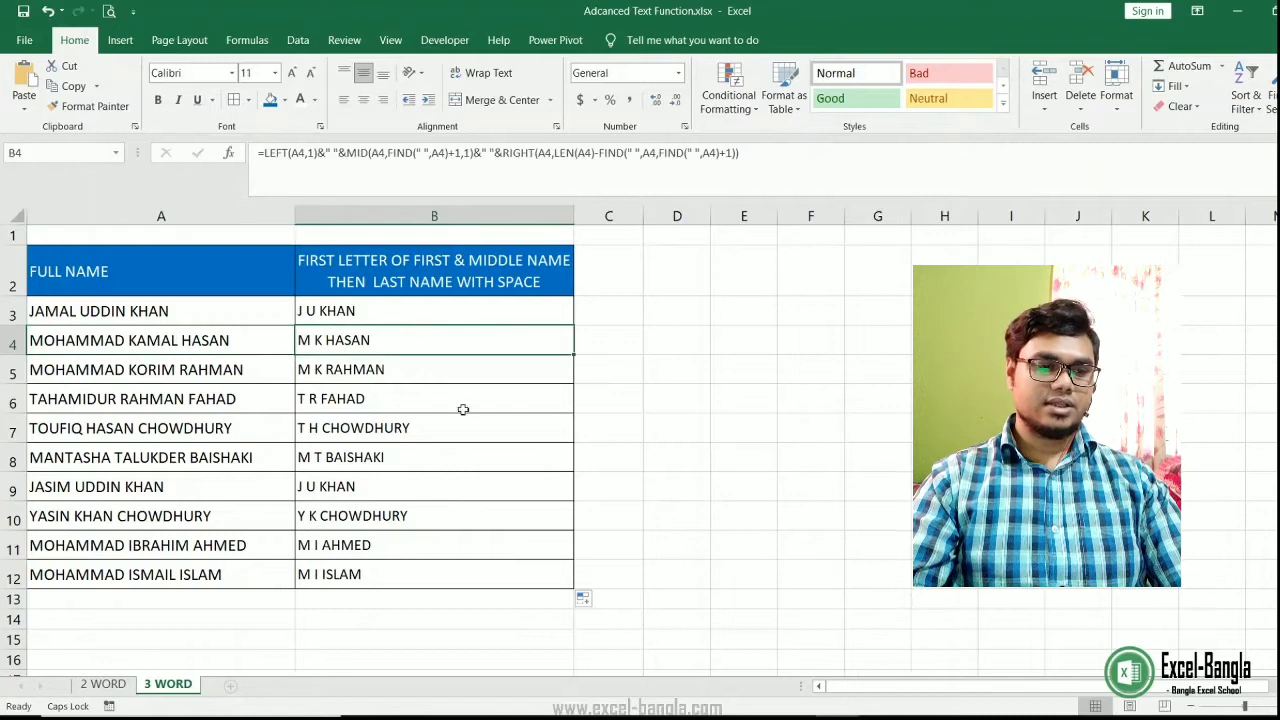
left_click(120, 432)
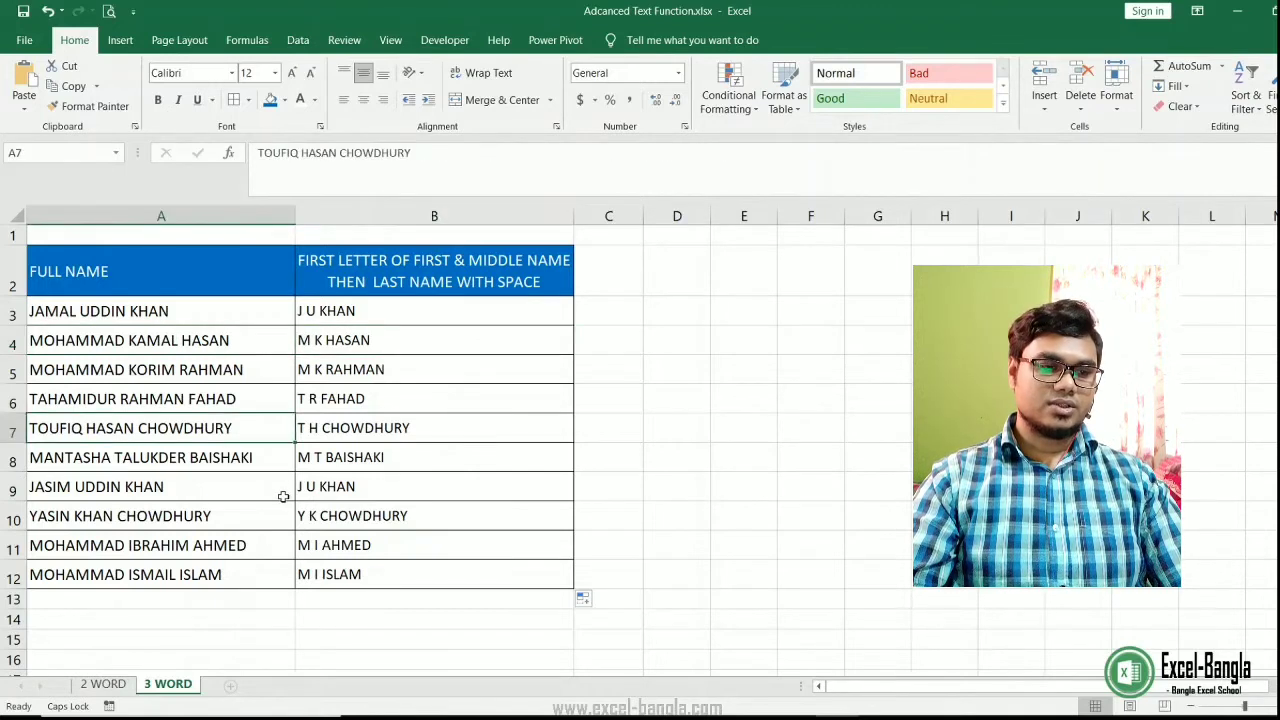
left_click(388, 430)
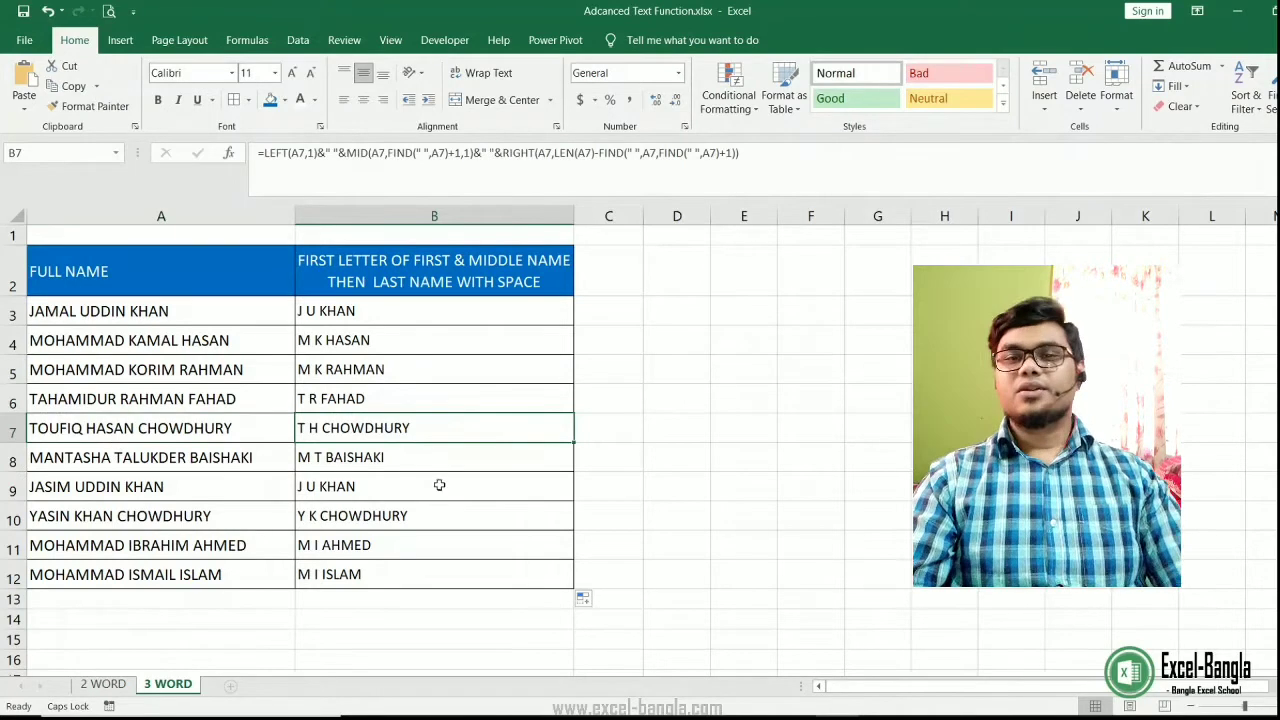
left_click_drag(410, 314, 426, 573)
left_click(520, 354)
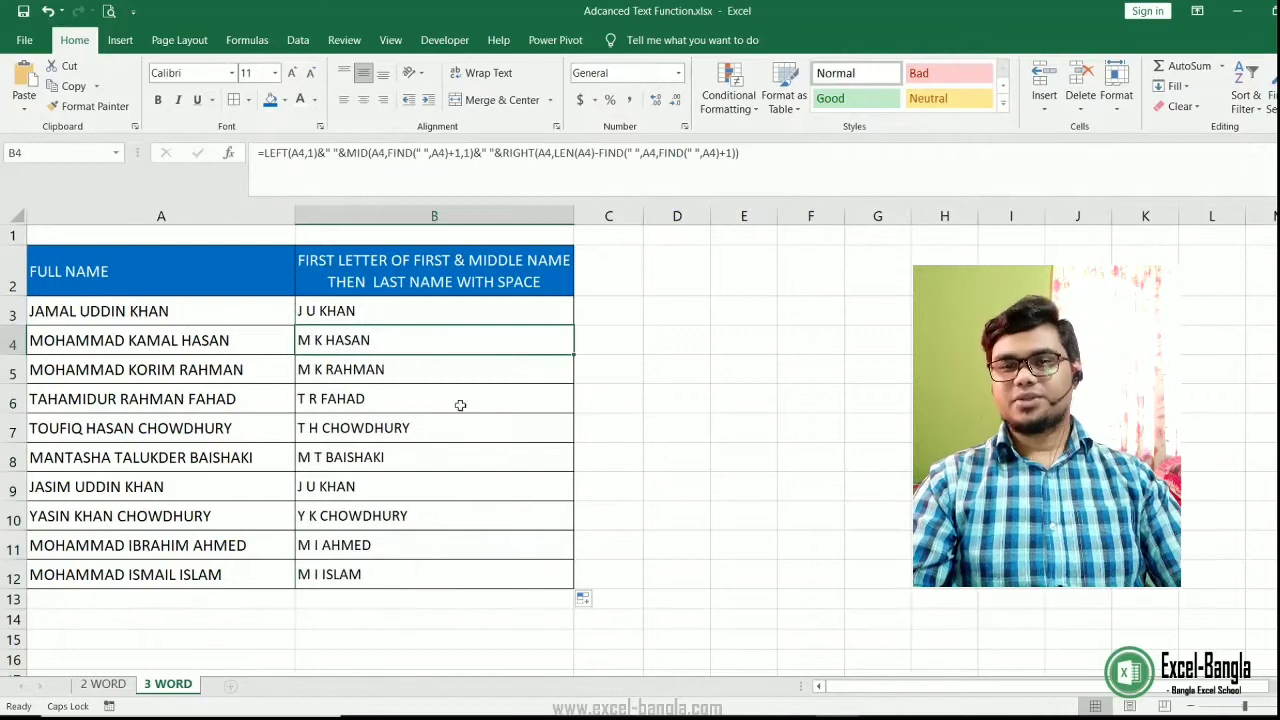